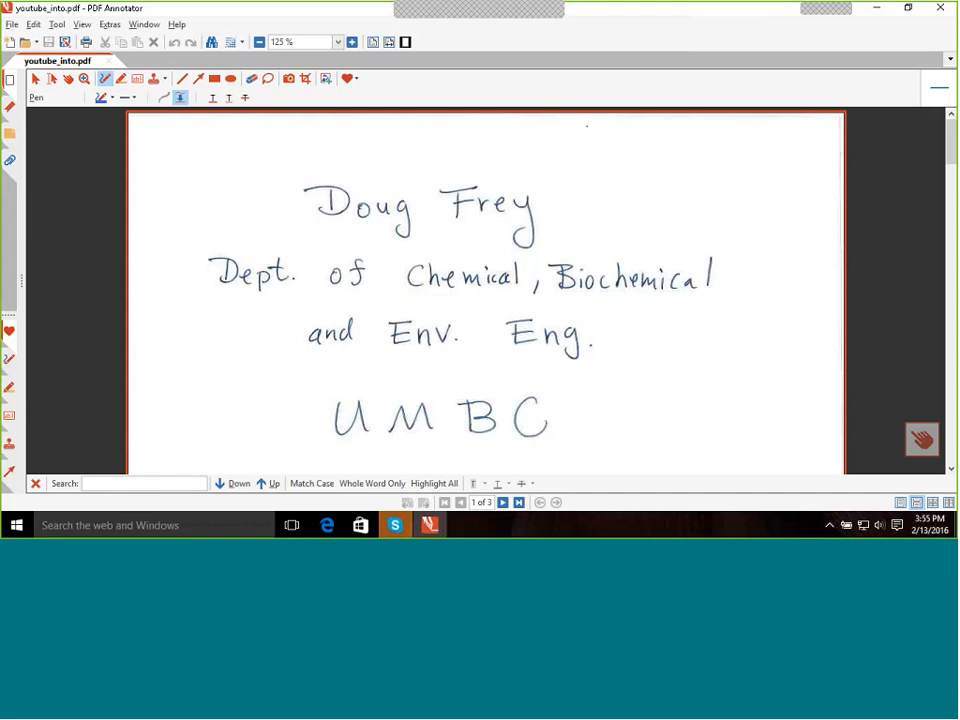
Step: Read through the handwritten title page covering the COMSOL Multiphysics tutorial and the ENCH 630 Transport Phenomena course
{"action": "scroll", "coordinate": [486, 290], "scroll_direction": "down", "scroll_amount": 1}
{"action": "scroll", "coordinate": [486, 290], "scroll_direction": "down", "scroll_amount": 5}
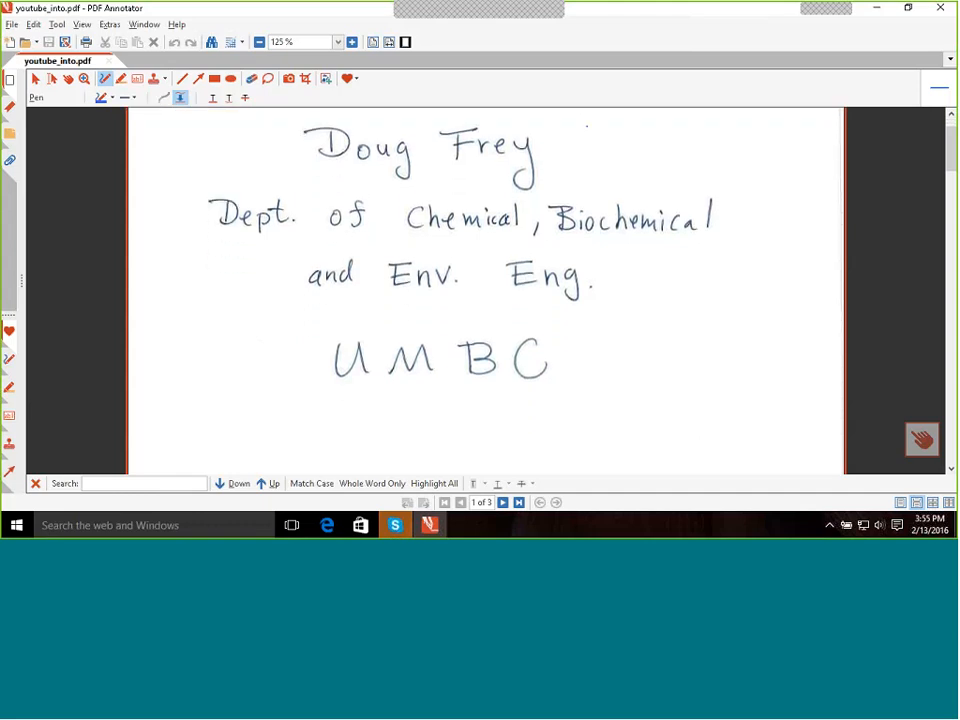
{"action": "scroll", "coordinate": [486, 290], "scroll_direction": "down", "scroll_amount": 2}
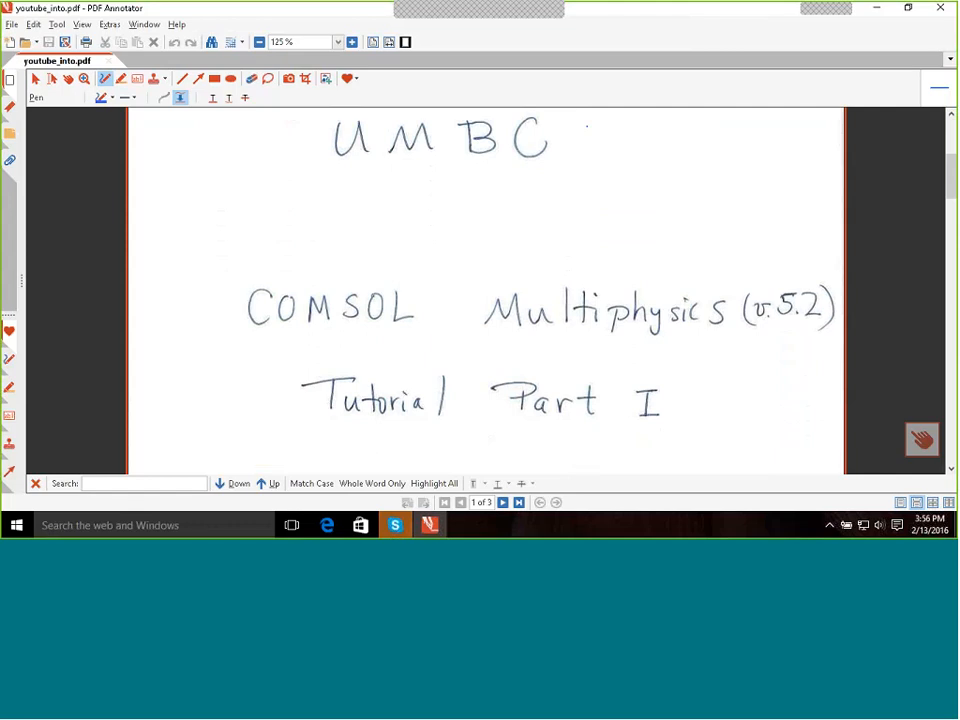
{"action": "scroll", "coordinate": [486, 290], "scroll_direction": "down", "scroll_amount": 1}
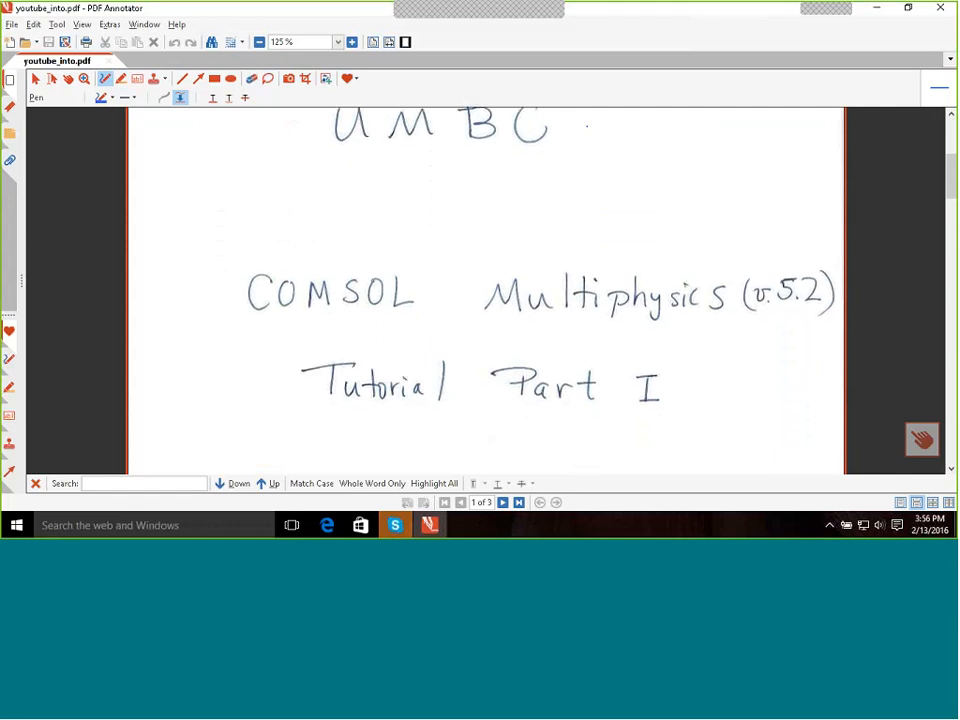
{"action": "scroll", "coordinate": [486, 290], "scroll_direction": "down", "scroll_amount": 3}
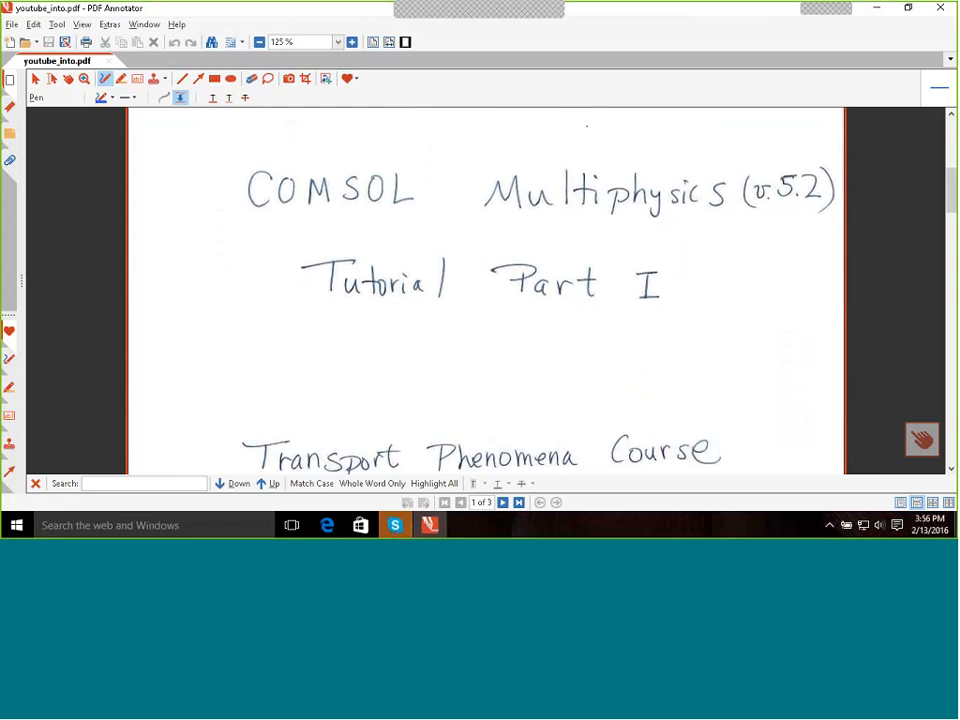
{"action": "scroll", "coordinate": [486, 290], "scroll_direction": "down", "scroll_amount": 2}
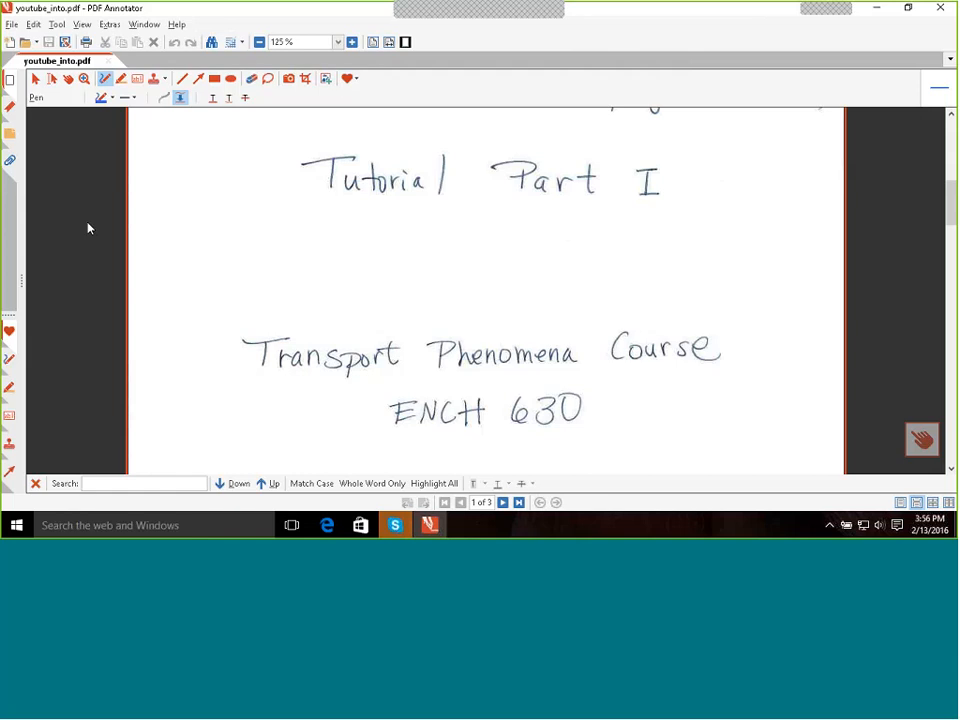
{"action": "scroll", "coordinate": [88, 229], "scroll_direction": "down", "scroll_amount": 2}
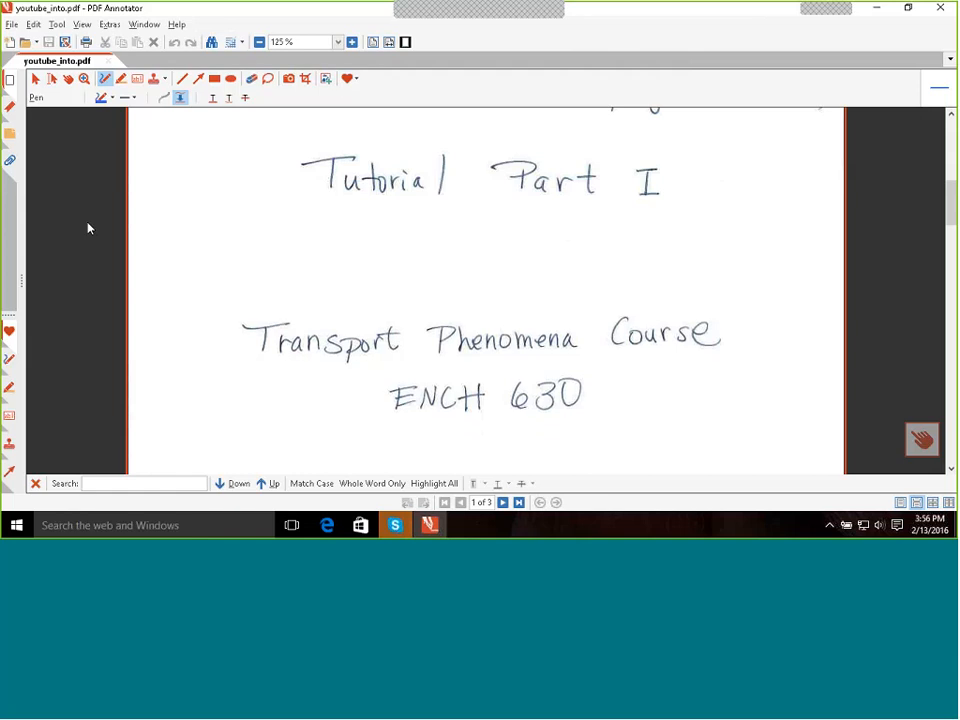
{"action": "scroll", "coordinate": [88, 229], "scroll_direction": "down", "scroll_amount": 1}
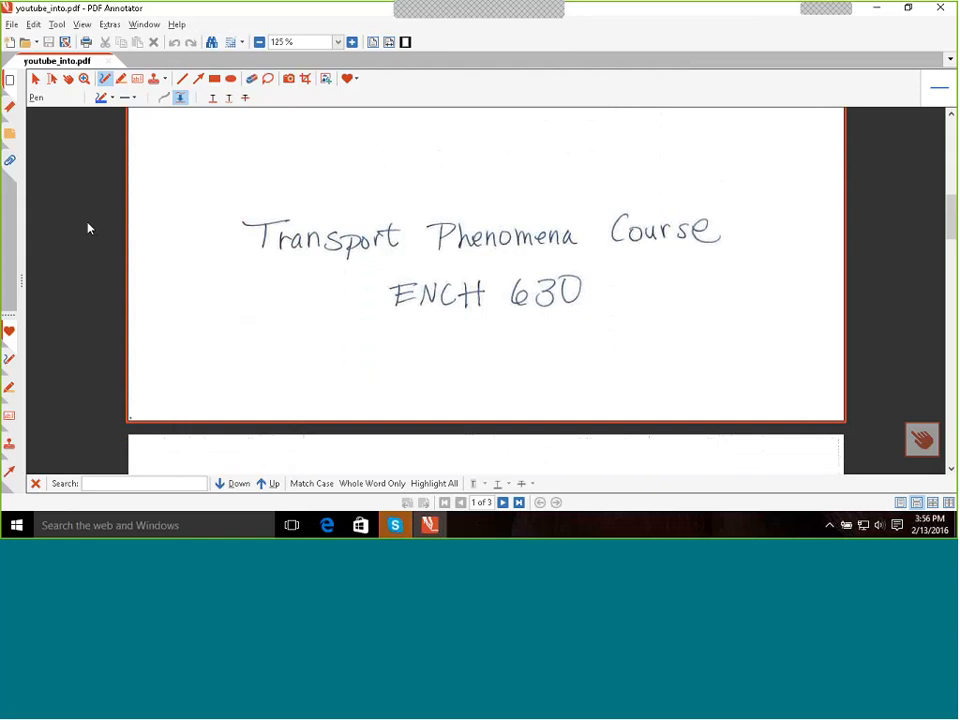
{"action": "scroll", "coordinate": [88, 229], "scroll_direction": "down", "scroll_amount": 1}
{"action": "scroll", "coordinate": [88, 229], "scroll_direction": "down", "scroll_amount": 5}
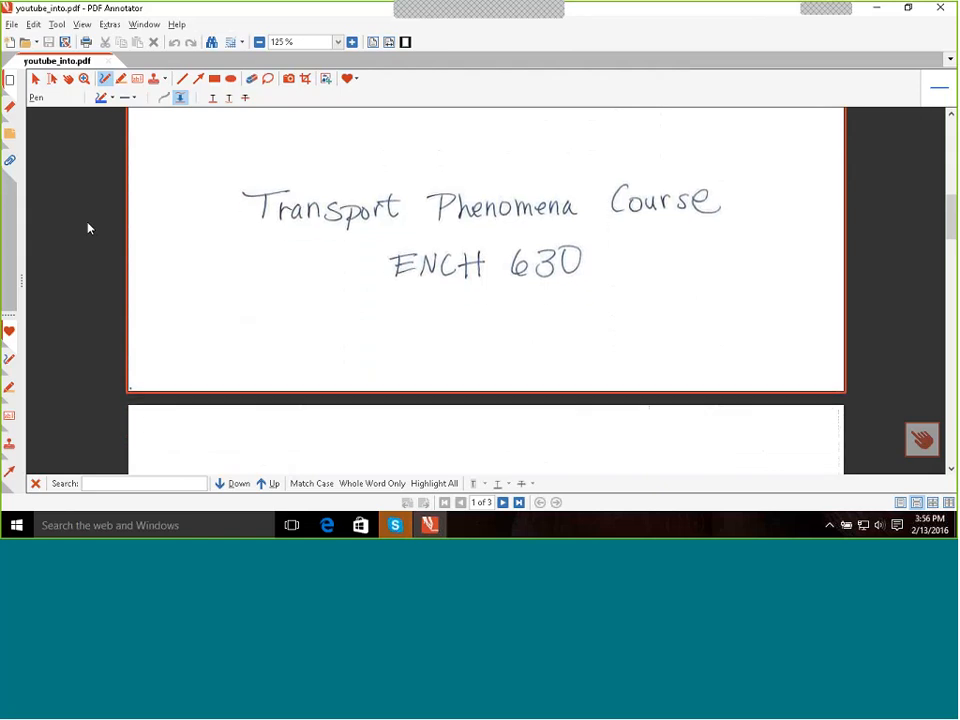
Step: Review Problem Set 2, reading problem 4 on entrance-region tube flow and its entrance length correlations
{"action": "scroll", "coordinate": [88, 229], "scroll_direction": "down", "scroll_amount": 6}
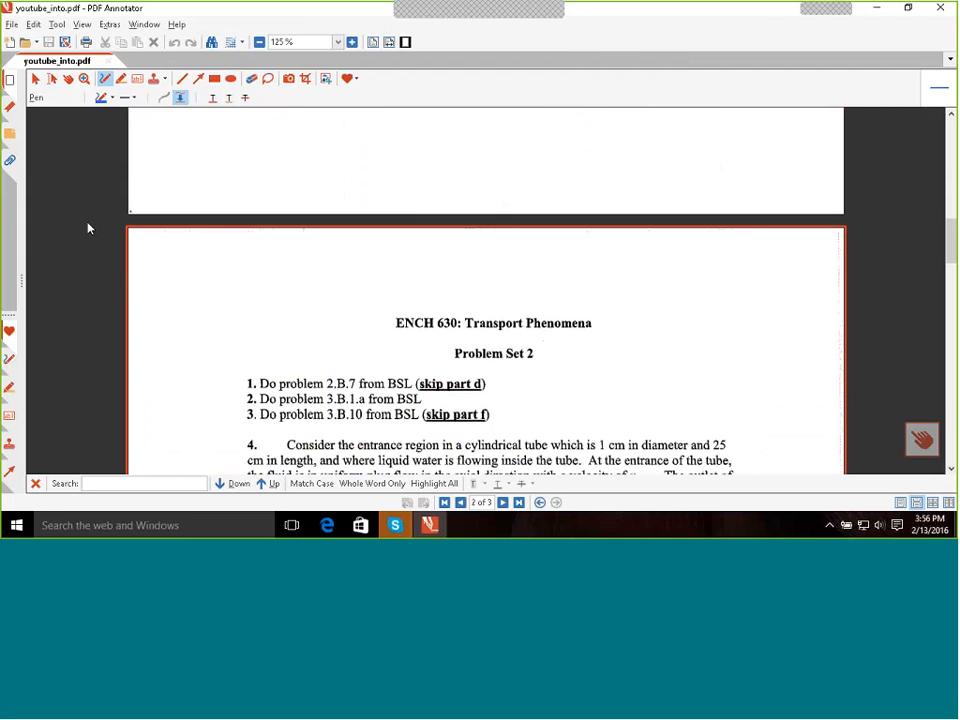
{"action": "scroll", "coordinate": [88, 229], "scroll_direction": "down", "scroll_amount": 1}
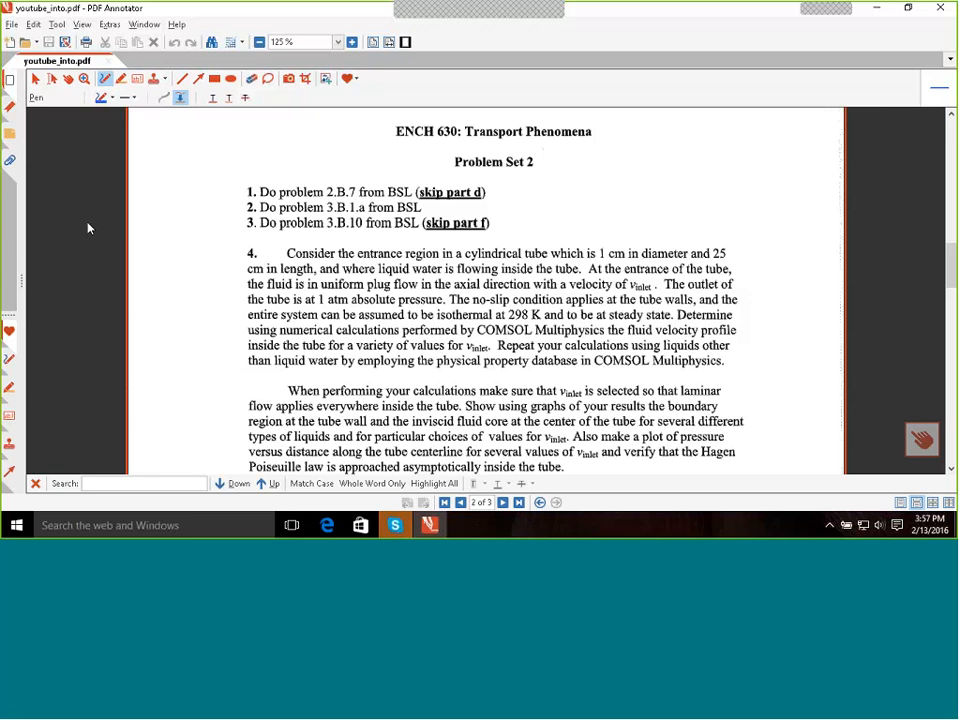
{"action": "scroll", "coordinate": [88, 229], "scroll_direction": "down", "scroll_amount": 1}
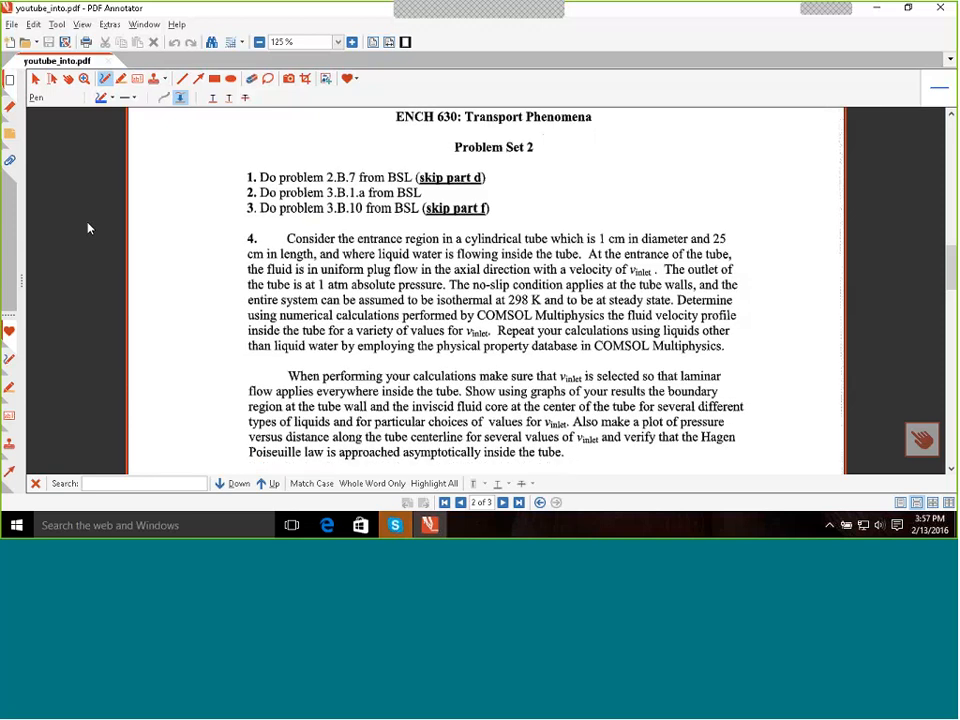
{"action": "scroll", "coordinate": [88, 229], "scroll_direction": "down", "scroll_amount": 5}
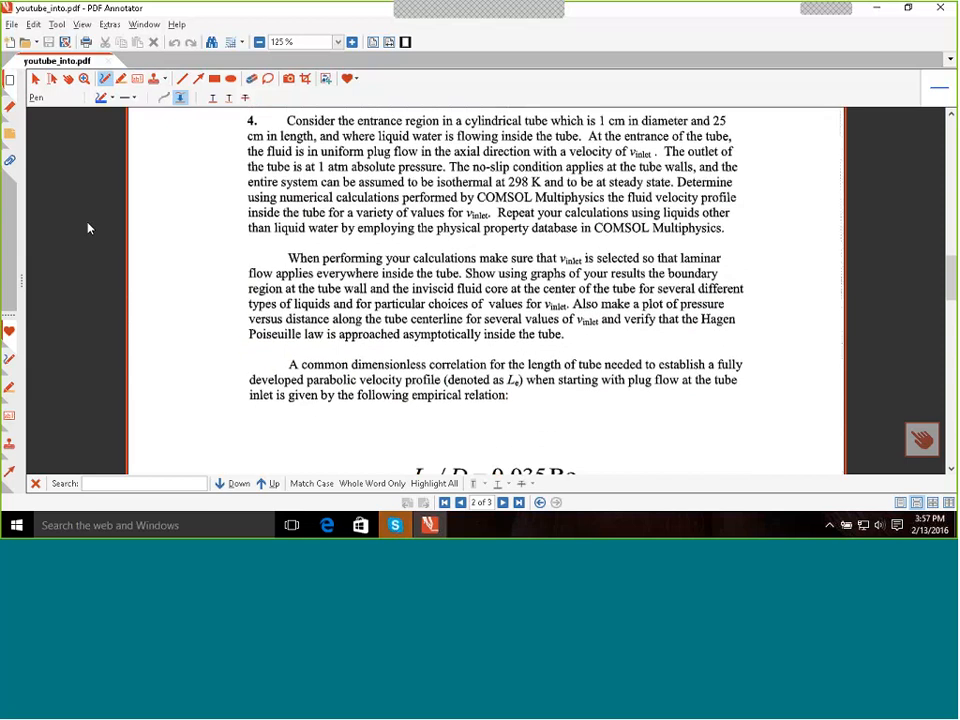
{"action": "scroll", "coordinate": [88, 229], "scroll_direction": "down", "scroll_amount": 10}
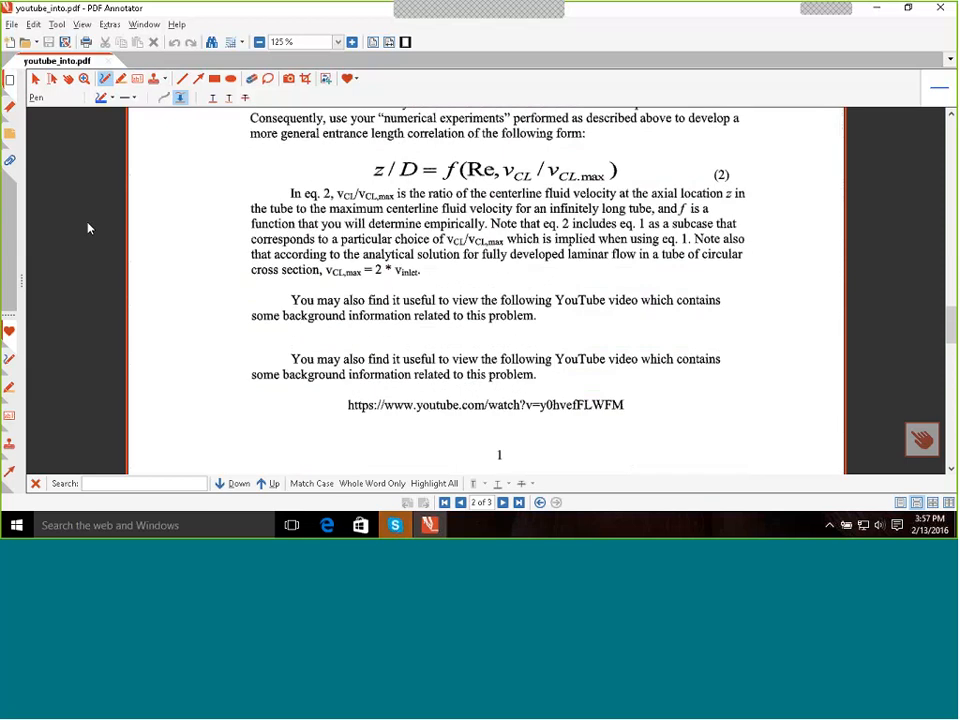
{"action": "scroll", "coordinate": [88, 229], "scroll_direction": "down", "scroll_amount": 5}
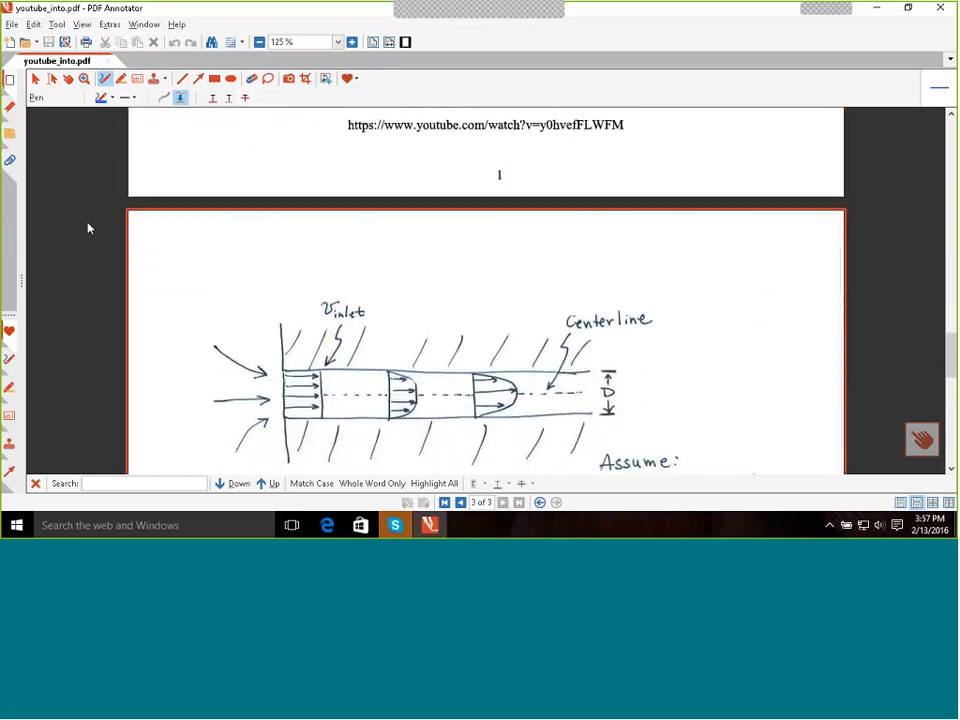
Step: Set the pen to red with Medium line width for annotating the tube flow diagram
{"action": "scroll", "coordinate": [88, 229], "scroll_direction": "down", "scroll_amount": 2}
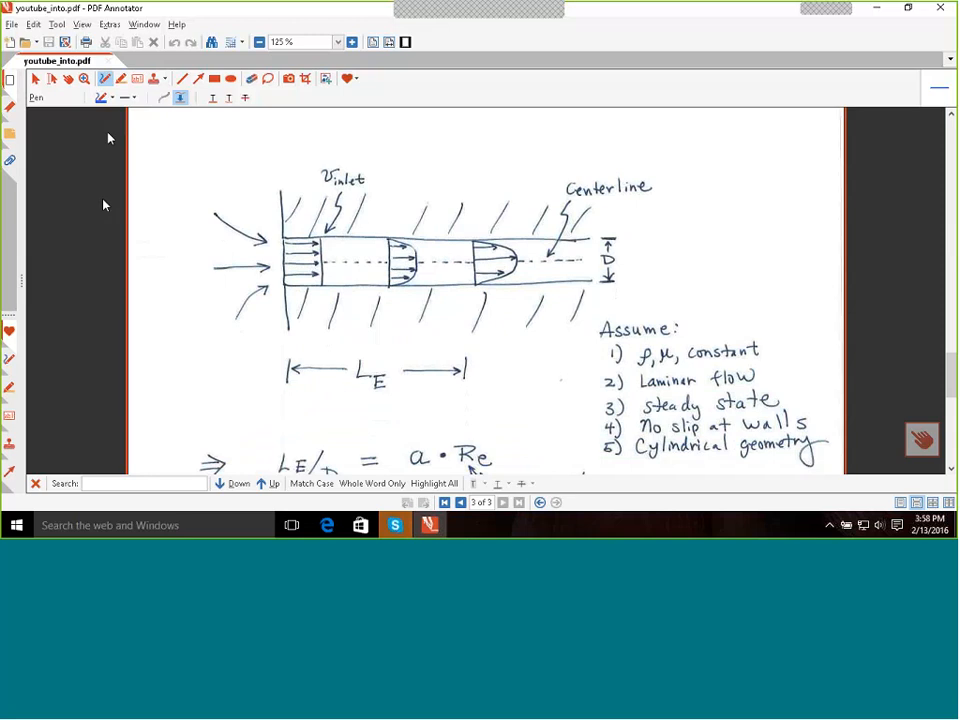
{"action": "left_click", "coordinate": [112, 98]}
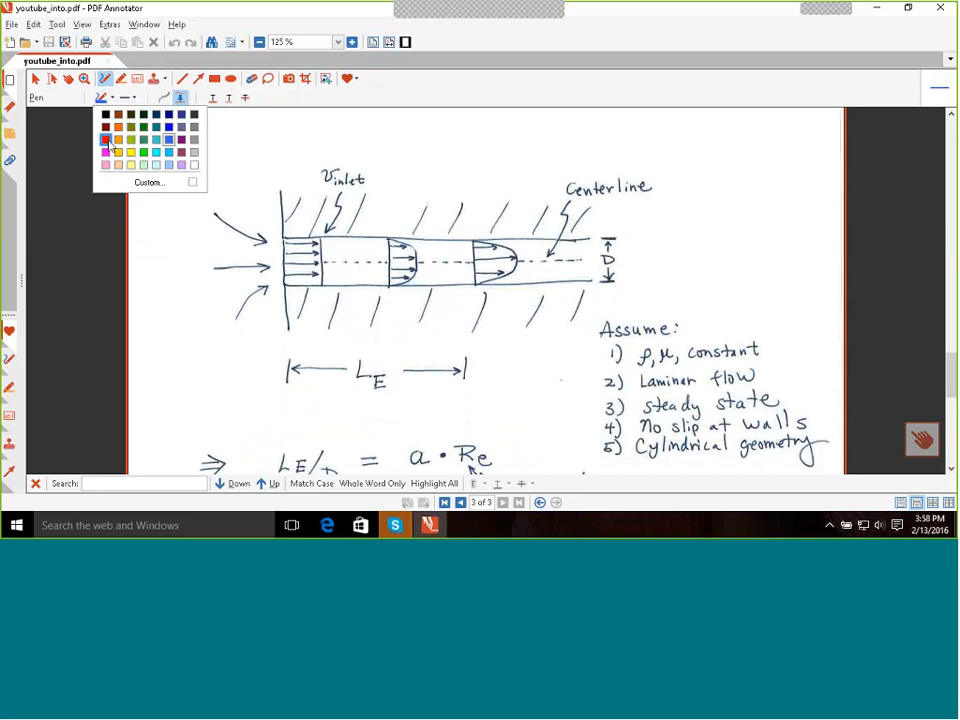
{"action": "left_click", "coordinate": [108, 141]}
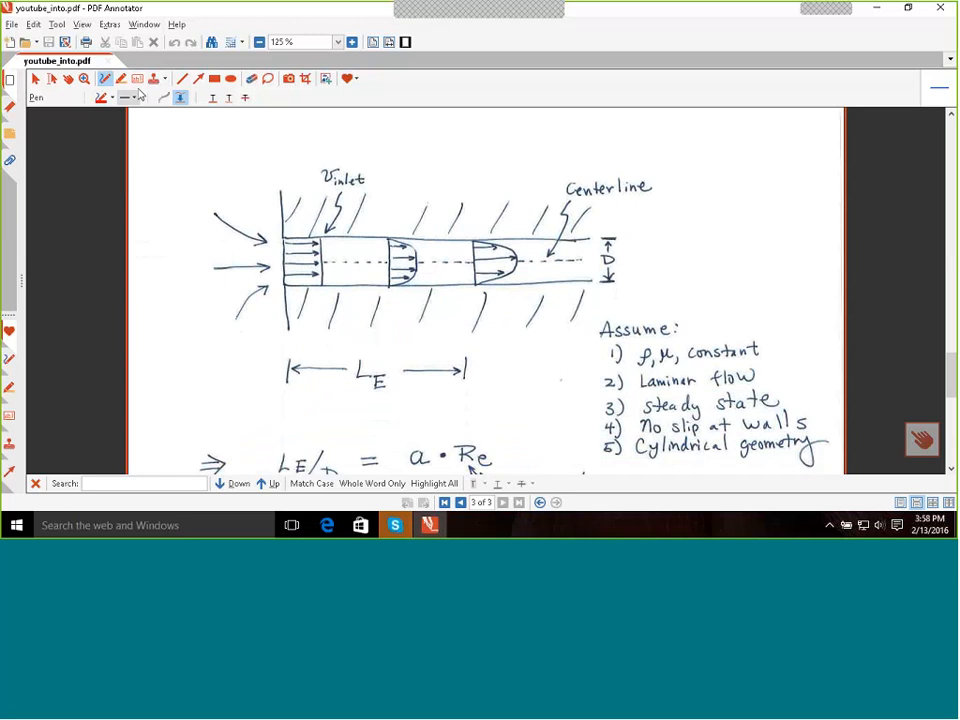
{"action": "left_click", "coordinate": [132, 98]}
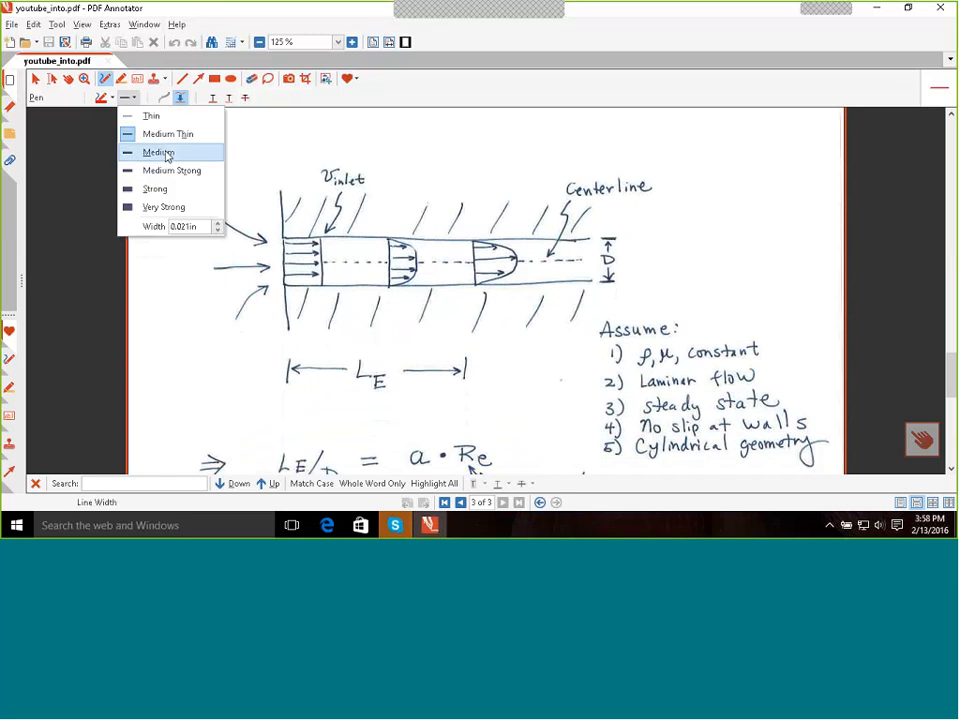
{"action": "left_click", "coordinate": [165, 154]}
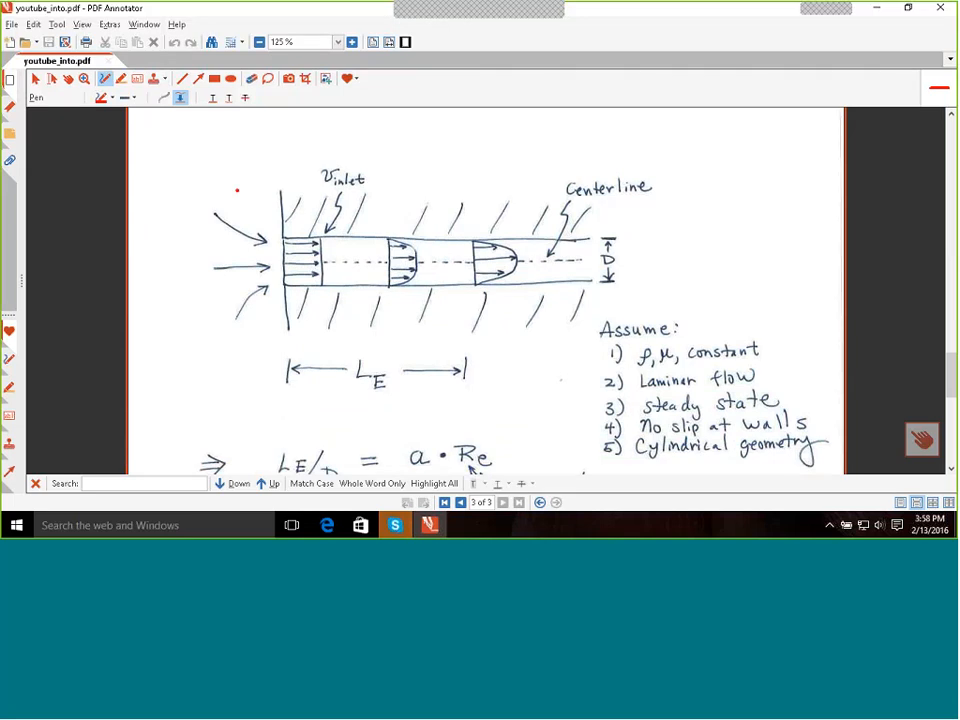
Step: Circle the incoming flow arrows and the v_inlet label in red, and mark the tube entrance with a vertical line
{"action": "mouse_move", "coordinate": [237, 190]}
{"action": "left_mouse_down"}
{"action": "mouse_move", "coordinate": [212, 183]}
{"action": "mouse_move", "coordinate": [218, 311]}
{"action": "mouse_move", "coordinate": [248, 285]}
{"action": "mouse_move", "coordinate": [234, 197]}
{"action": "left_mouse_up"}
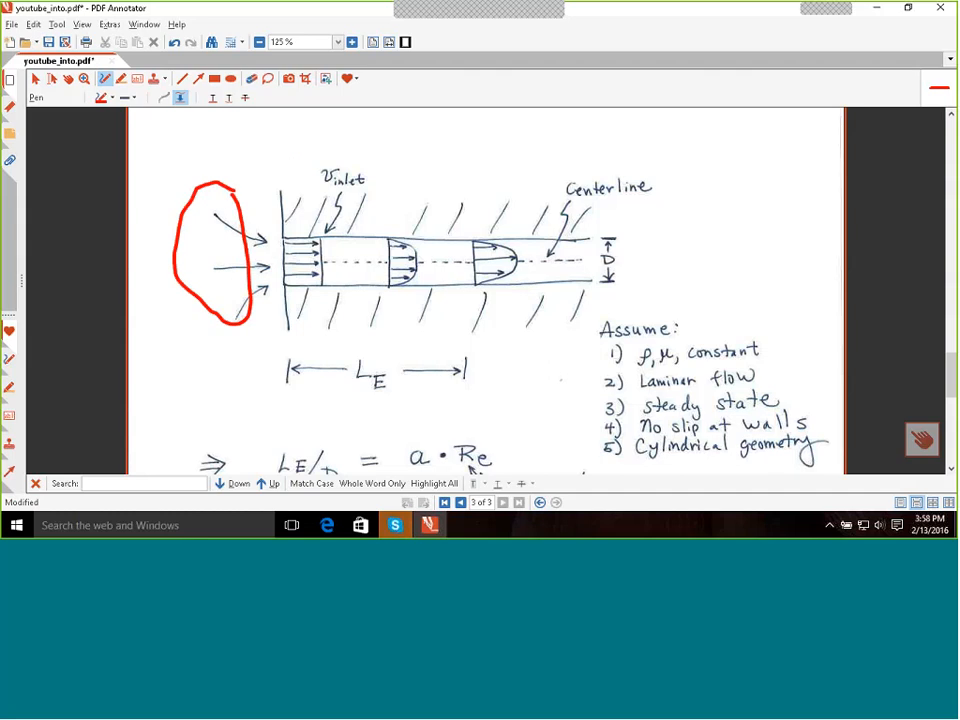
{"action": "left_click_drag", "start_coordinate": [277, 239], "coordinate": [279, 268]}
{"action": "mouse_move", "coordinate": [345, 157]}
{"action": "left_mouse_down"}
{"action": "mouse_move", "coordinate": [322, 178]}
{"action": "mouse_move", "coordinate": [332, 191]}
{"action": "mouse_move", "coordinate": [368, 172]}
{"action": "left_mouse_up"}
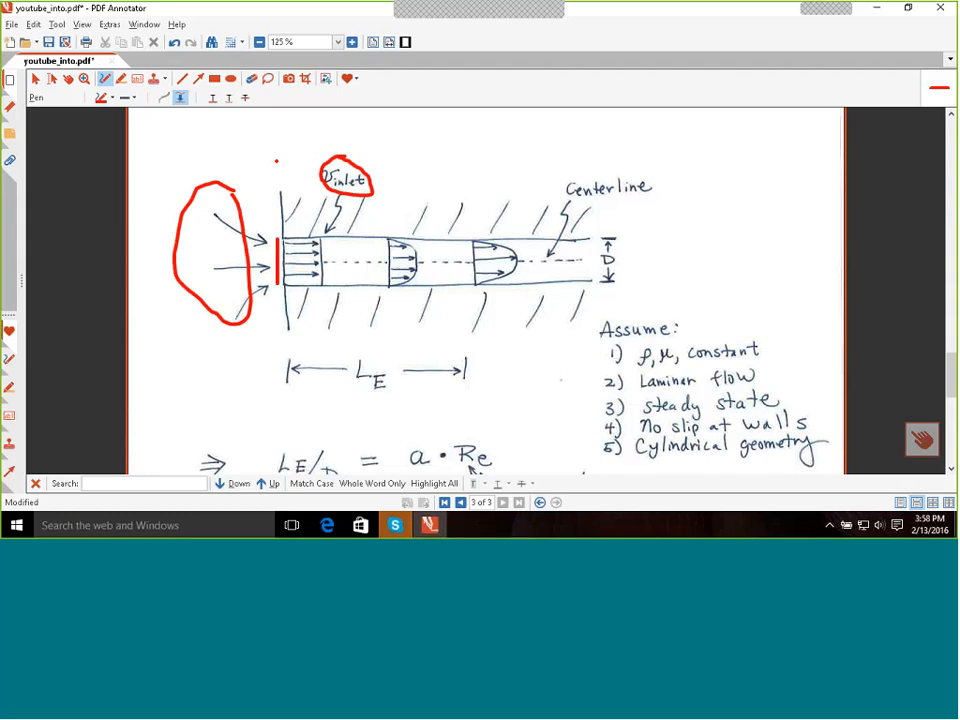
Step: Circle the most downstream velocity profile and the L_E dimension in red, and underline the "Assume:" heading
{"action": "mouse_move", "coordinate": [488, 224]}
{"action": "left_mouse_down"}
{"action": "mouse_move", "coordinate": [478, 224]}
{"action": "mouse_move", "coordinate": [508, 212]}
{"action": "mouse_move", "coordinate": [478, 211]}
{"action": "left_mouse_up"}
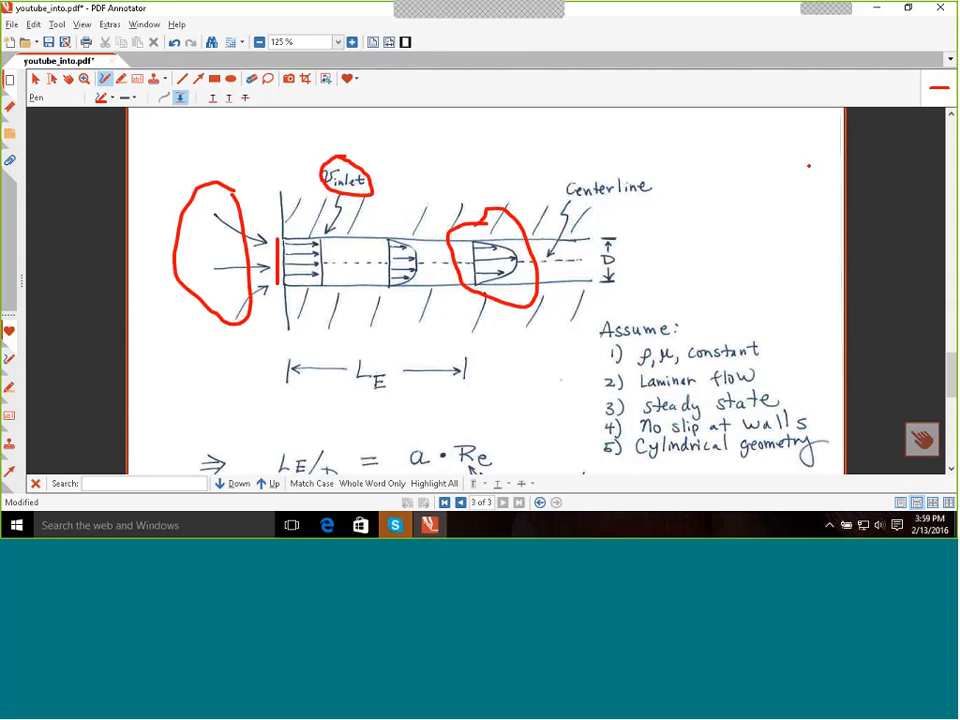
{"action": "mouse_move", "coordinate": [267, 342]}
{"action": "left_mouse_down"}
{"action": "mouse_move", "coordinate": [265, 396]}
{"action": "mouse_move", "coordinate": [500, 408]}
{"action": "mouse_move", "coordinate": [504, 345]}
{"action": "mouse_move", "coordinate": [255, 343]}
{"action": "left_mouse_up"}
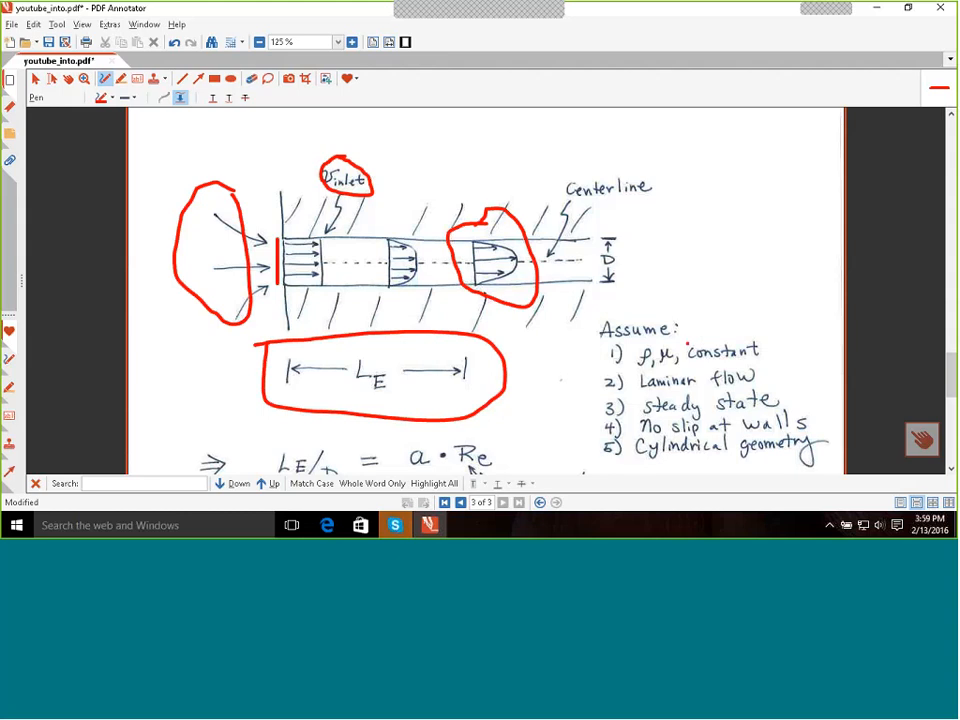
{"action": "left_click_drag", "start_coordinate": [602, 341], "coordinate": [679, 339]}
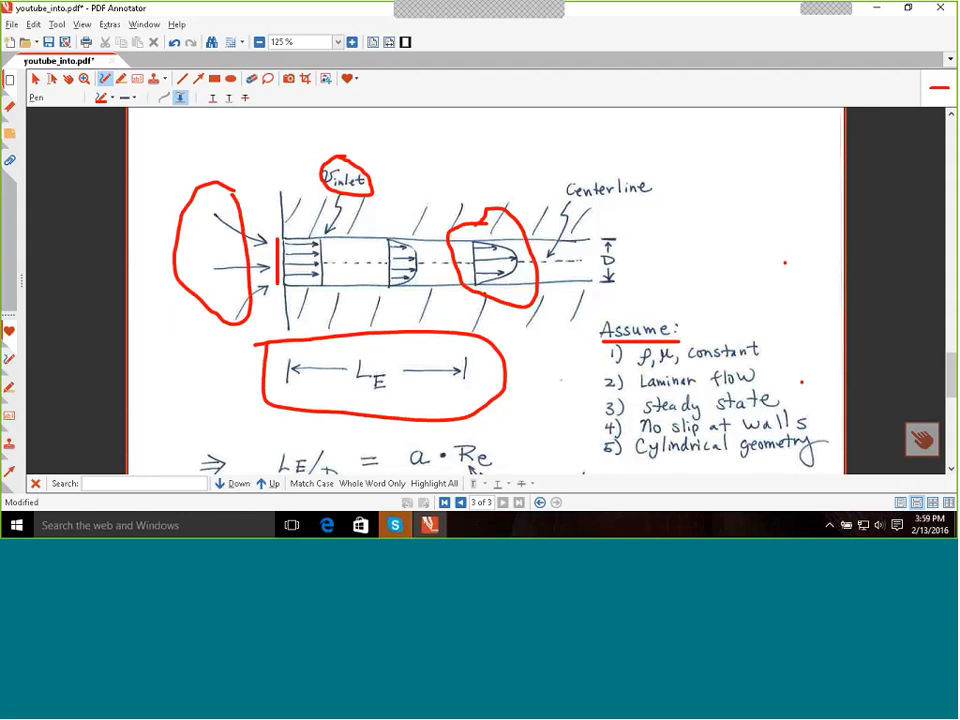
Step: Circle the equation LE/D = a·Re and its coefficient a in red, and underline the Reynolds number definition ρ<v>D/μ
{"action": "scroll", "coordinate": [690, 282], "scroll_direction": "down", "scroll_amount": 3}
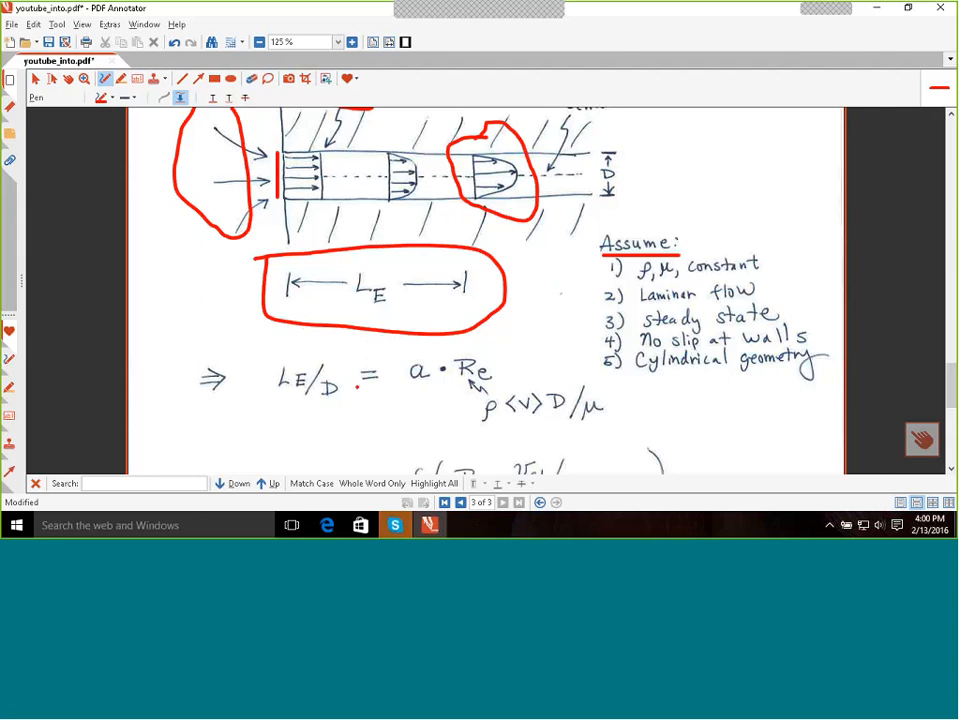
{"action": "scroll", "coordinate": [357, 387], "scroll_direction": "down", "scroll_amount": 2}
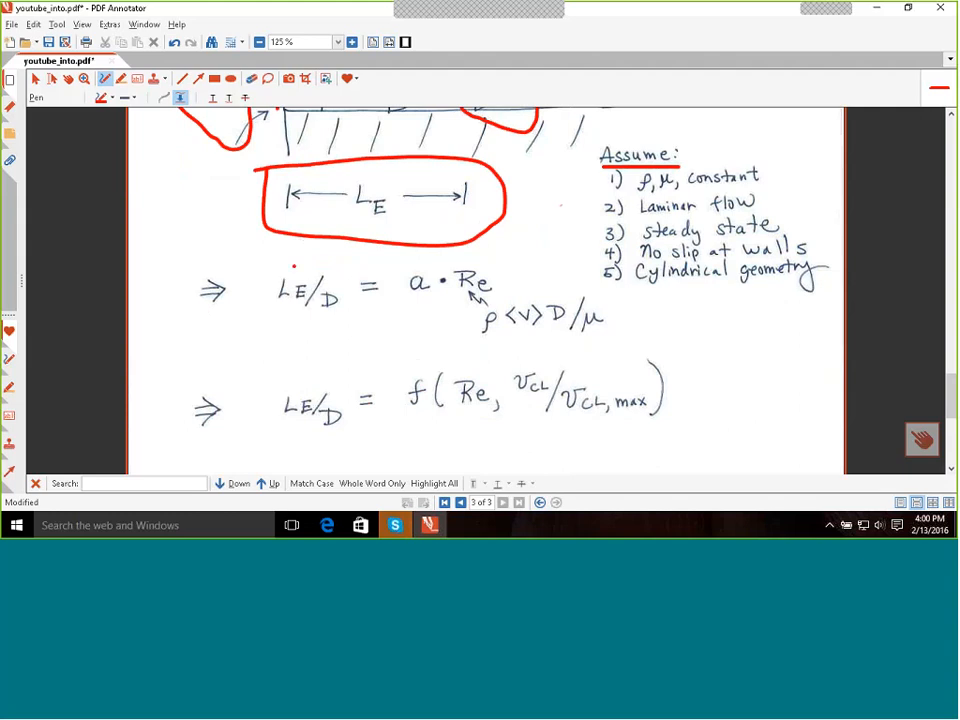
{"action": "mouse_move", "coordinate": [293, 266]}
{"action": "left_mouse_down"}
{"action": "mouse_move", "coordinate": [343, 315]}
{"action": "mouse_move", "coordinate": [407, 317]}
{"action": "mouse_move", "coordinate": [508, 276]}
{"action": "mouse_move", "coordinate": [457, 248]}
{"action": "mouse_move", "coordinate": [258, 268]}
{"action": "left_mouse_up"}
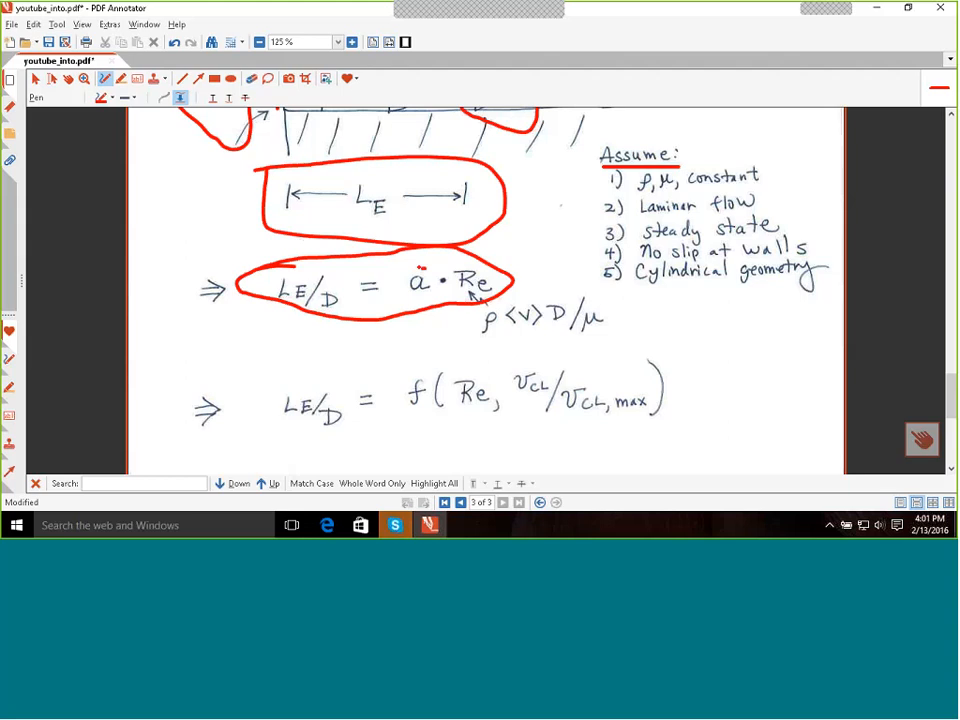
{"action": "mouse_move", "coordinate": [418, 272]}
{"action": "left_mouse_down"}
{"action": "mouse_move", "coordinate": [403, 280]}
{"action": "mouse_move", "coordinate": [428, 296]}
{"action": "left_mouse_up"}
{"action": "left_click_drag", "start_coordinate": [479, 336], "coordinate": [627, 336]}
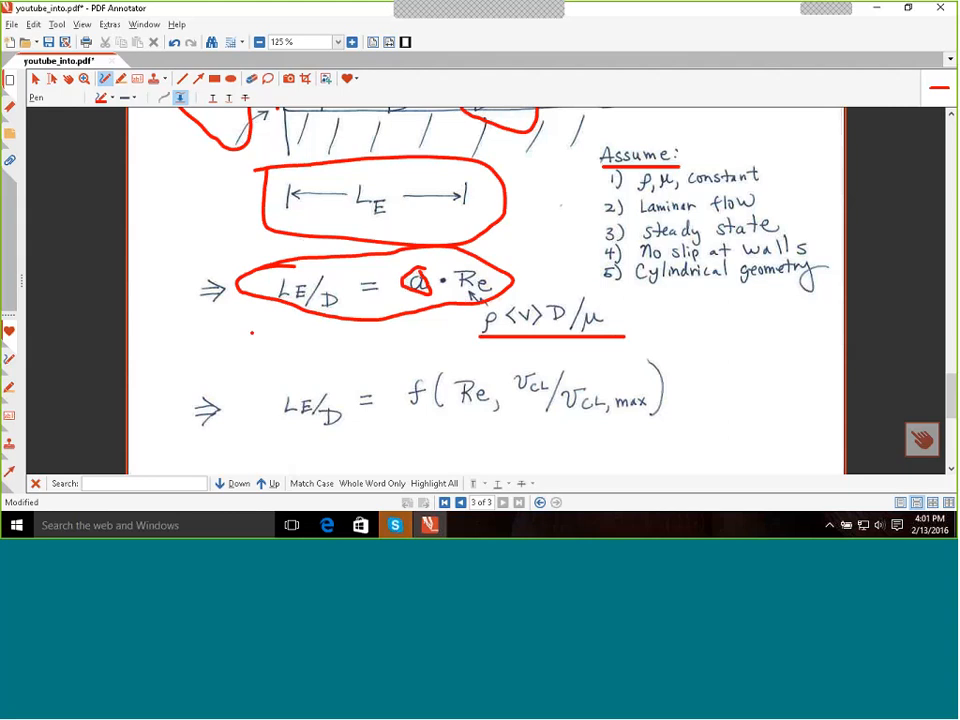
Step: Circle the equation LE/D = f(Re, vCL/vCL,max) in red, outline its LE/D term and underline the velocity ratio
{"action": "scroll", "coordinate": [251, 335], "scroll_direction": "down", "scroll_amount": 1}
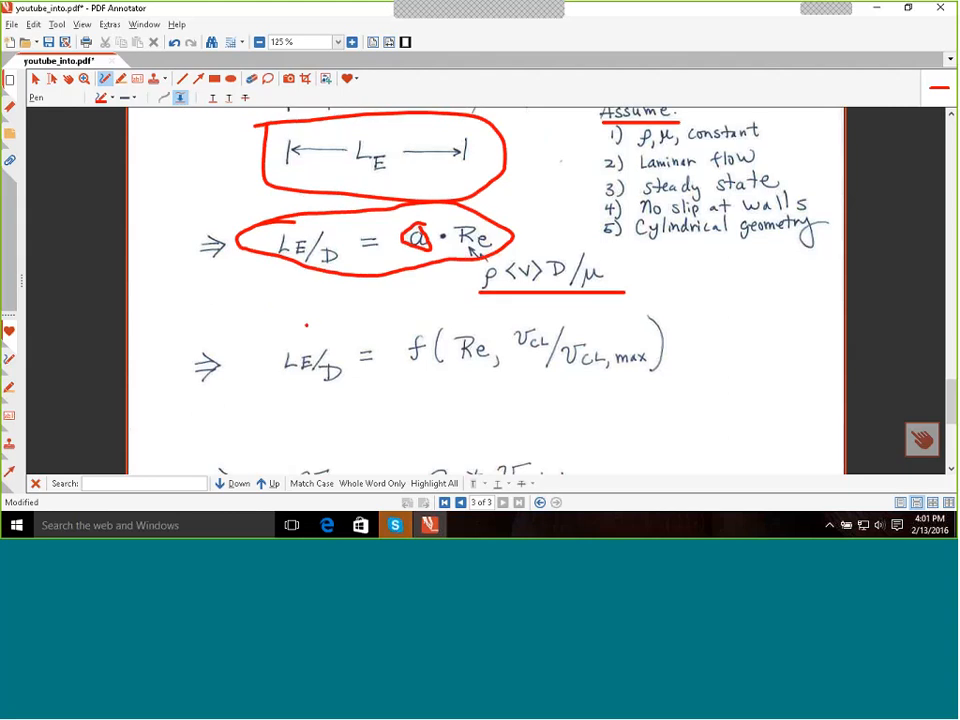
{"action": "mouse_move", "coordinate": [316, 319]}
{"action": "left_mouse_down"}
{"action": "mouse_move", "coordinate": [238, 357]}
{"action": "mouse_move", "coordinate": [230, 382]}
{"action": "mouse_move", "coordinate": [486, 410]}
{"action": "mouse_move", "coordinate": [316, 322]}
{"action": "left_mouse_up"}
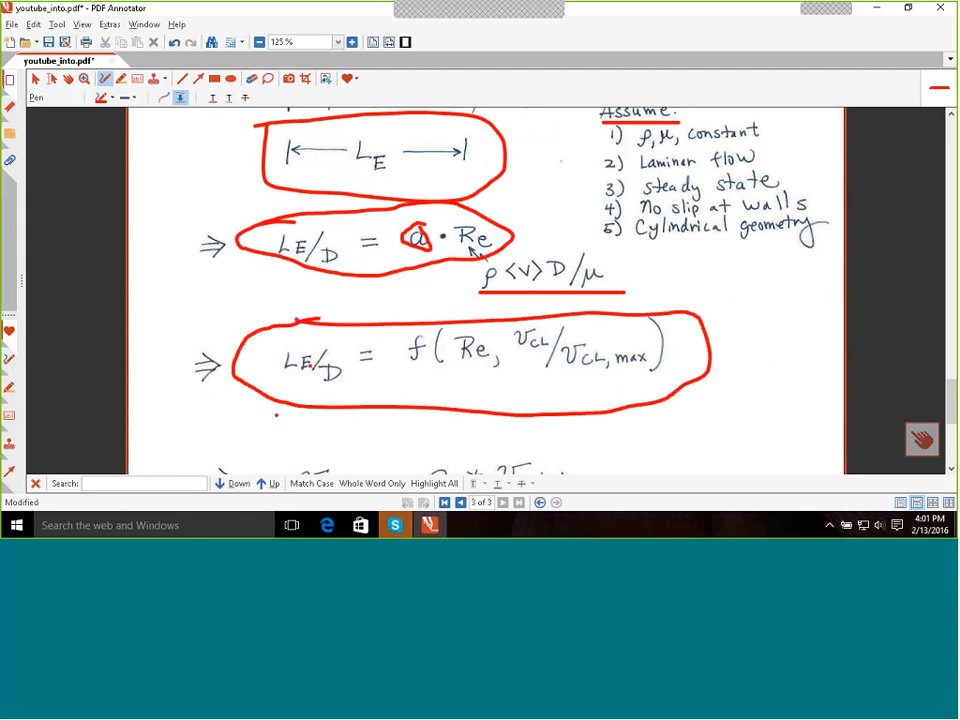
{"action": "mouse_move", "coordinate": [337, 352]}
{"action": "left_mouse_down"}
{"action": "mouse_move", "coordinate": [333, 390]}
{"action": "mouse_move", "coordinate": [276, 379]}
{"action": "left_mouse_up"}
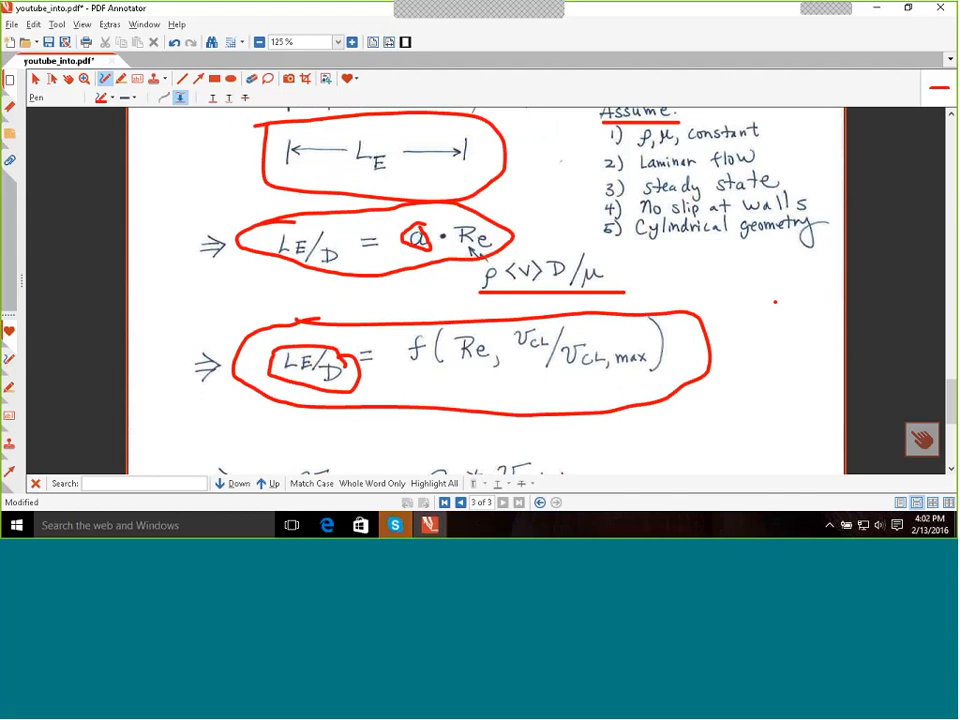
{"action": "left_click_drag", "start_coordinate": [518, 380], "coordinate": [650, 380]}
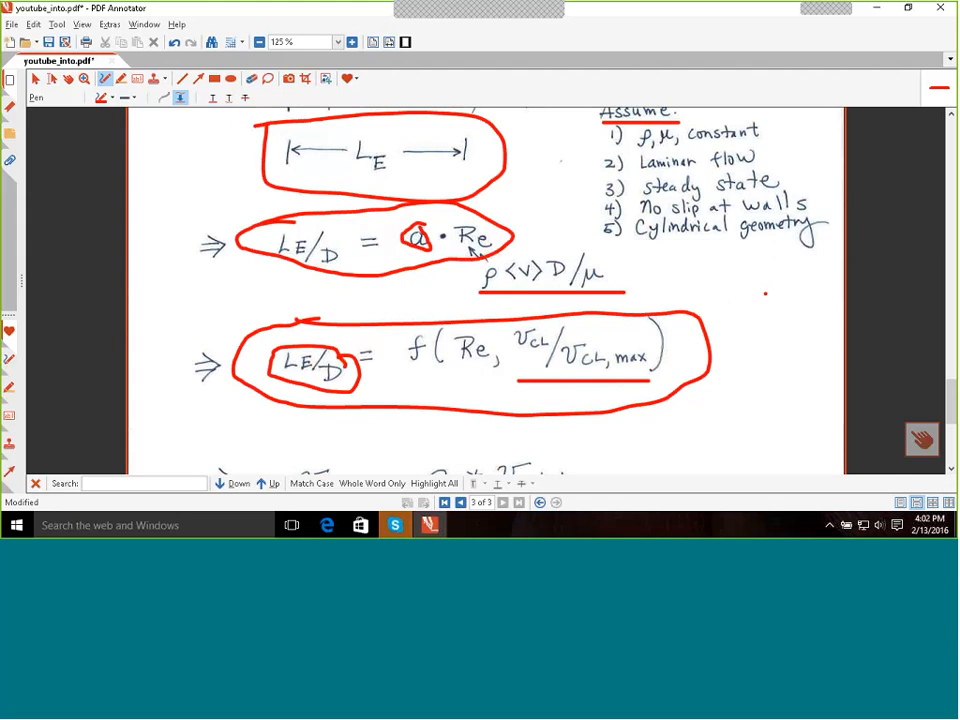
Step: Draw a short red horizontal line on the tube centerline between the first and second velocity profiles
{"action": "scroll", "coordinate": [472, 250], "scroll_direction": "up", "scroll_amount": 5}
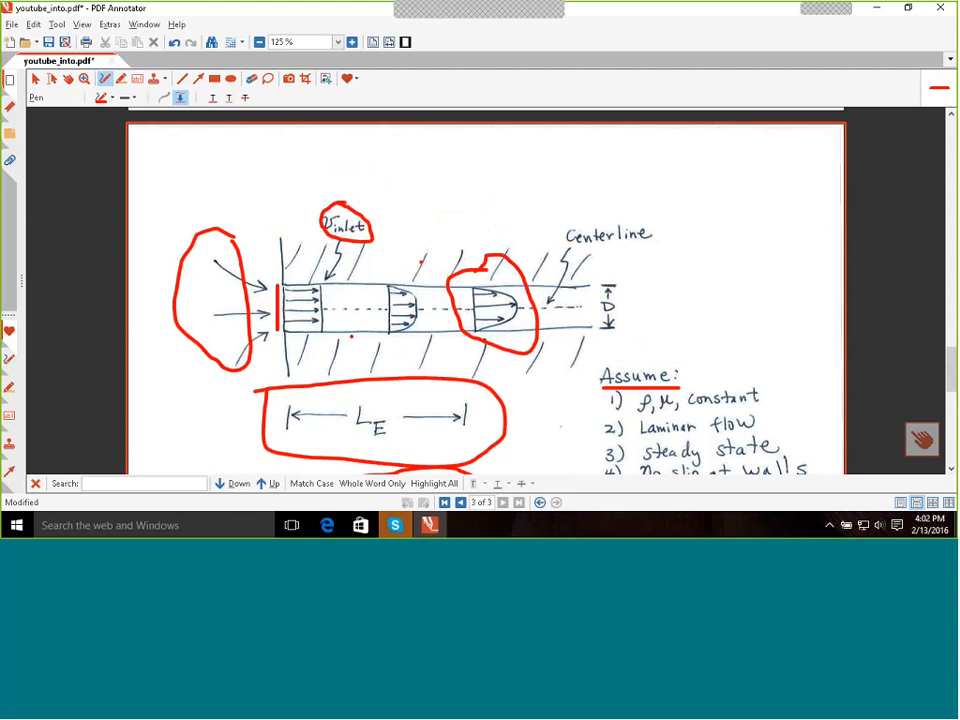
{"action": "left_click_drag", "start_coordinate": [344, 312], "coordinate": [362, 312]}
{"action": "scroll", "coordinate": [421, 261], "scroll_direction": "down", "scroll_amount": 5}
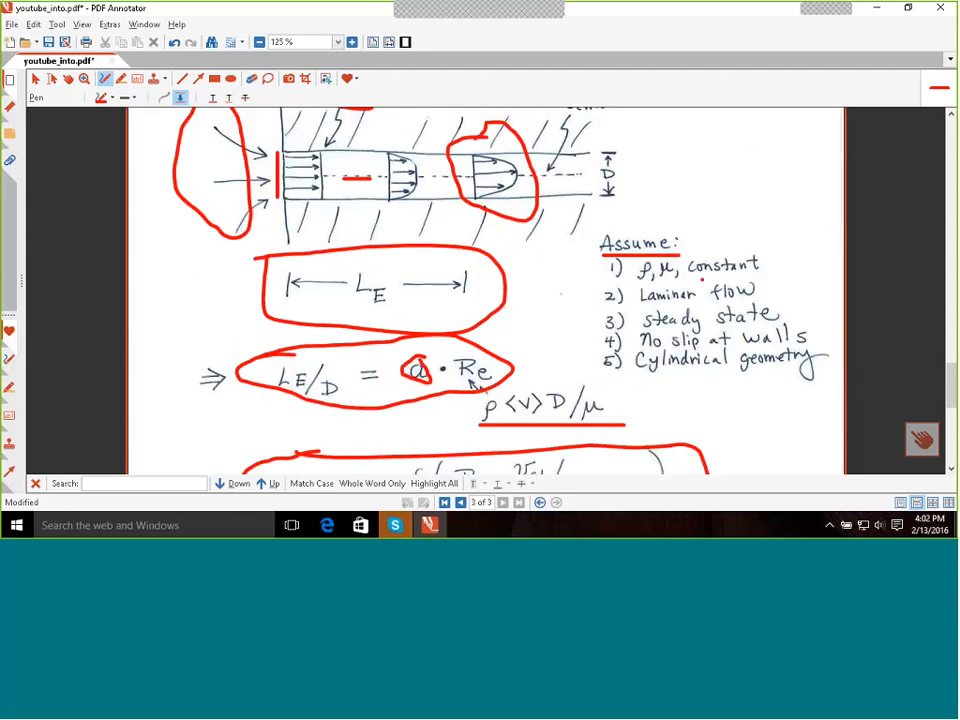
{"action": "scroll", "coordinate": [701, 283], "scroll_direction": "up", "scroll_amount": 4}
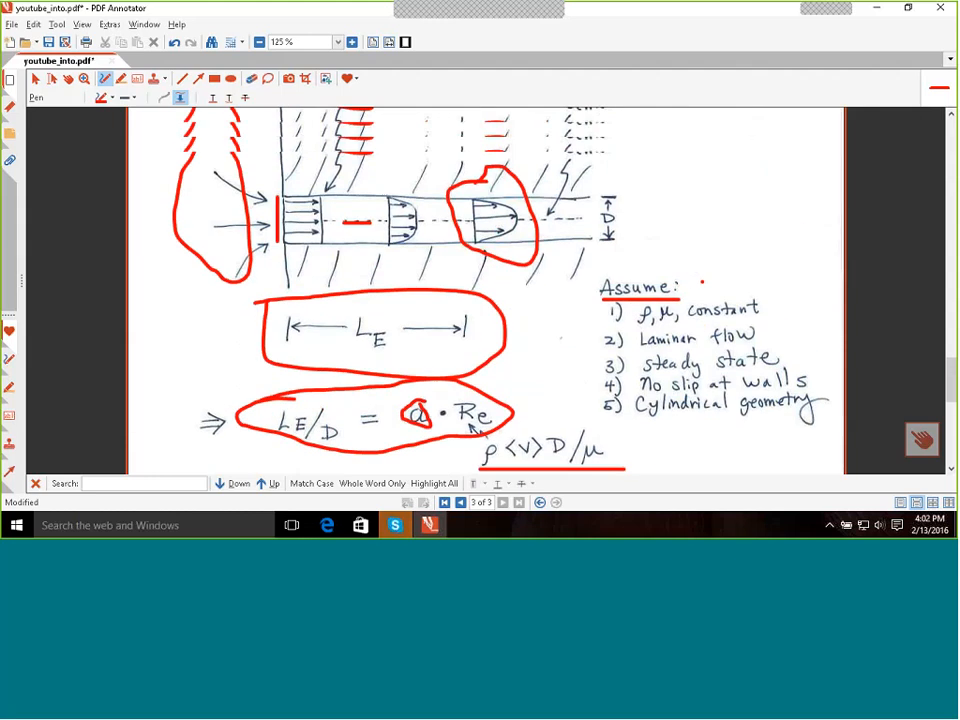
Step: Finish the red arrow pointing to the circled v_inlet label and underline the equation v_CL,max = 2 * v_inlet in red
{"action": "mouse_move", "coordinate": [366, 162]}
{"action": "left_mouse_down"}
{"action": "mouse_move", "coordinate": [393, 150]}
{"action": "mouse_move", "coordinate": [373, 161]}
{"action": "mouse_move", "coordinate": [384, 166]}
{"action": "left_mouse_up"}
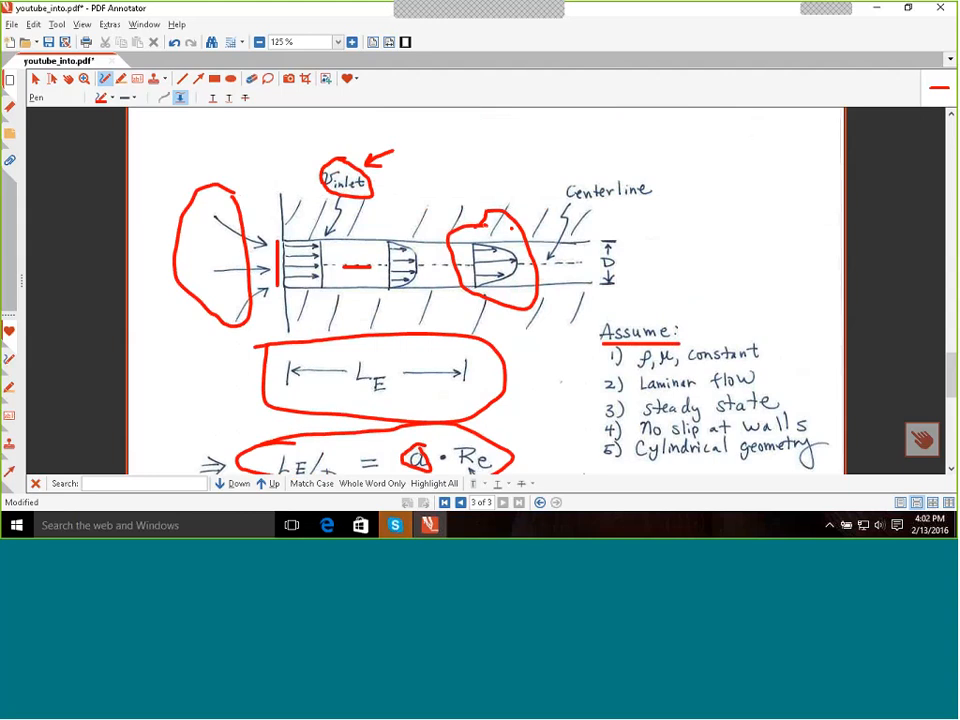
{"action": "scroll", "coordinate": [468, 467], "scroll_direction": "down", "scroll_amount": 5}
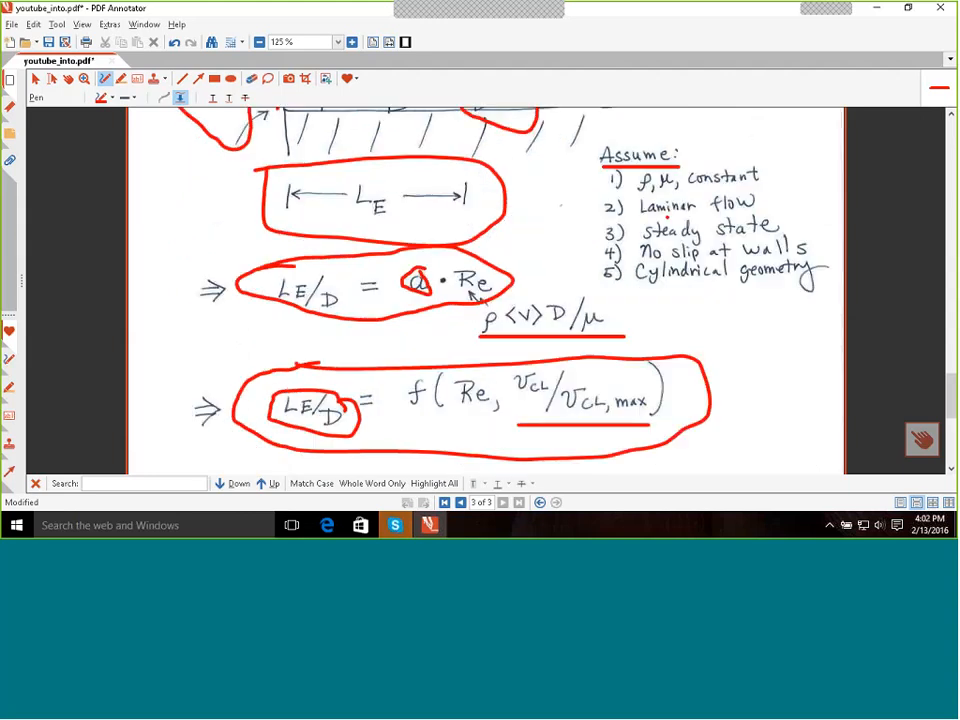
{"action": "scroll", "coordinate": [468, 467], "scroll_direction": "up", "scroll_amount": 1}
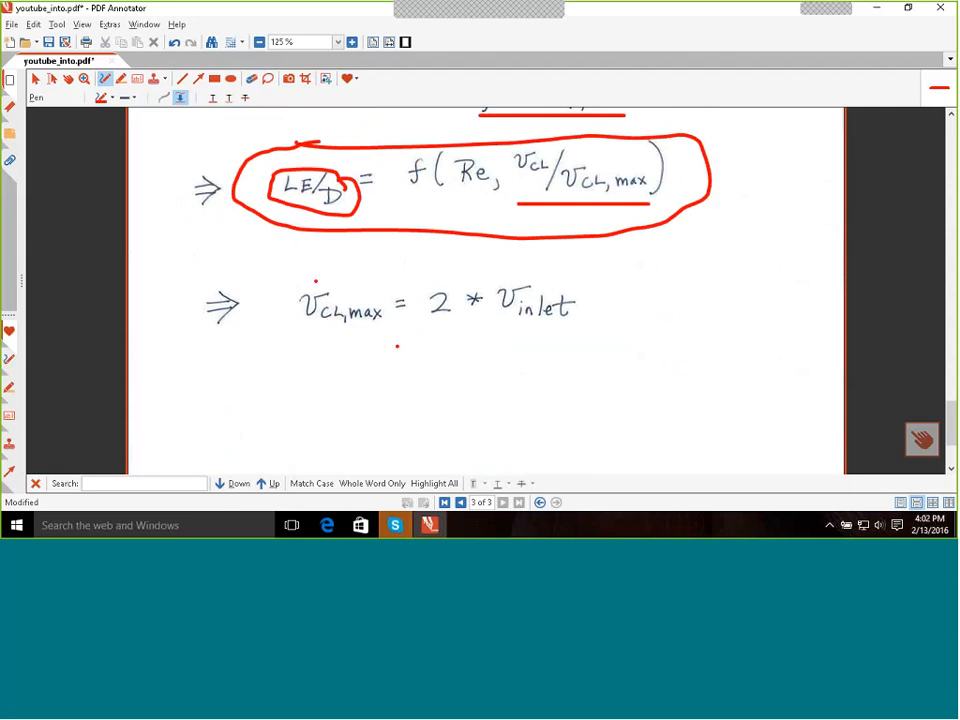
{"action": "left_click_drag", "start_coordinate": [443, 337], "coordinate": [479, 336]}
{"action": "left_click_drag", "start_coordinate": [290, 337], "coordinate": [590, 324]}
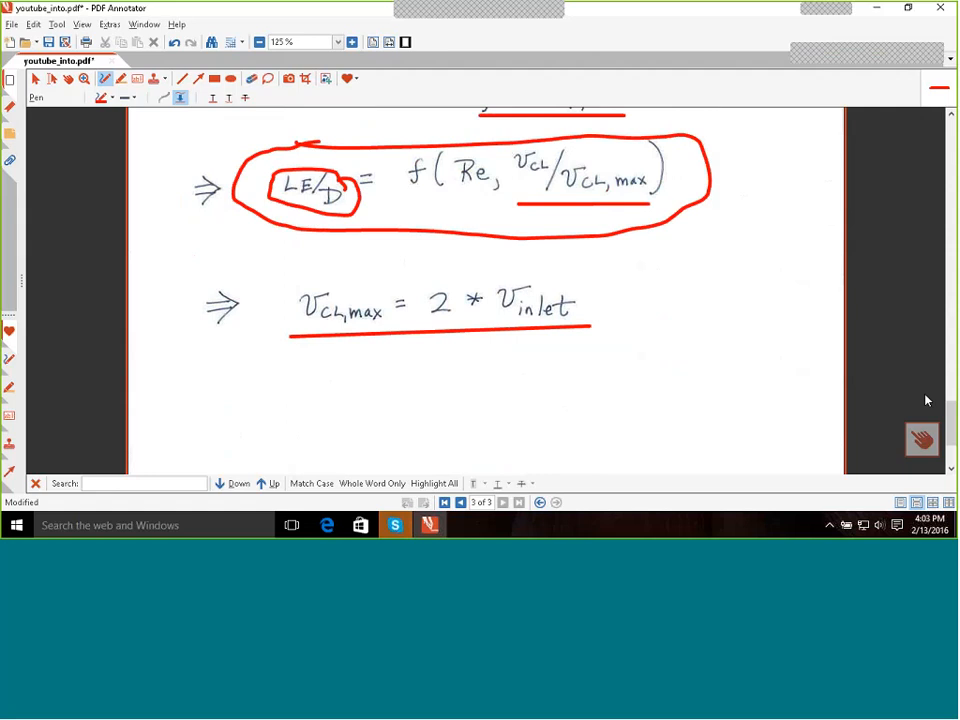
Step: Draw a red arrow pointing up to the LE/D term of the equation LE/D = a·Re
{"action": "scroll", "coordinate": [570, 247], "scroll_direction": "up", "scroll_amount": 3}
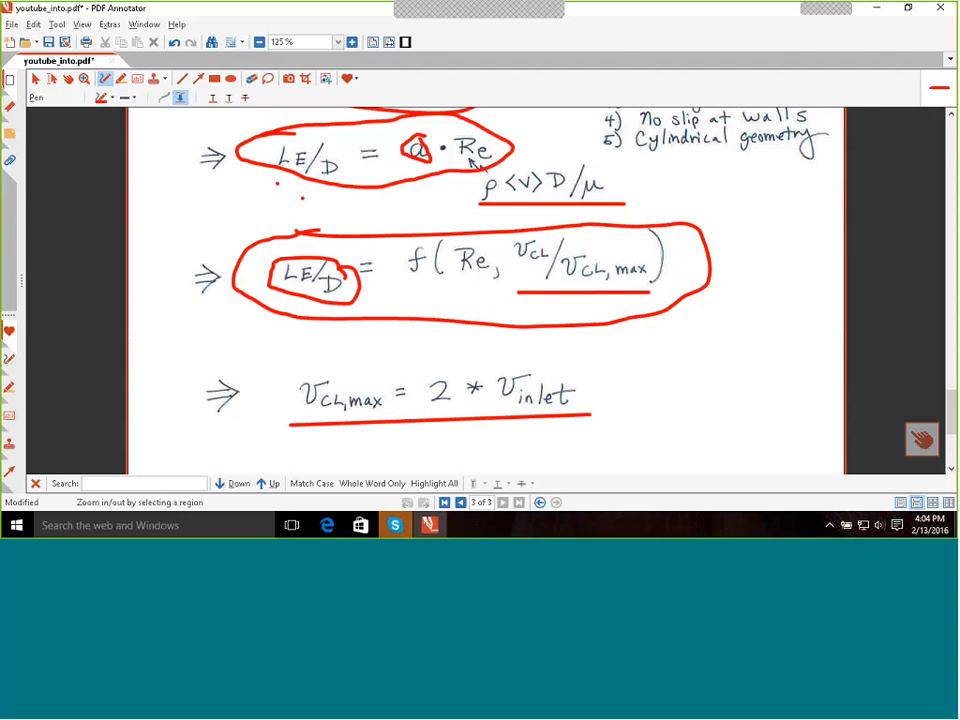
{"action": "left_click_drag", "start_coordinate": [236, 208], "coordinate": [279, 174]}
{"action": "left_click_drag", "start_coordinate": [260, 178], "coordinate": [279, 186]}
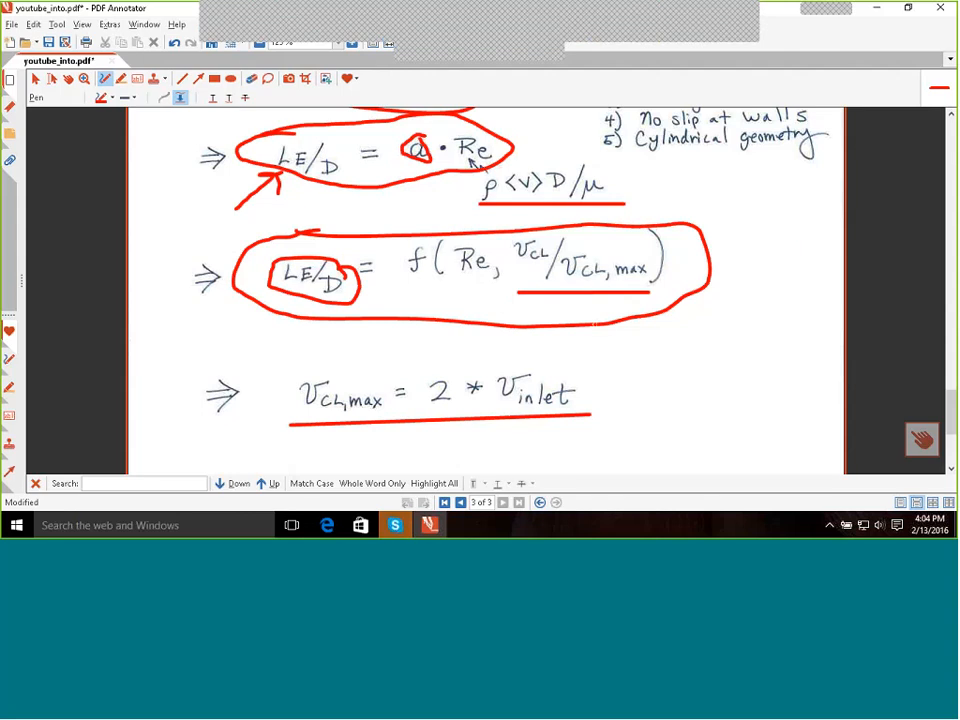
{"action": "scroll", "coordinate": [594, 324], "scroll_direction": "up", "scroll_amount": 5}
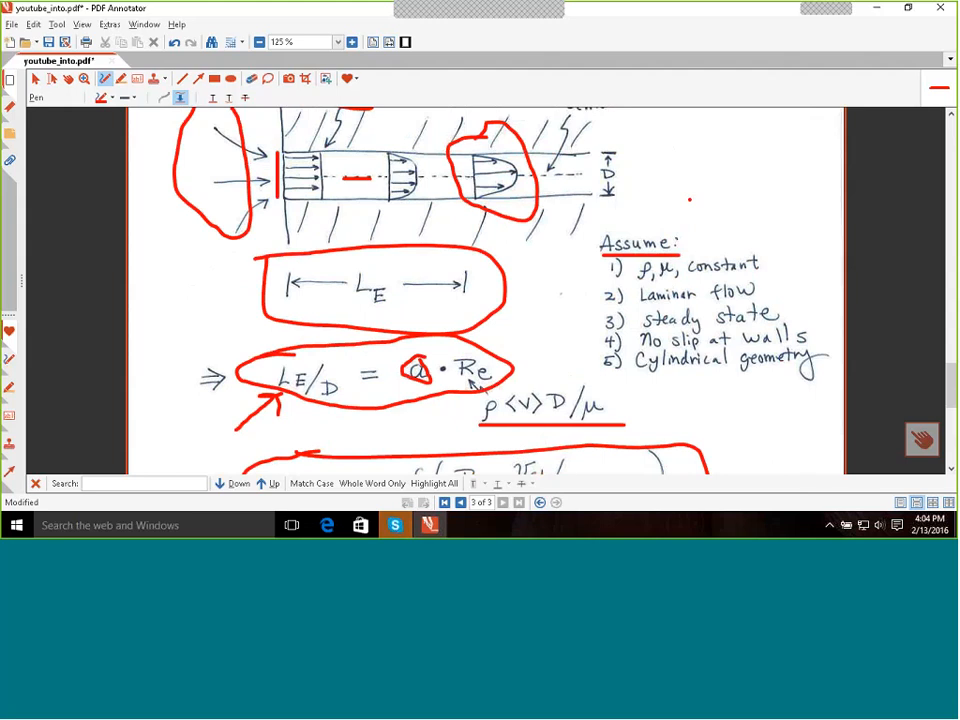
{"action": "scroll", "coordinate": [689, 199], "scroll_direction": "down", "scroll_amount": 3}
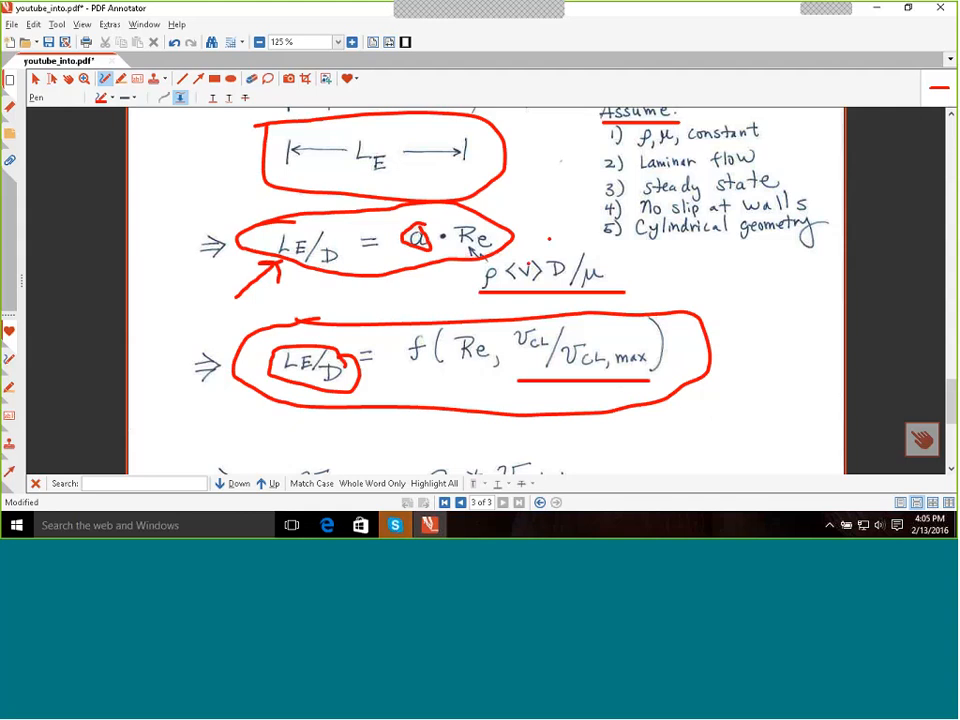
{"action": "scroll", "coordinate": [548, 238], "scroll_direction": "down", "scroll_amount": 3}
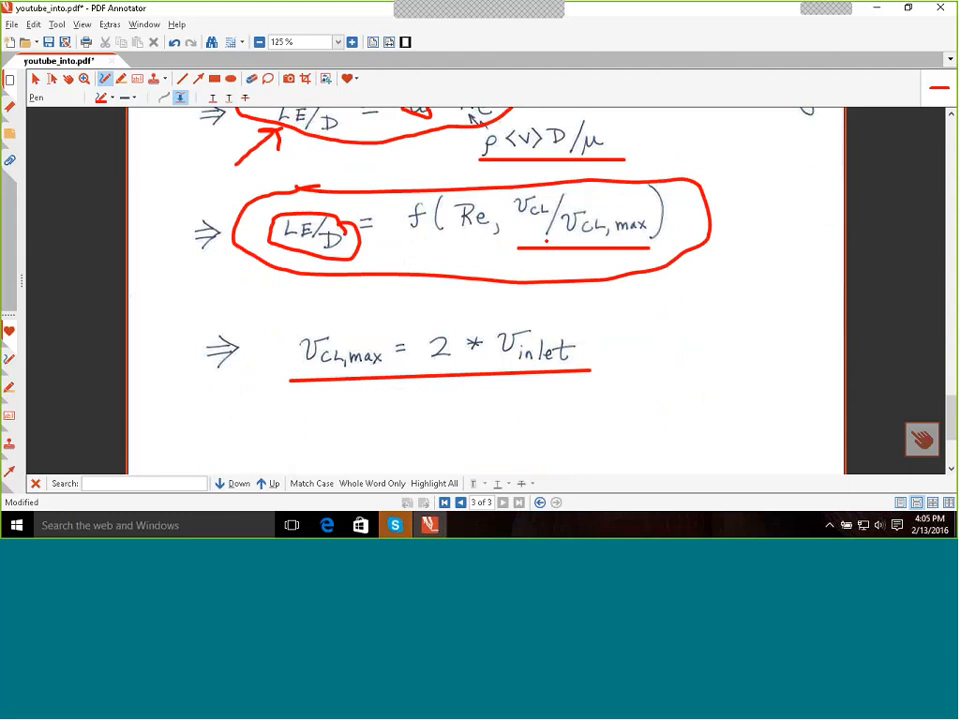
{"action": "scroll", "coordinate": [546, 240], "scroll_direction": "down", "scroll_amount": 4}
{"action": "scroll", "coordinate": [545, 240], "scroll_direction": "up", "scroll_amount": 5}
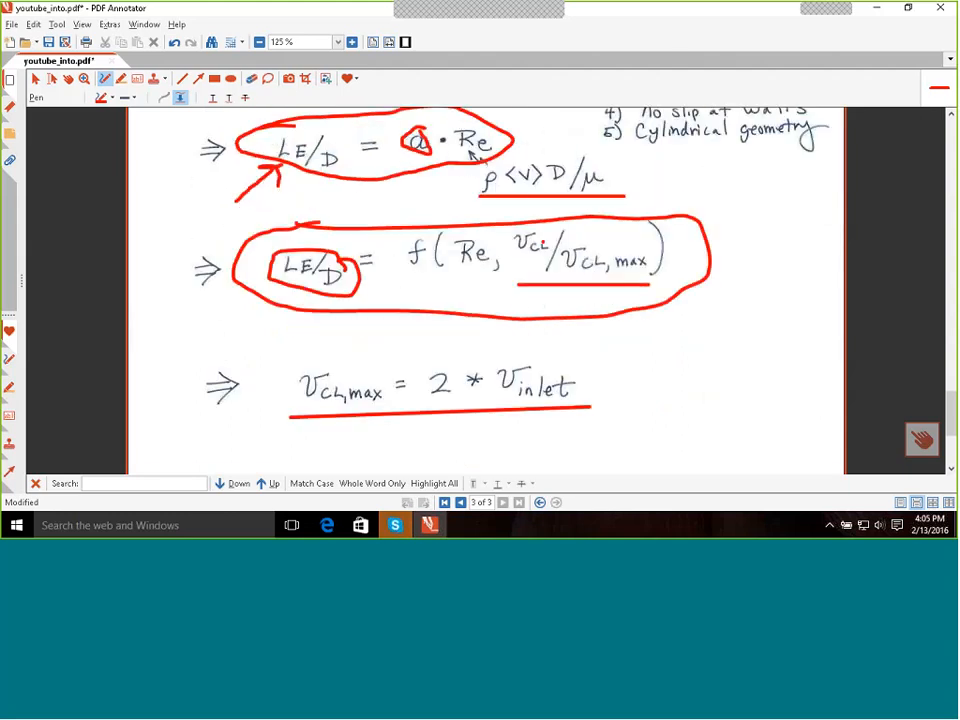
Step: Minimize the annotated PDF and launch COMSOL 5.2 with the high-performance NVIDIA graphics processor
{"action": "left_click", "coordinate": [878, 11]}
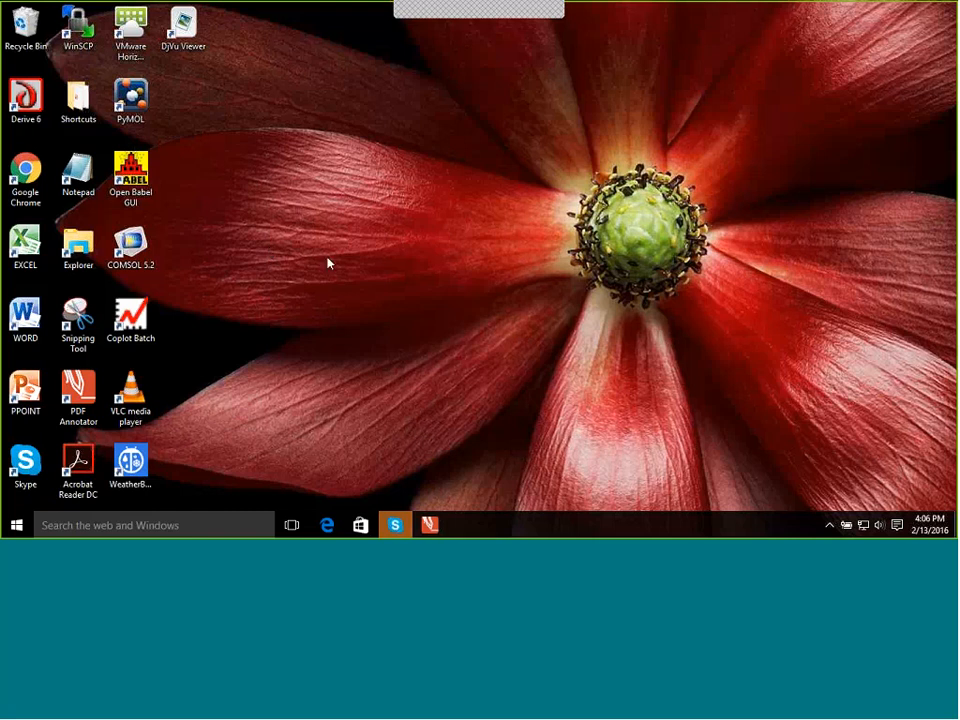
{"action": "right_click", "coordinate": [124, 244]}
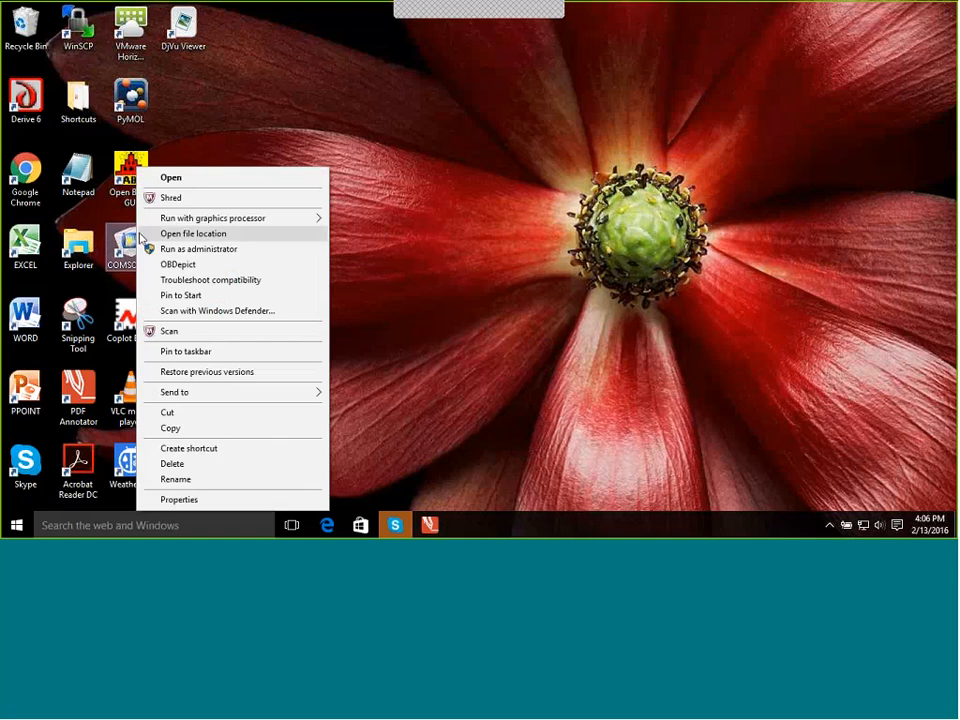
{"action": "mouse_move", "coordinate": [181, 222]}
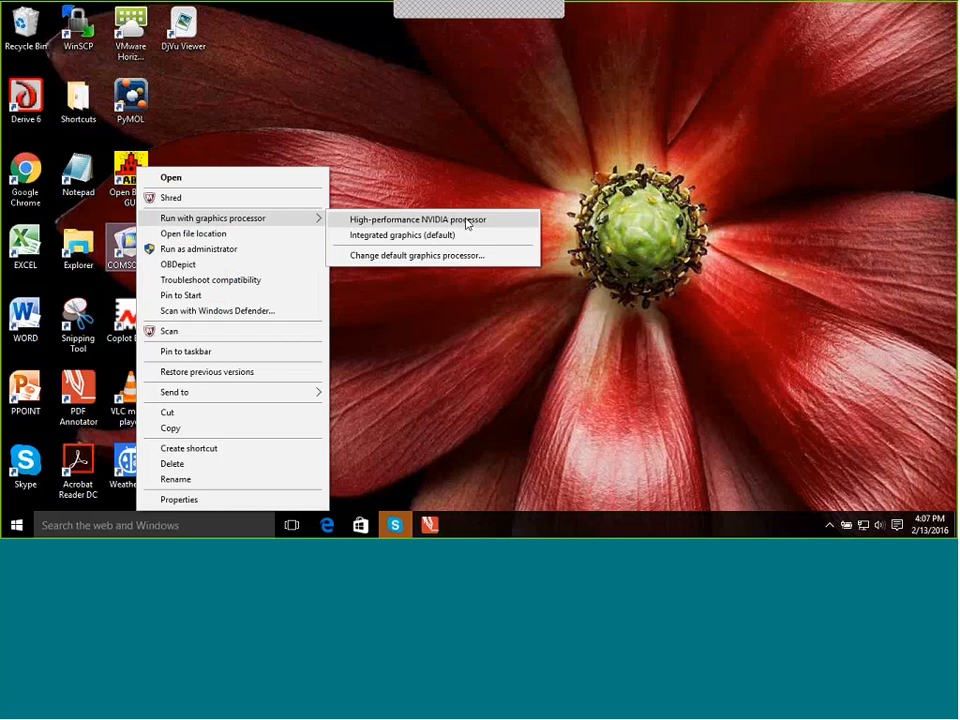
{"action": "left_click", "coordinate": [467, 221]}
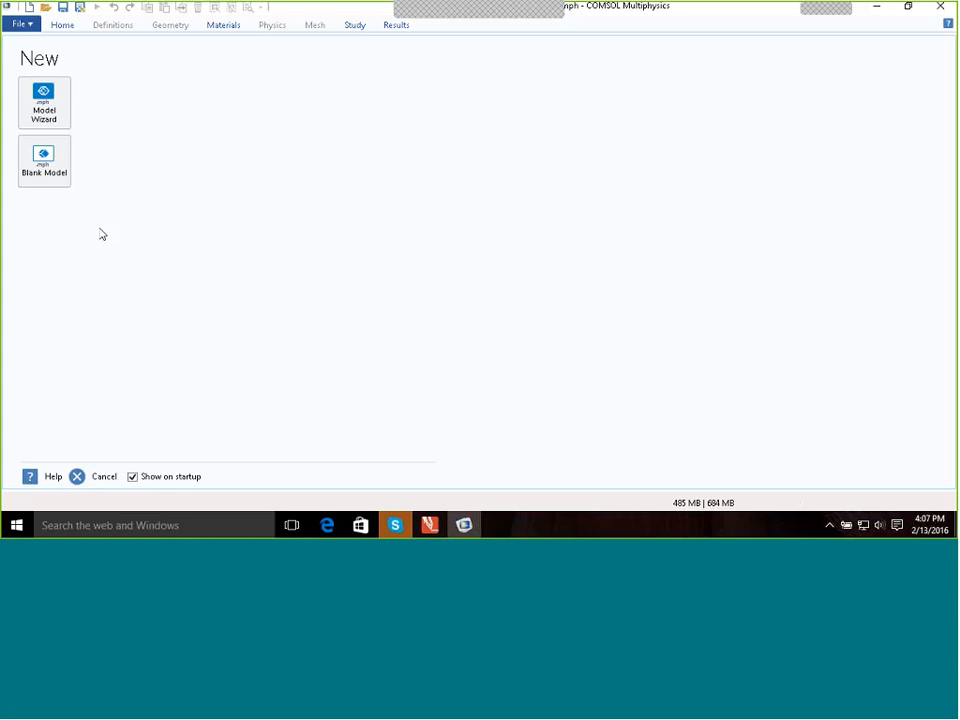
Step: Start a new model with the Model Wizard and choose the 3D space dimension
{"action": "left_click", "coordinate": [47, 105]}
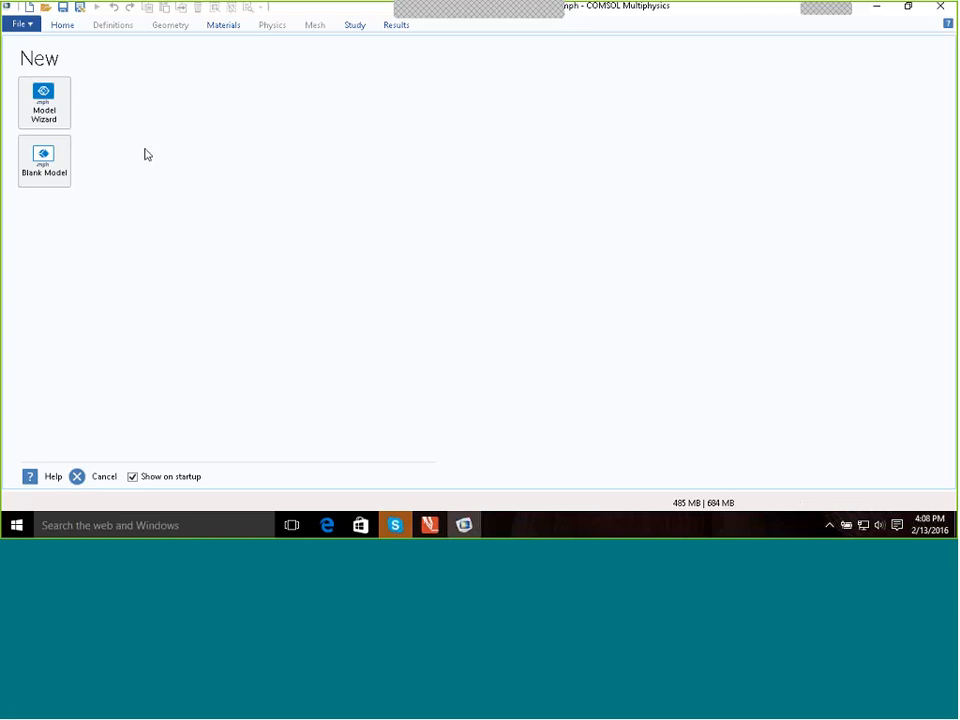
{"action": "left_click", "coordinate": [50, 104]}
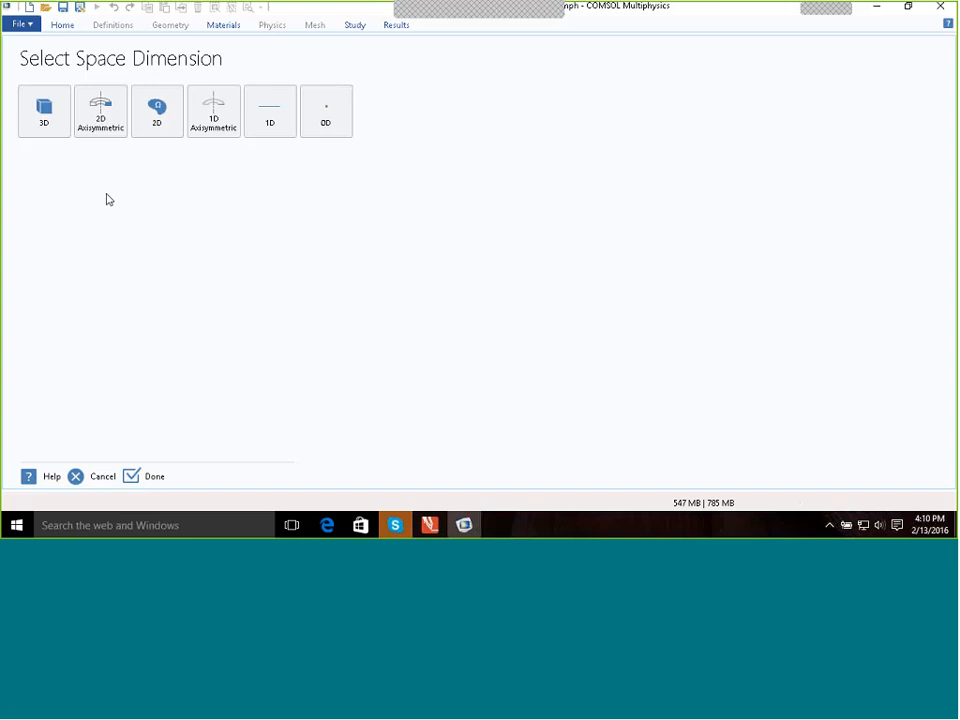
{"action": "left_click", "coordinate": [48, 122]}
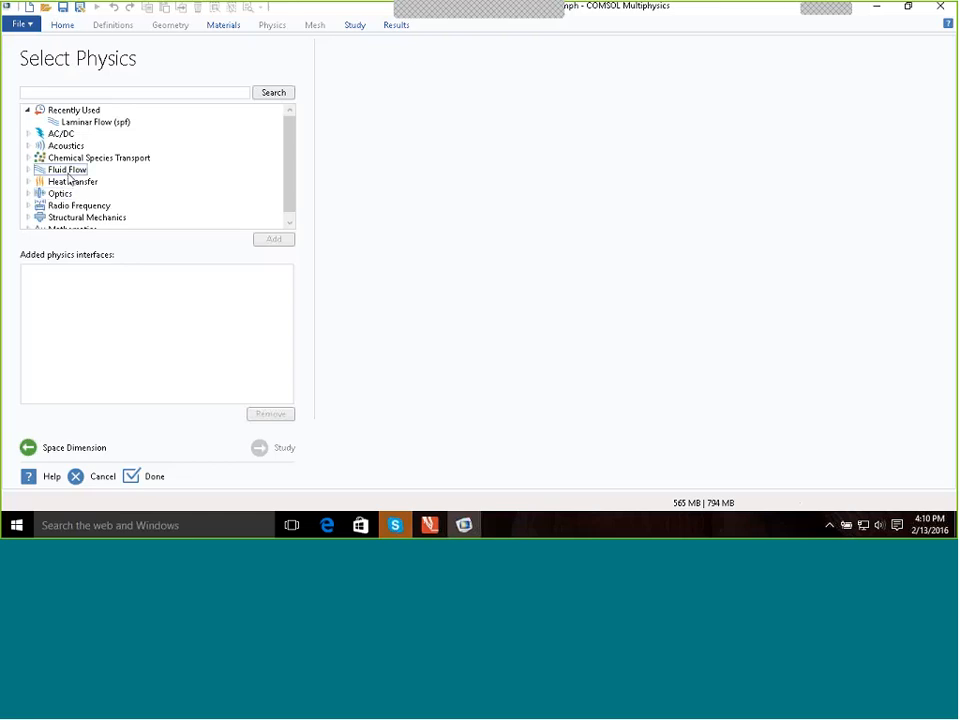
Step: Add the Laminar Flow (spf) physics interface from the single-phase fluid flow category
{"action": "left_click", "coordinate": [28, 170]}
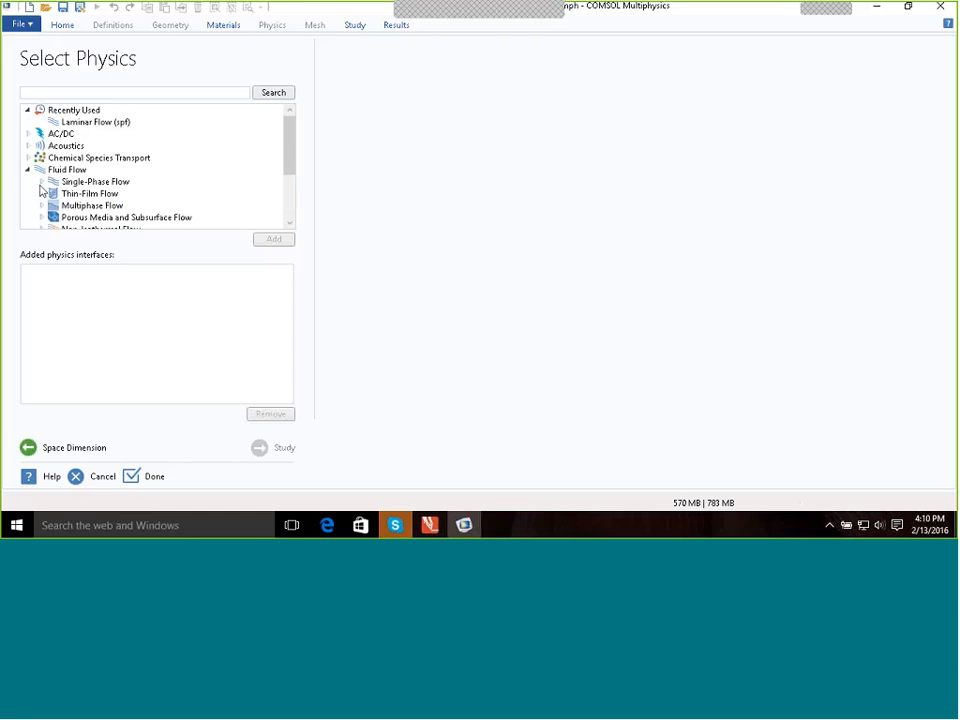
{"action": "left_click", "coordinate": [41, 182]}
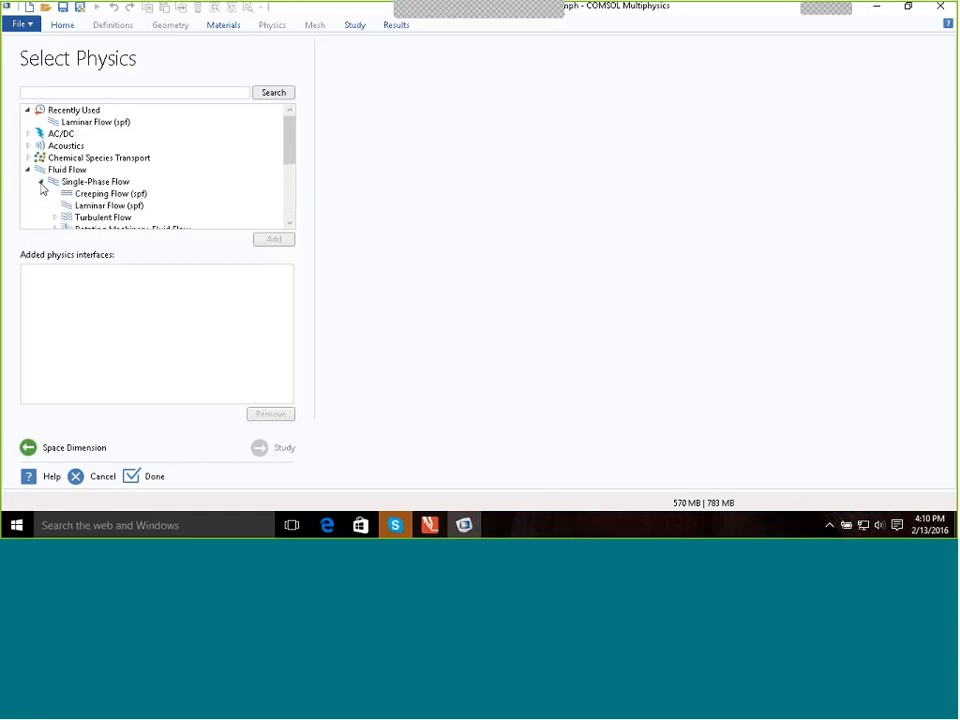
{"action": "left_click", "coordinate": [87, 208]}
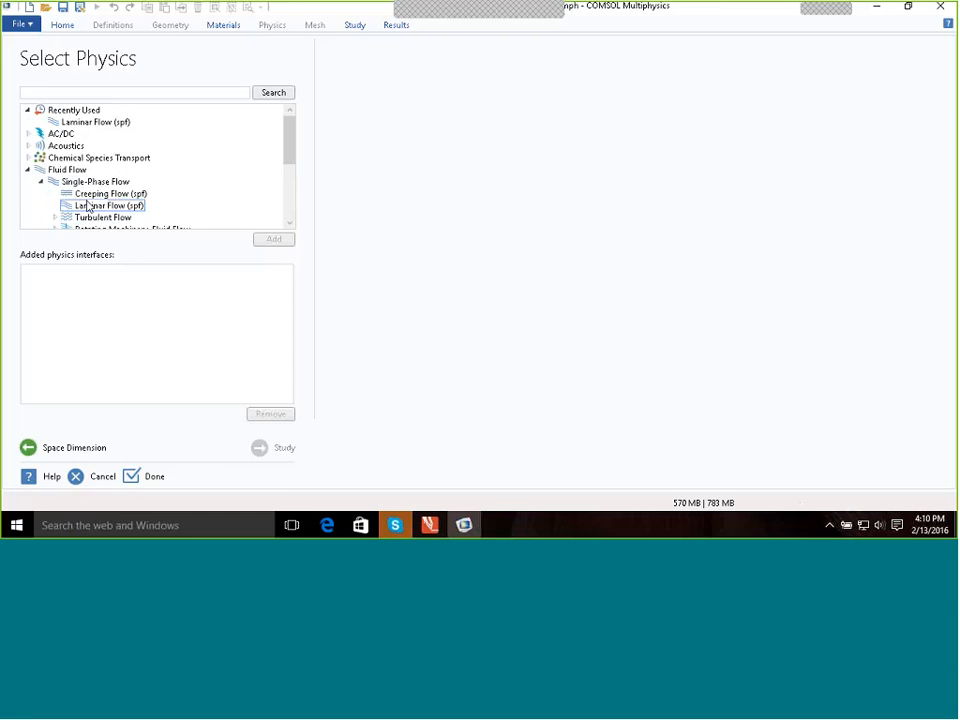
{"action": "left_click", "coordinate": [96, 208]}
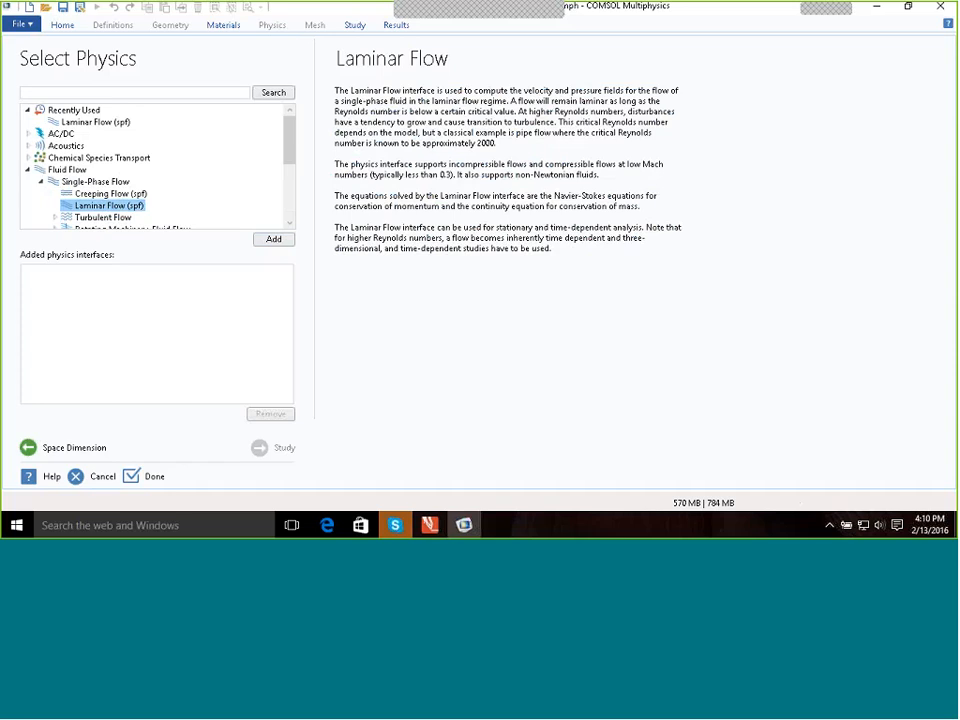
{"action": "left_click", "coordinate": [272, 240]}
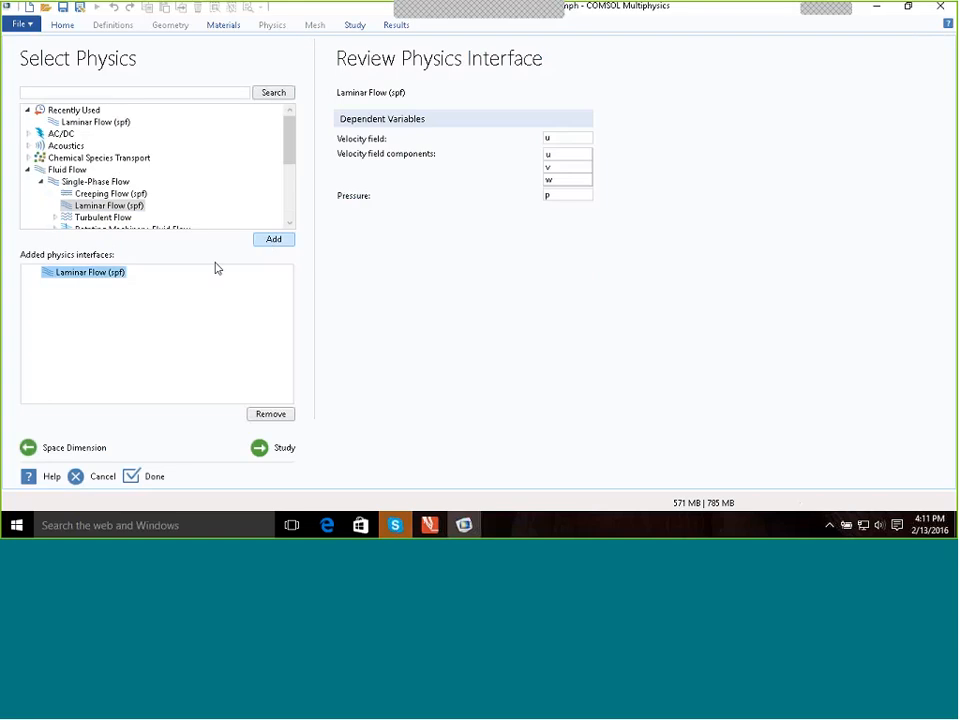
{"action": "left_click", "coordinate": [120, 282]}
{"action": "left_click_drag", "start_coordinate": [291, 150], "coordinate": [302, 180]}
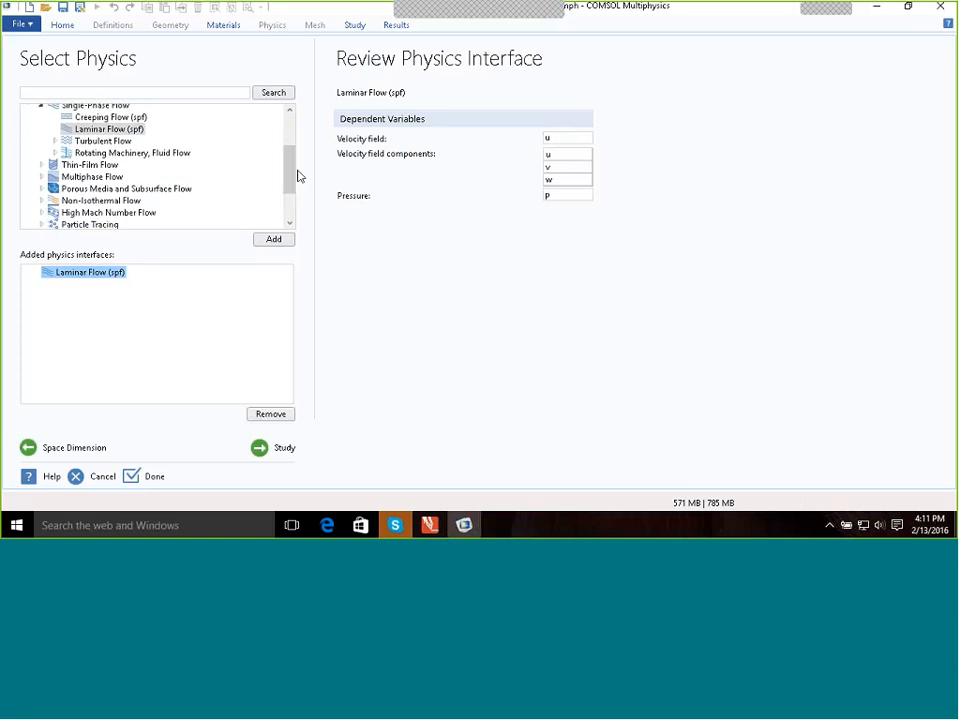
{"action": "scroll", "coordinate": [295, 180], "scroll_direction": "up", "scroll_amount": 2}
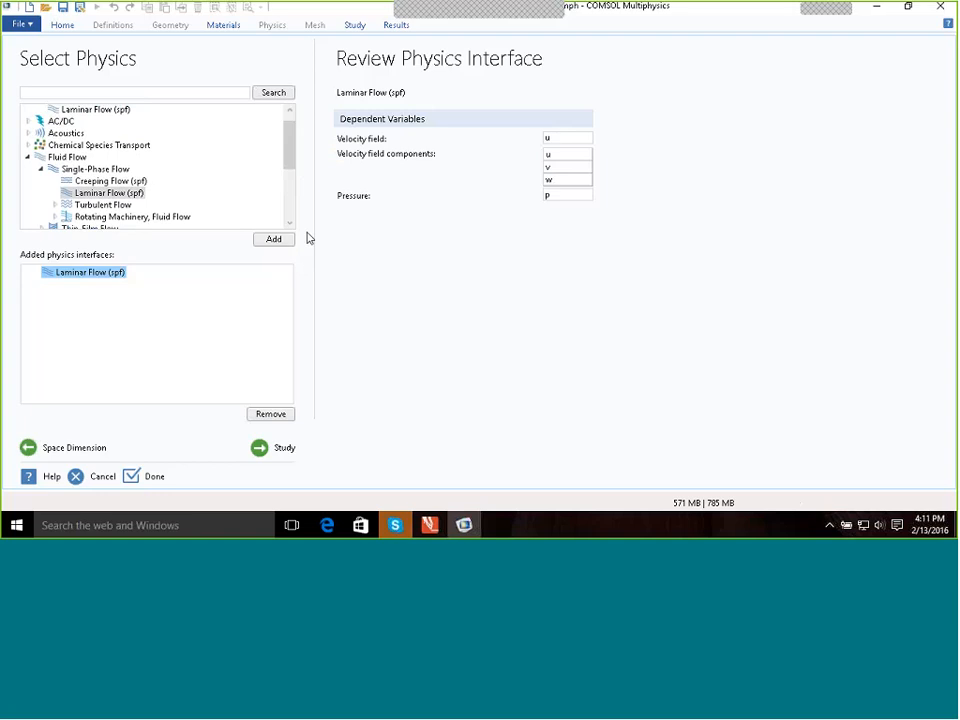
Step: Choose the Stationary preset study for the model and complete the wizard
{"action": "left_click", "coordinate": [279, 451]}
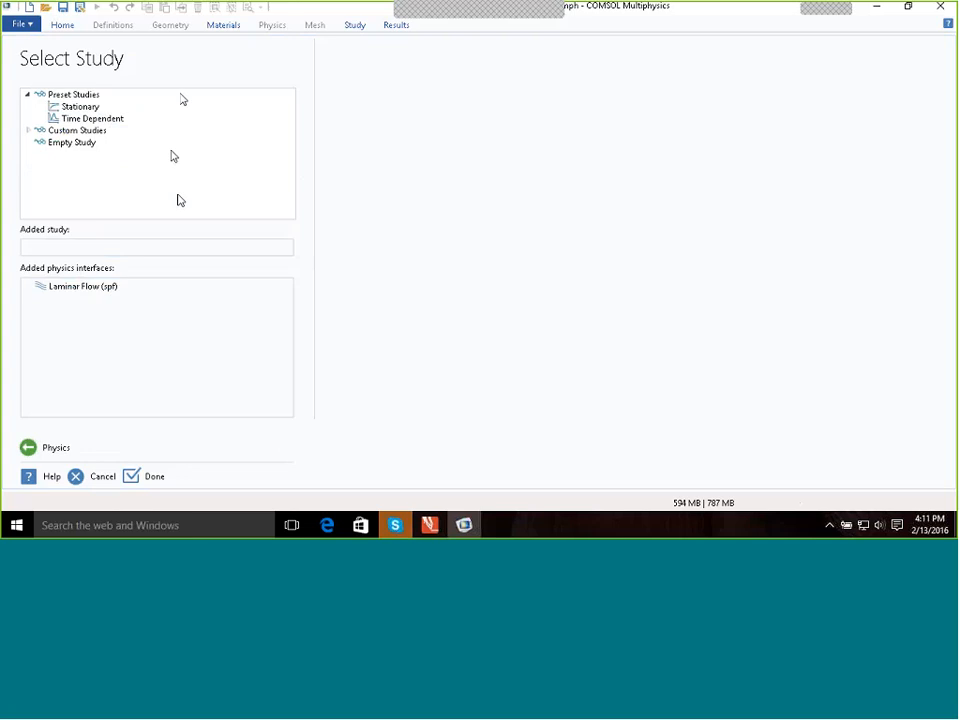
{"action": "left_click", "coordinate": [85, 108]}
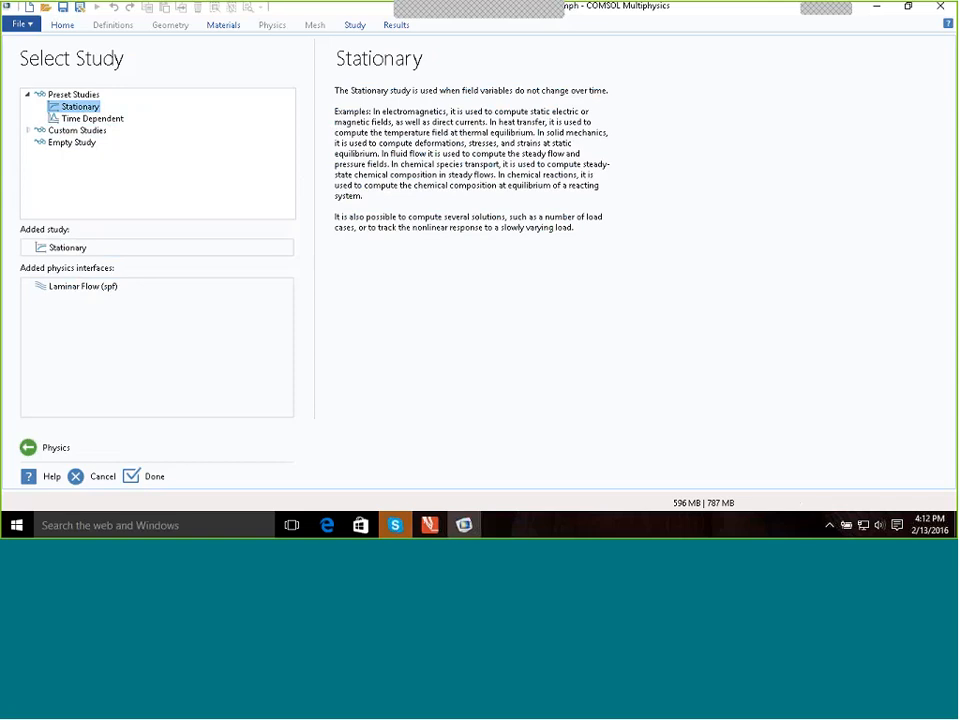
{"action": "left_click", "coordinate": [148, 478]}
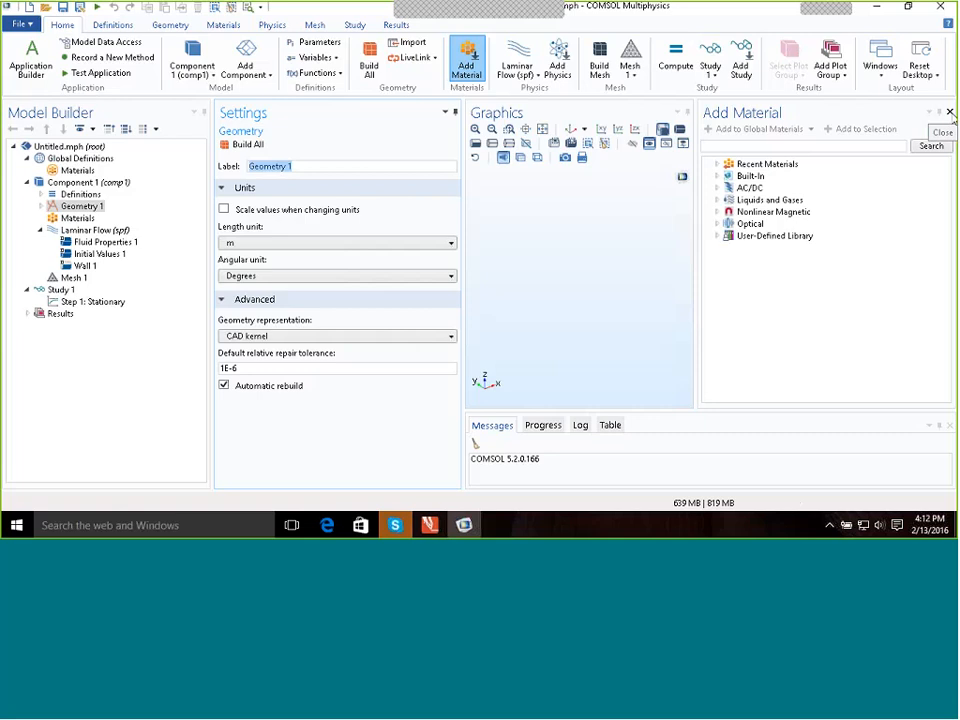
Step: Close the Add Material window and widen the Settings window slightly
{"action": "left_click", "coordinate": [951, 115]}
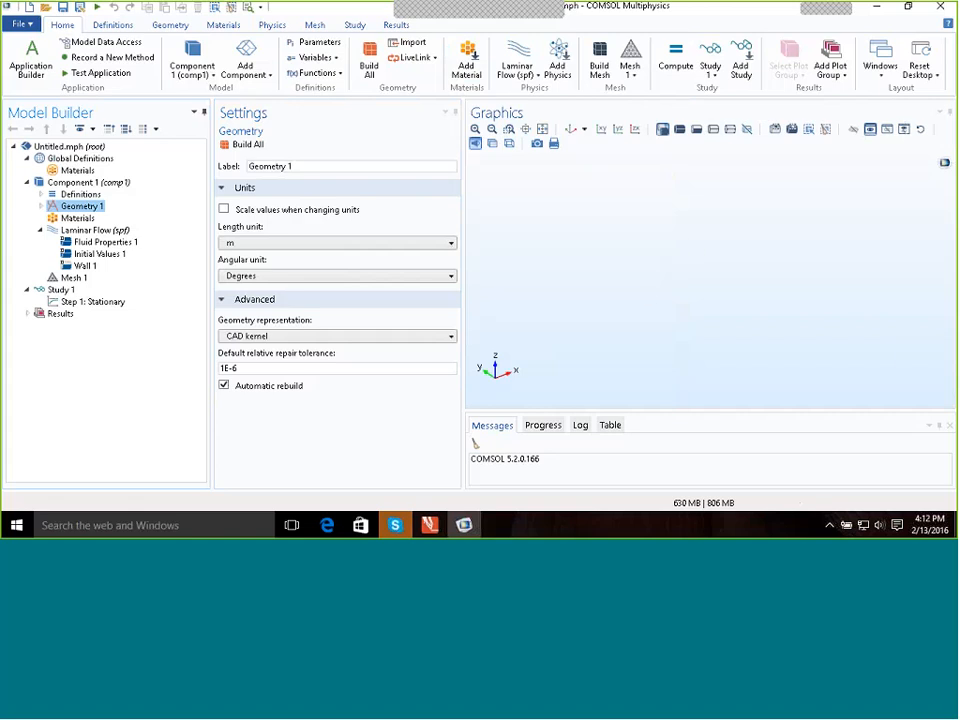
{"action": "left_click_drag", "start_coordinate": [463, 192], "coordinate": [499, 204]}
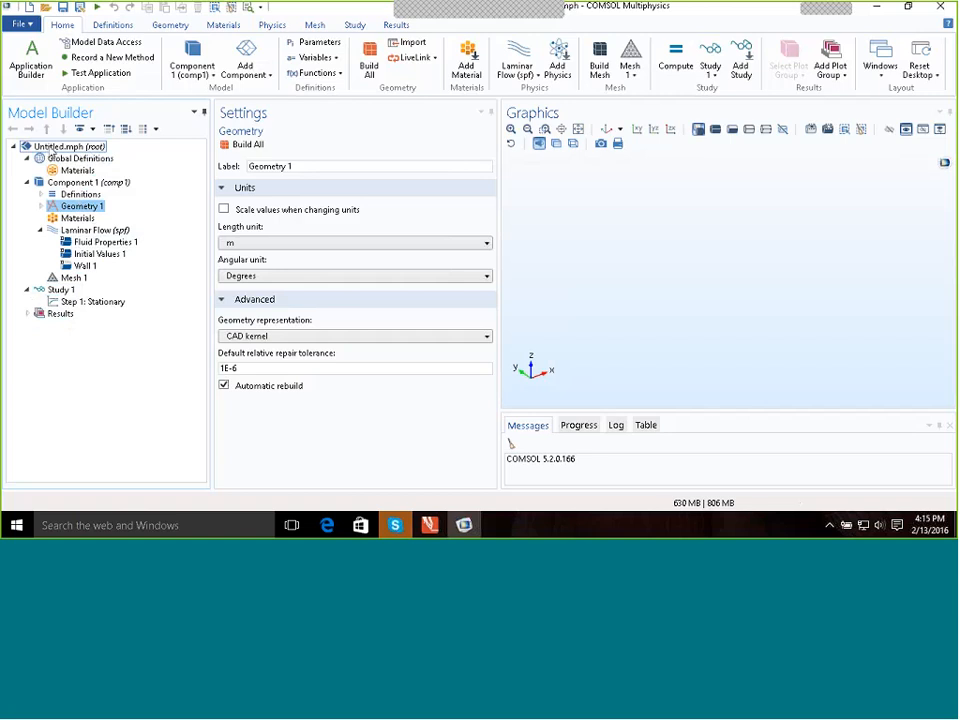
Step: Replace the title of the root model node with "Example"
{"action": "left_click", "coordinate": [66, 148]}
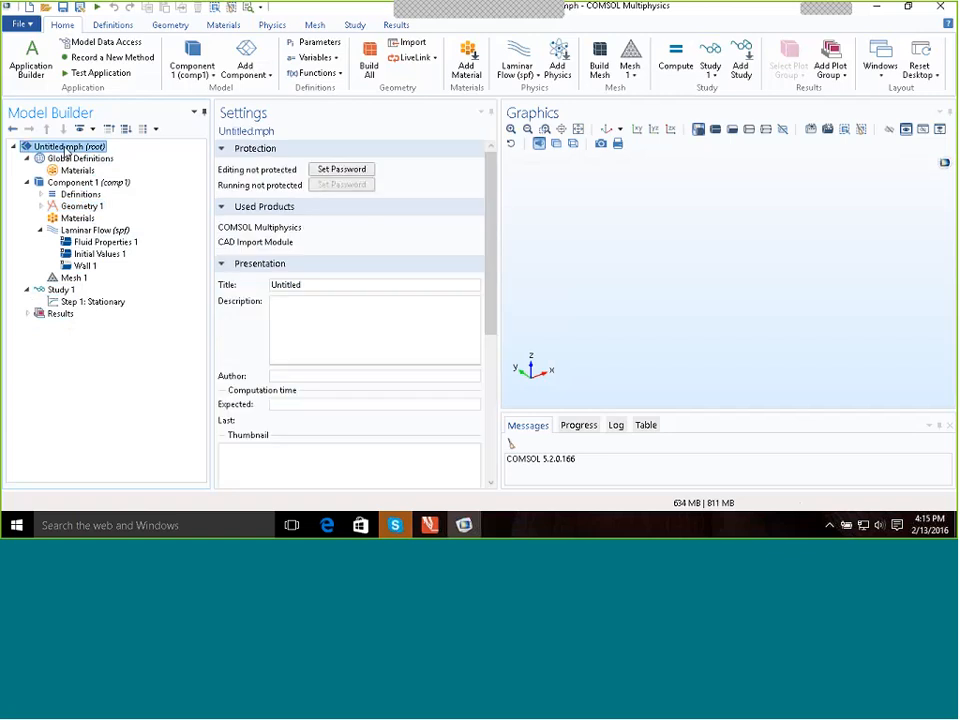
{"action": "left_click", "coordinate": [315, 285]}
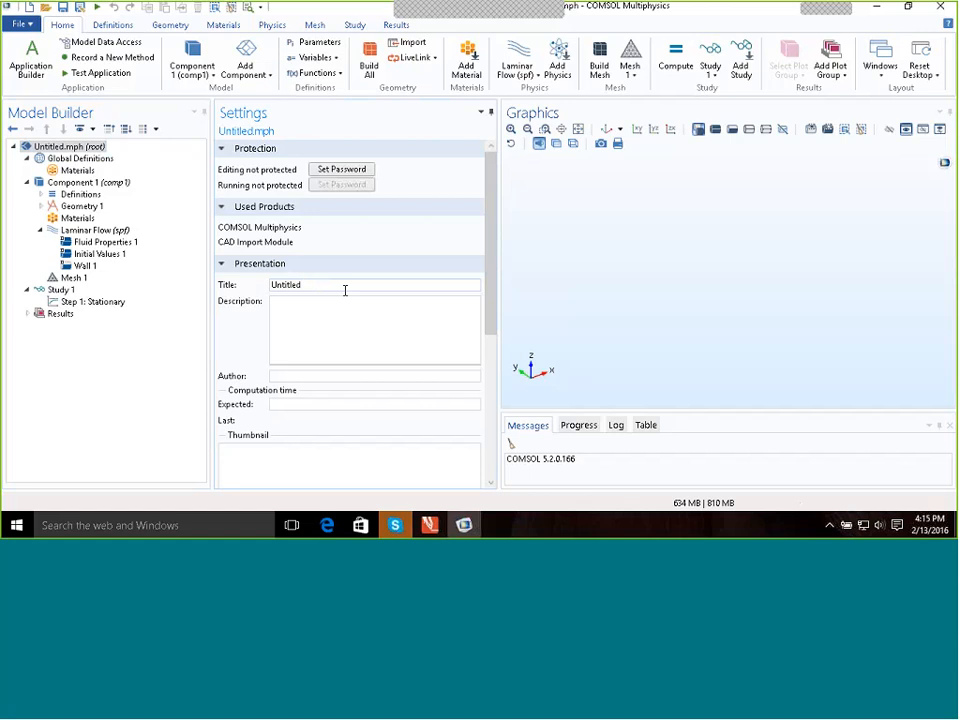
{"action": "key", "text": "BackSpace"}
{"action": "key", "text": "BackSpace"}
{"action": "key", "text": "BackSpace"}
{"action": "key", "text": "BackSpace"}
{"action": "key", "text": "BackSpace"}
{"action": "key", "text": "BackSpace"}
{"action": "key", "text": "BackSpace"}
{"action": "key", "text": "BackSpace"}
{"action": "type", "text": "E"}
{"action": "type", "text": "xample"}
Step: Enter "Example for ENCH 630" as the model's description
{"action": "left_click", "coordinate": [305, 312]}
{"action": "type", "text": "Example for ENCH 630"}
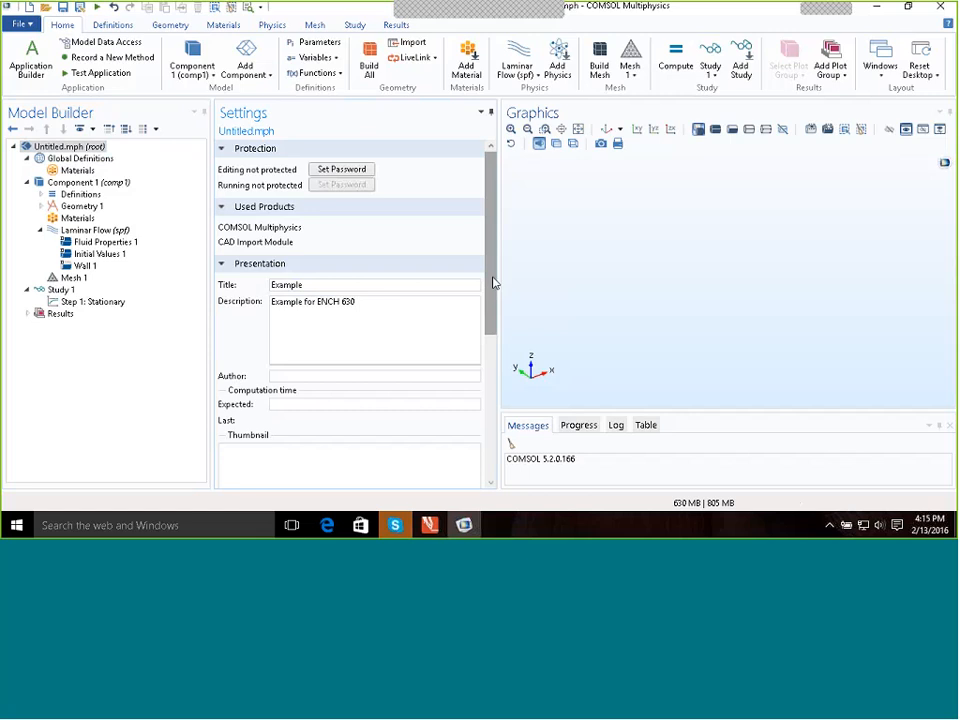
{"action": "left_click_drag", "start_coordinate": [493, 281], "coordinate": [467, 234]}
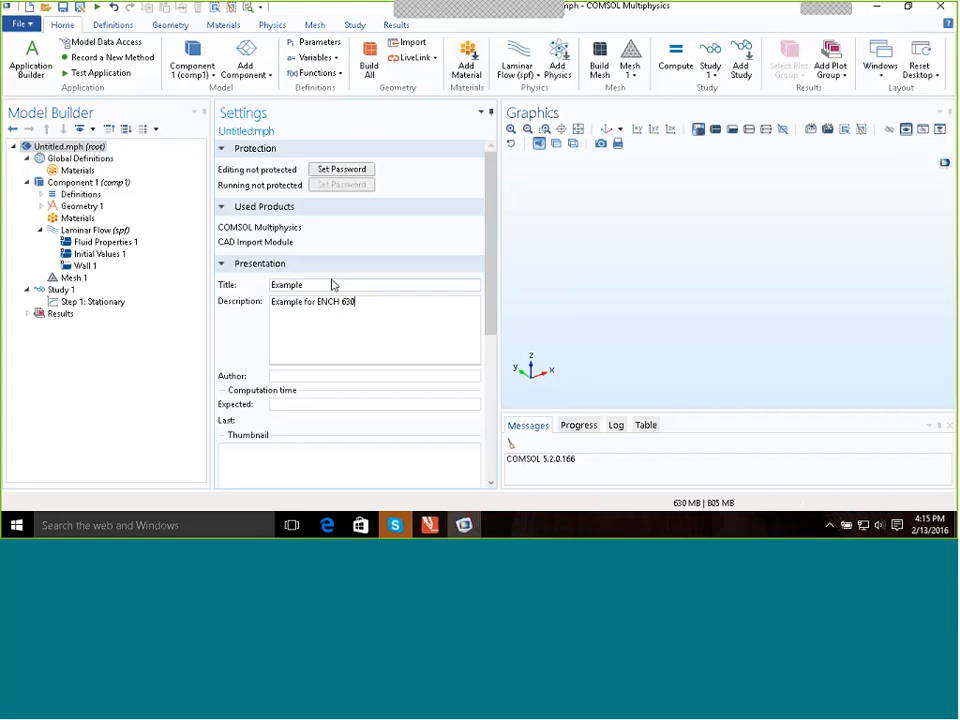
{"action": "left_click", "coordinate": [337, 312]}
Step: Add a Parameters node to the model's global definitions
{"action": "left_click", "coordinate": [86, 160]}
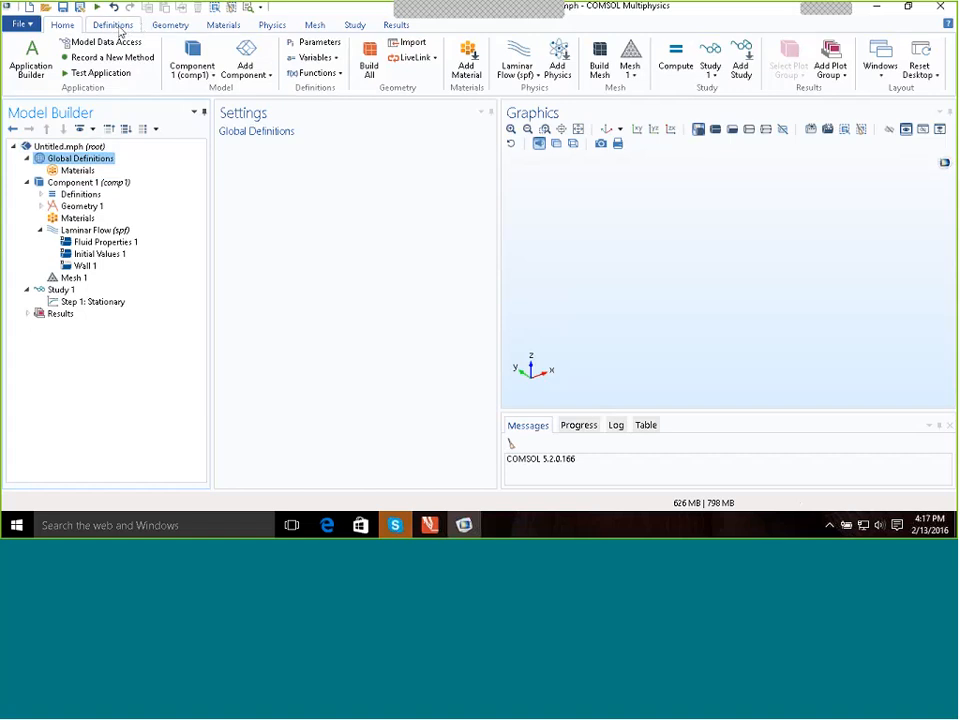
{"action": "right_click", "coordinate": [91, 162]}
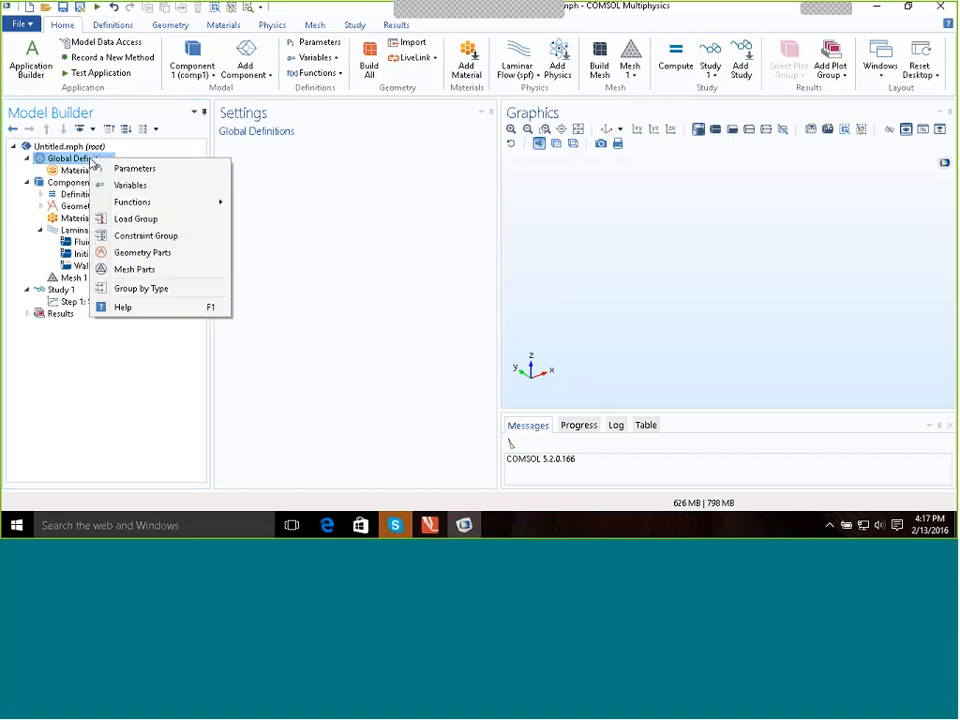
{"action": "left_click", "coordinate": [137, 170]}
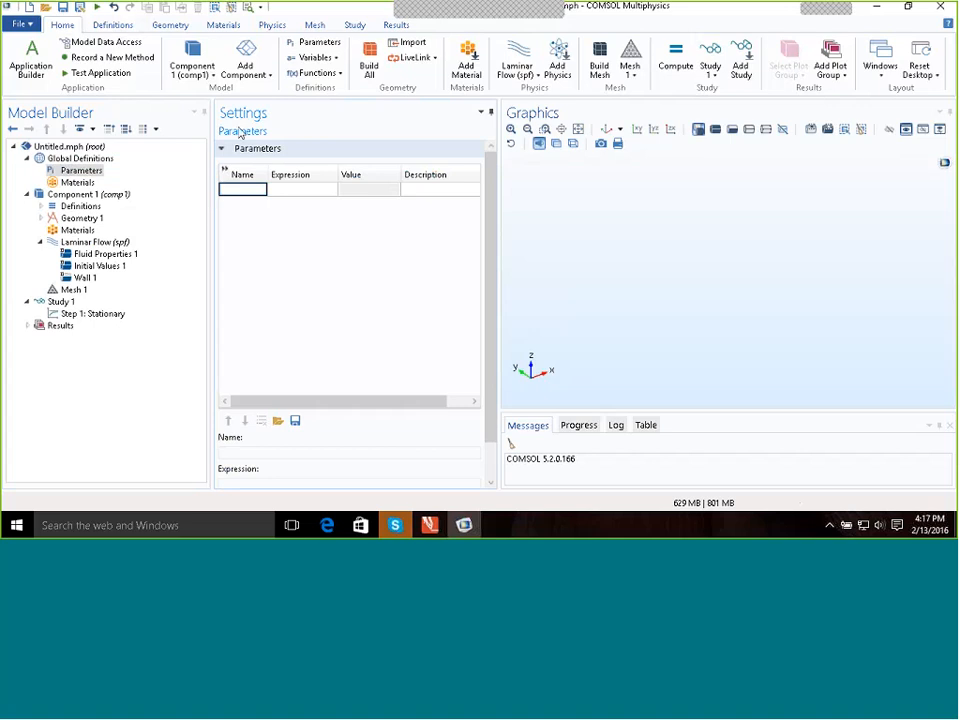
Step: Define the global parameter v_inlet with the expression .02[m/s] and the description "Inlet velocity"
{"action": "left_click", "coordinate": [242, 190]}
{"action": "type", "text": "v_inlet"}
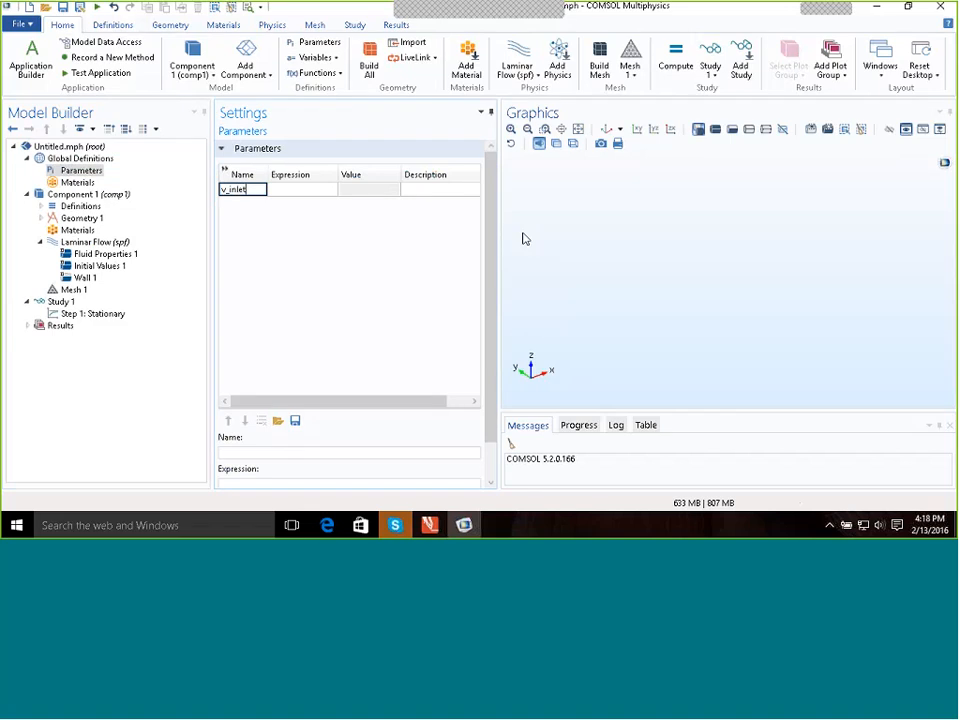
{"action": "left_click", "coordinate": [290, 190]}
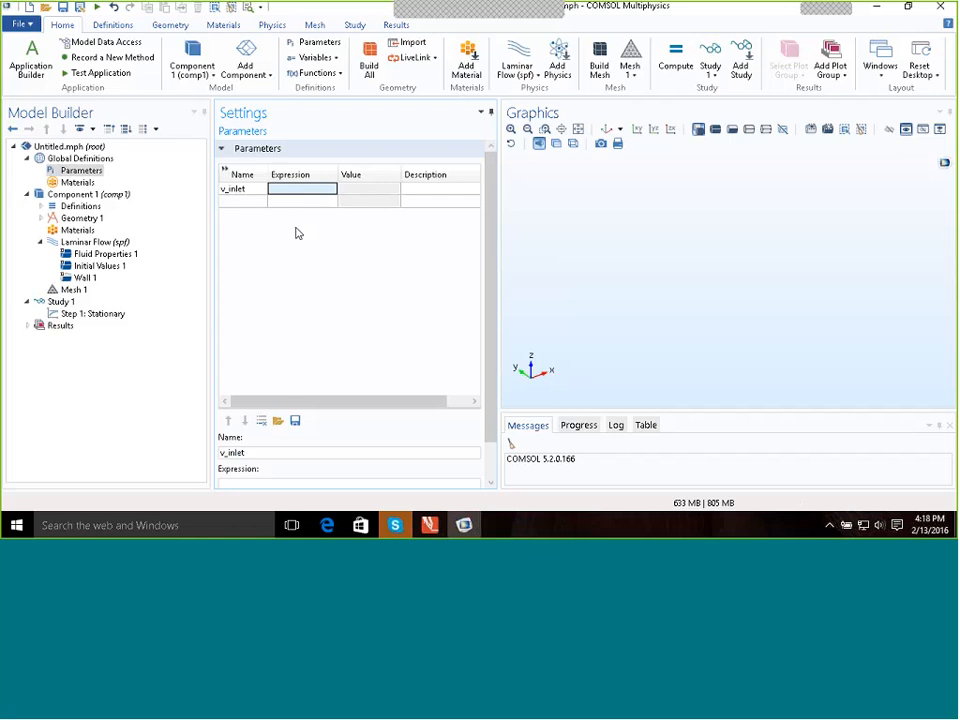
{"action": "type", "text": "0"}
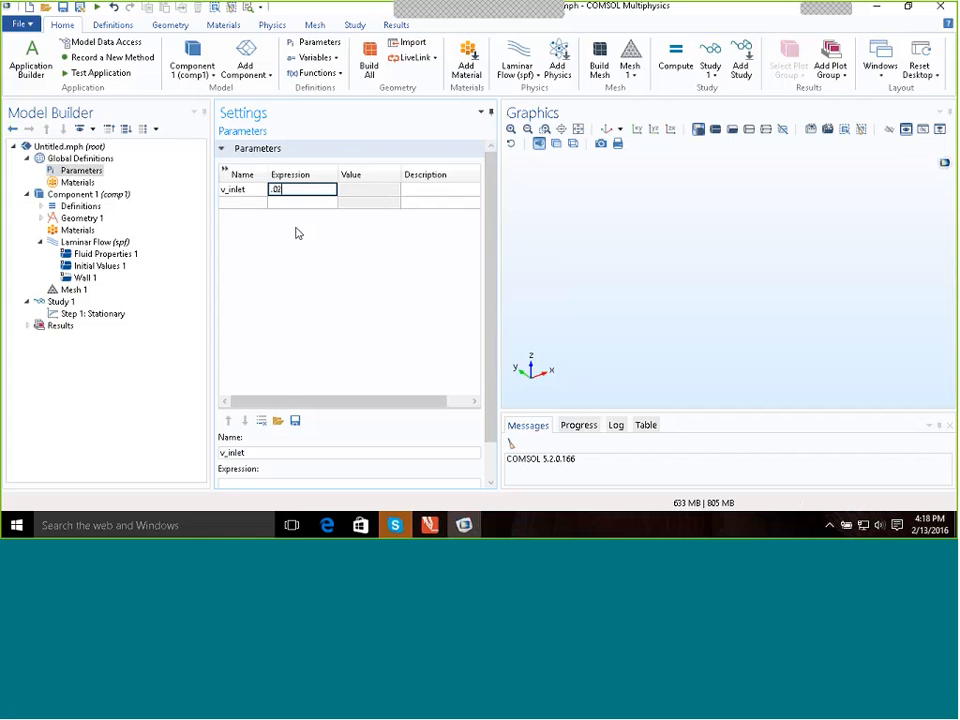
{"action": "type", "text": "2"}
{"action": "type", "text": "[m/s]"}
{"action": "left_click", "coordinate": [251, 192]}
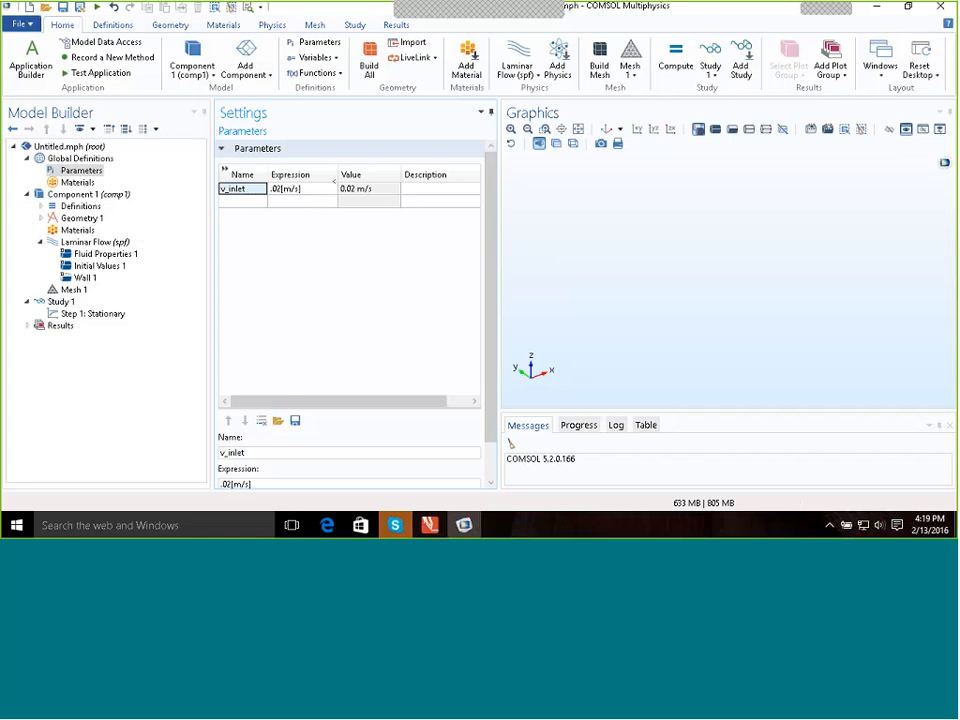
{"action": "left_click", "coordinate": [426, 196]}
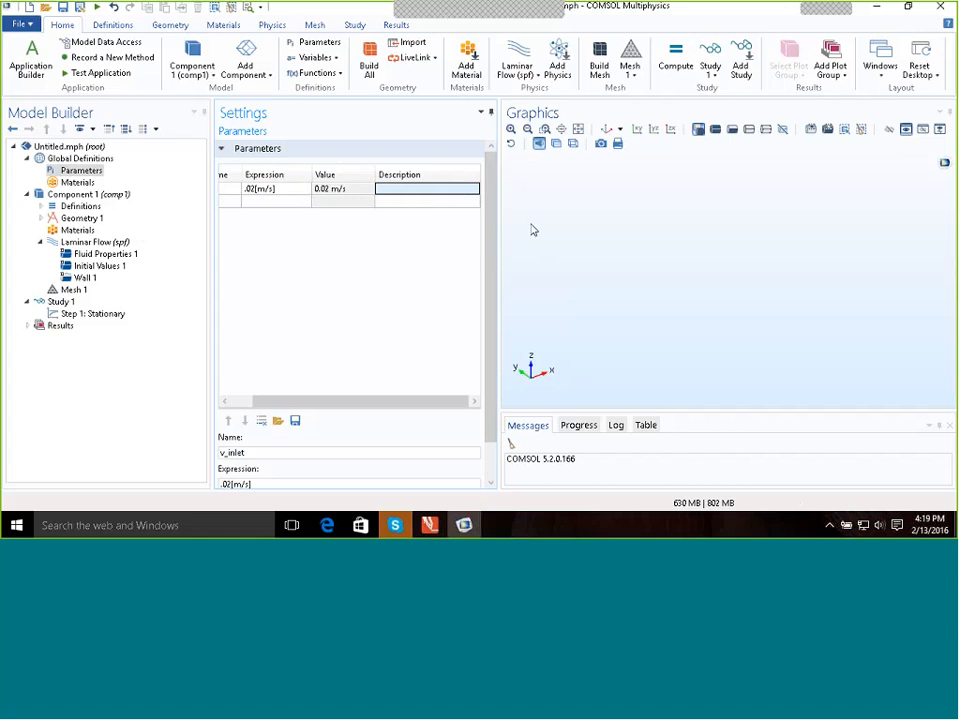
{"action": "type", "text": "In"}
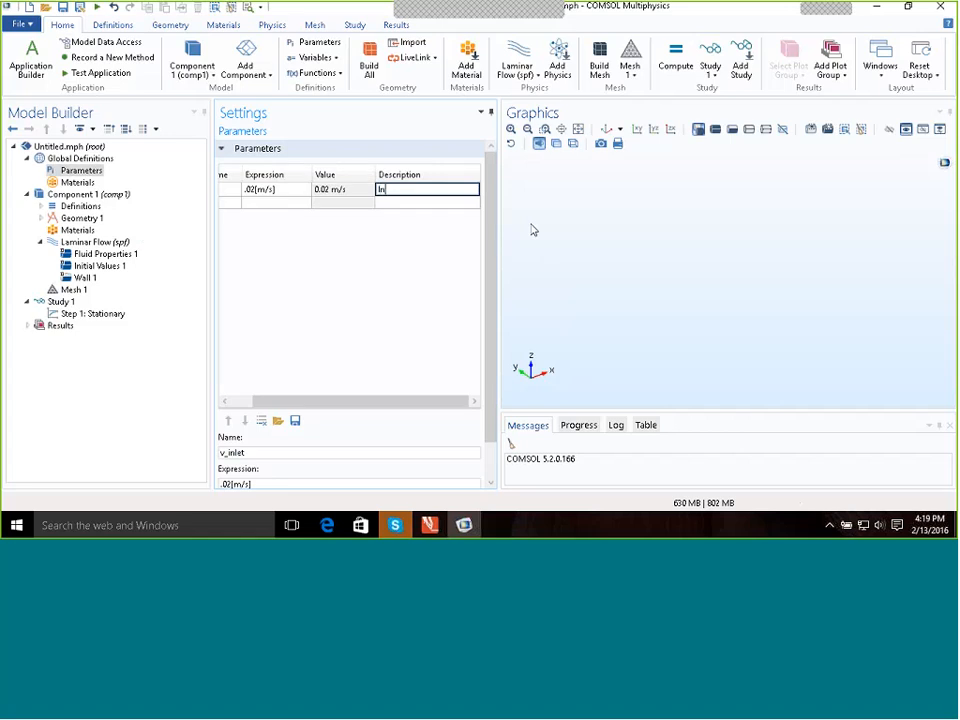
{"action": "type", "text": "iet velocity"}
Step: Add a second global parameter named length_ with the expression .1[m]
{"action": "left_click", "coordinate": [224, 203]}
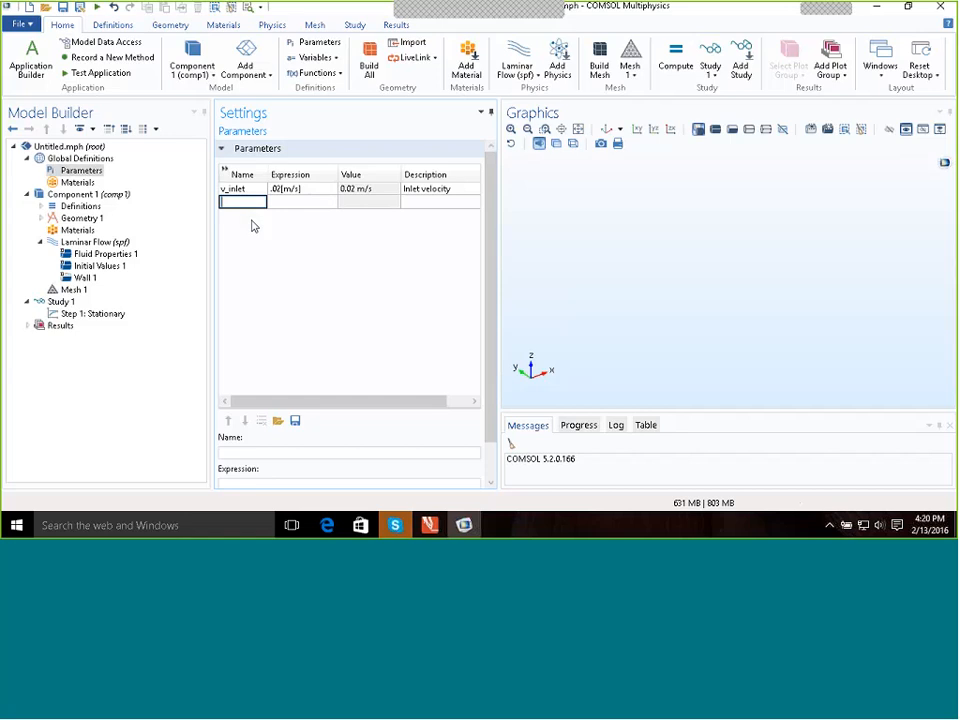
{"action": "type", "text": "length"}
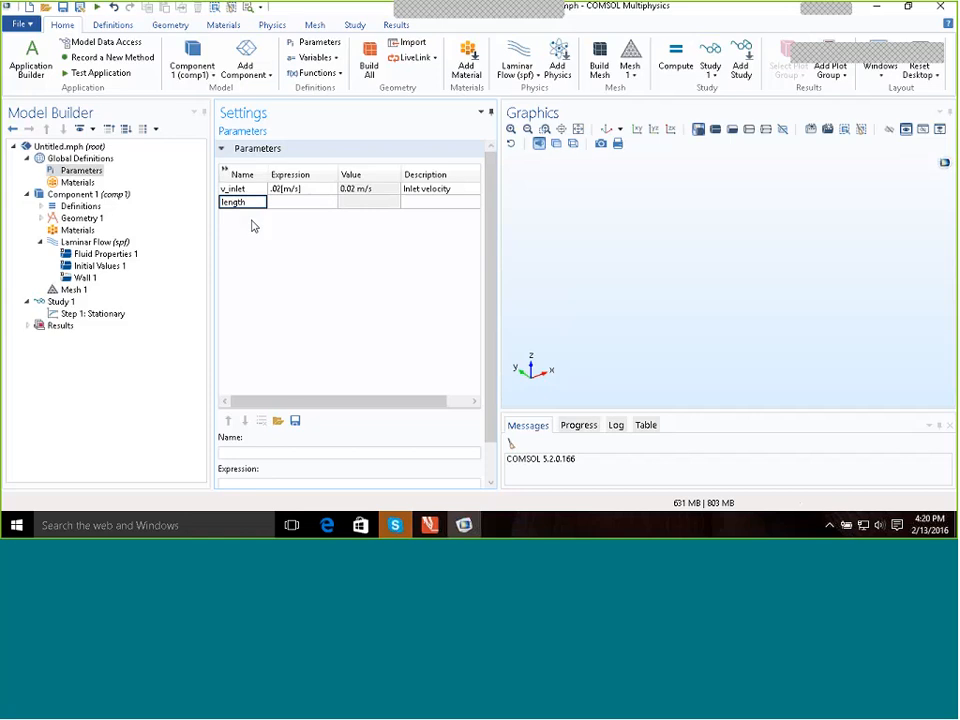
{"action": "type", "text": "_"}
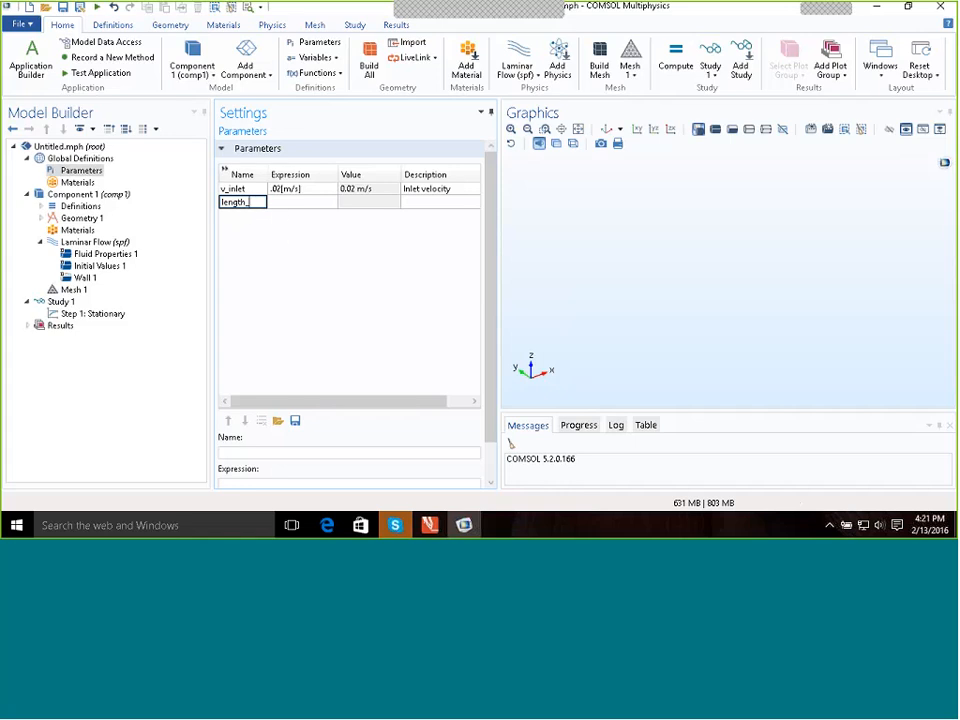
{"action": "left_click", "coordinate": [295, 202]}
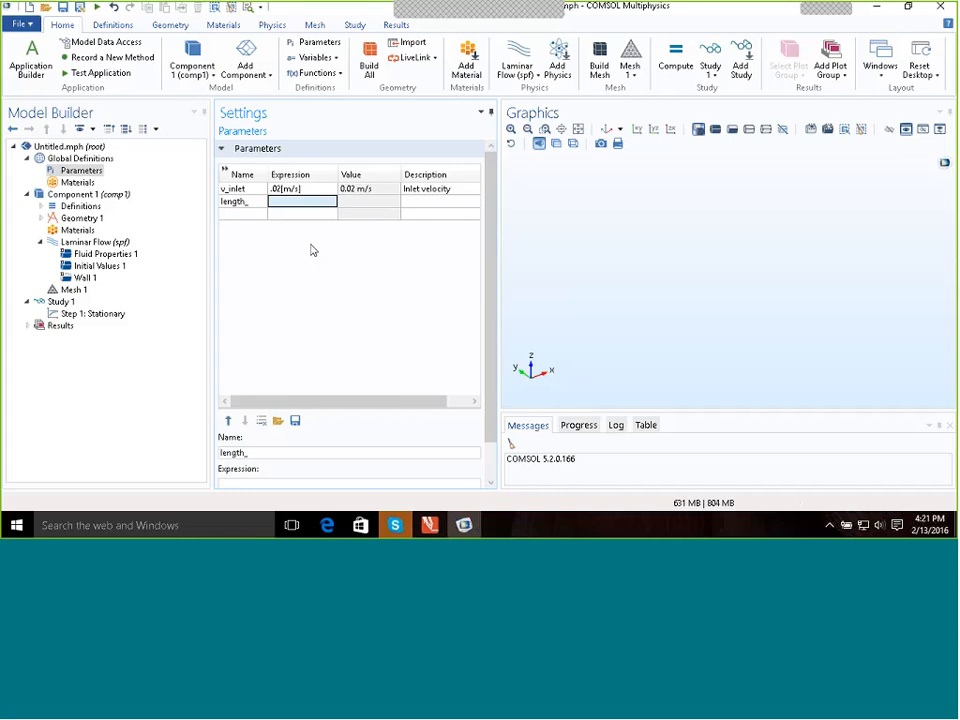
{"action": "type", "text": ".1"}
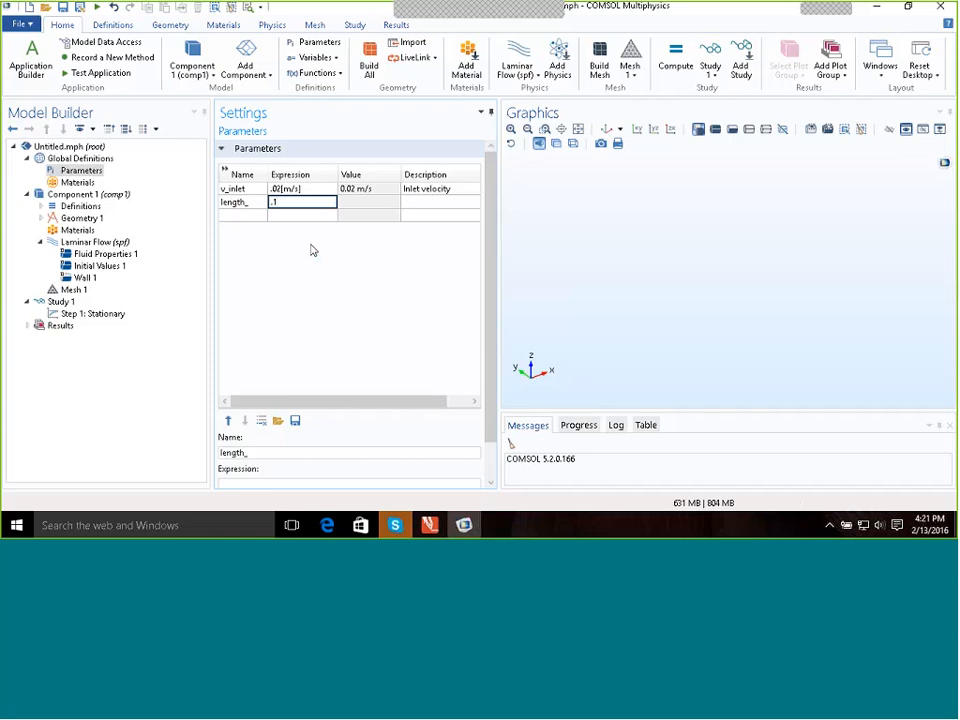
{"action": "type", "text": "[m]"}
{"action": "left_click", "coordinate": [230, 204]}
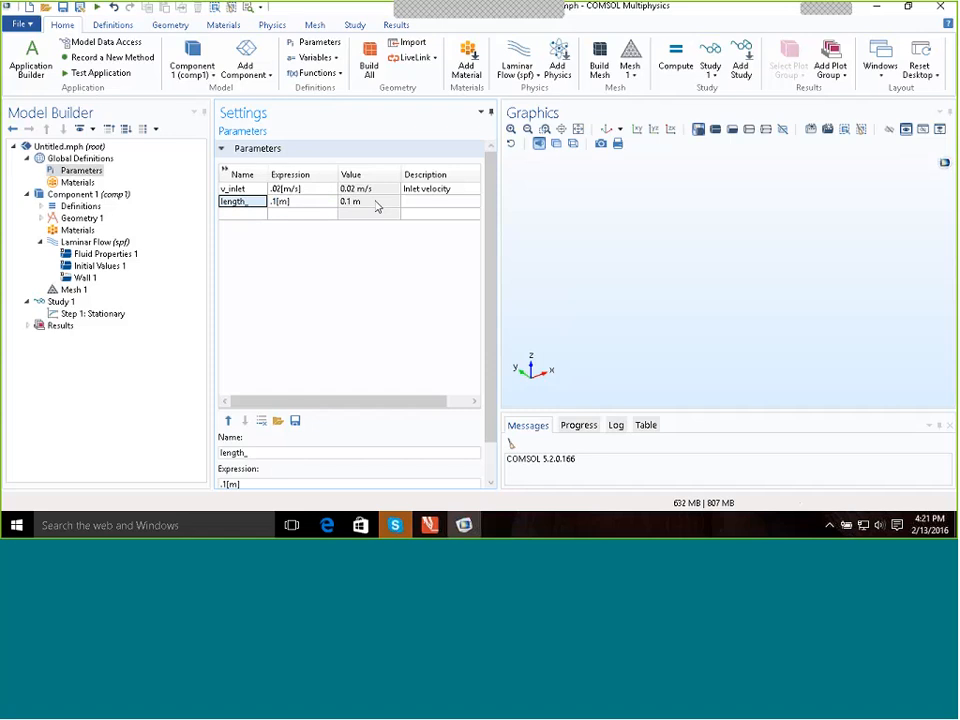
Step: Add a third global parameter named radius_ with the expression .005[m]
{"action": "left_click", "coordinate": [251, 214]}
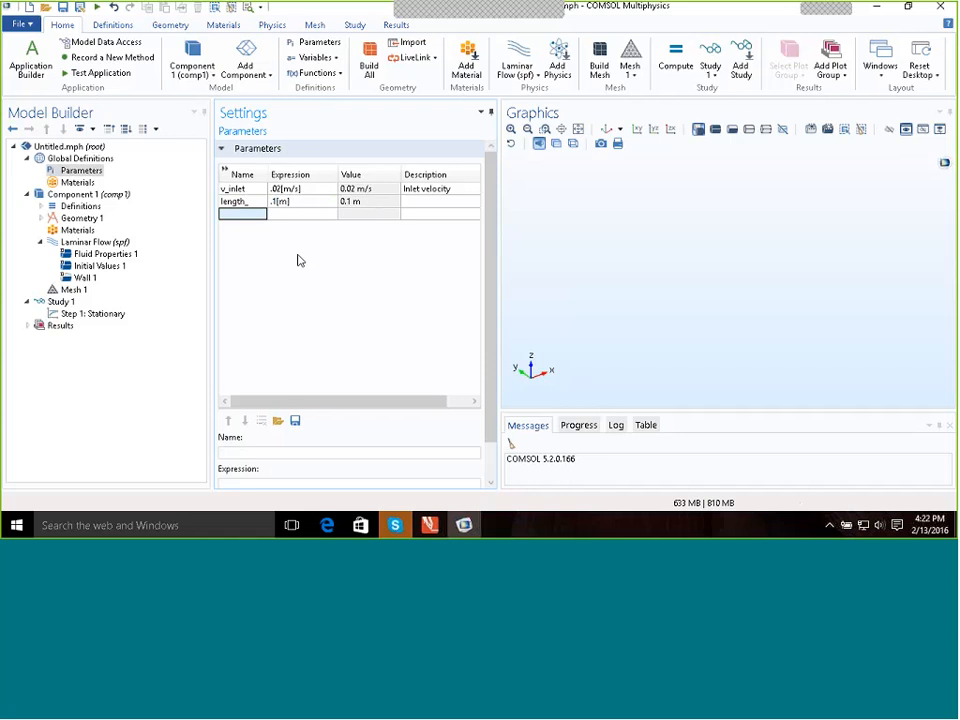
{"action": "type", "text": "r"}
{"action": "type", "text": "ad"}
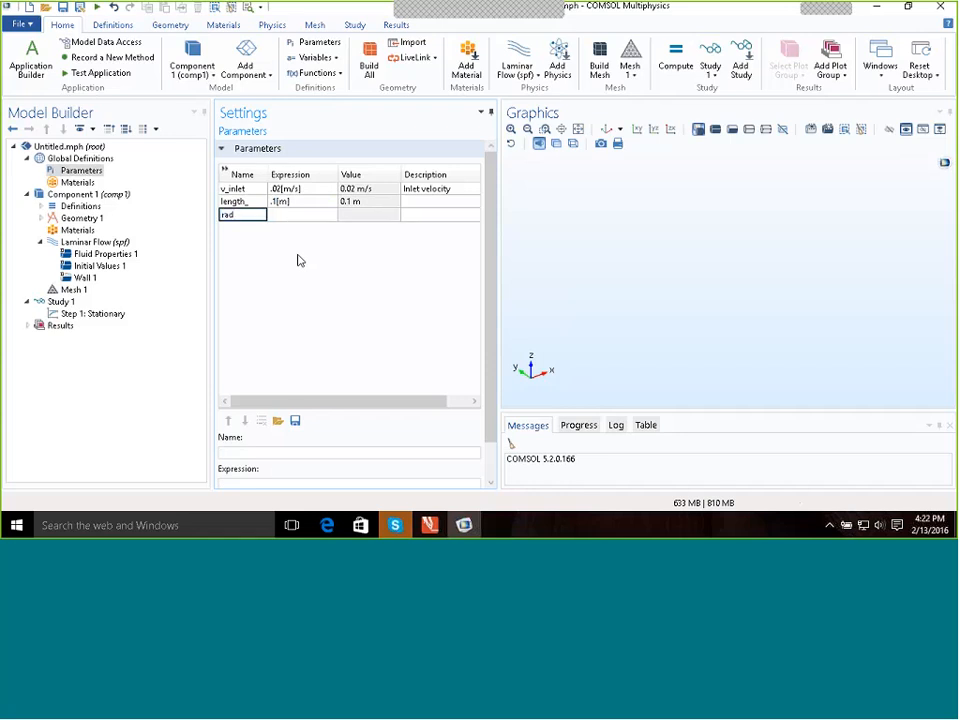
{"action": "type", "text": "ius_"}
{"action": "left_click", "coordinate": [283, 216]}
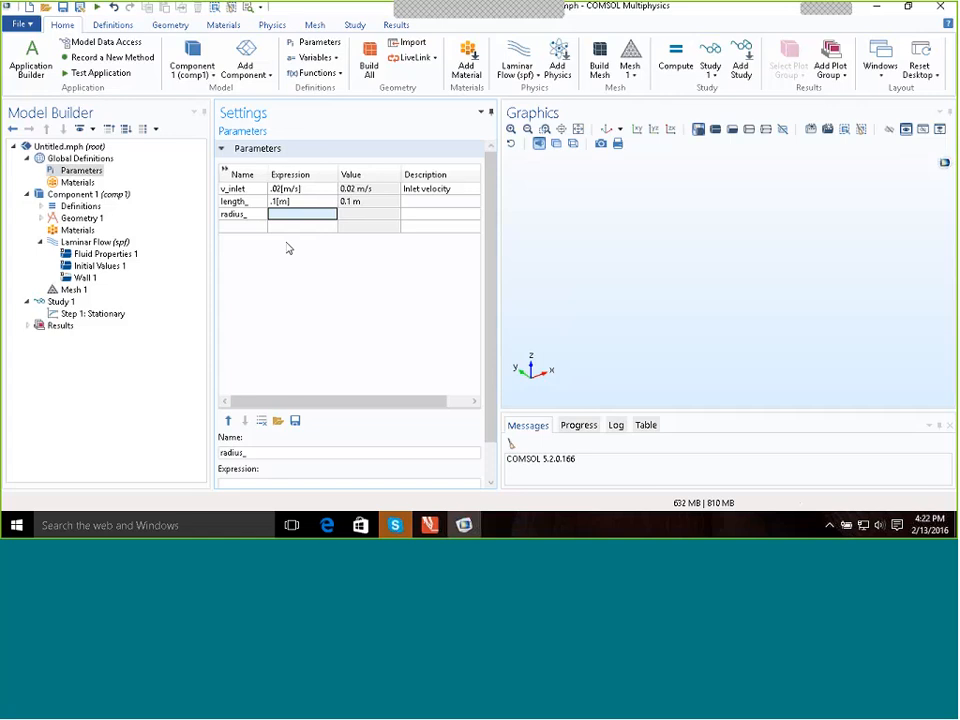
{"action": "type", "text": ".005"}
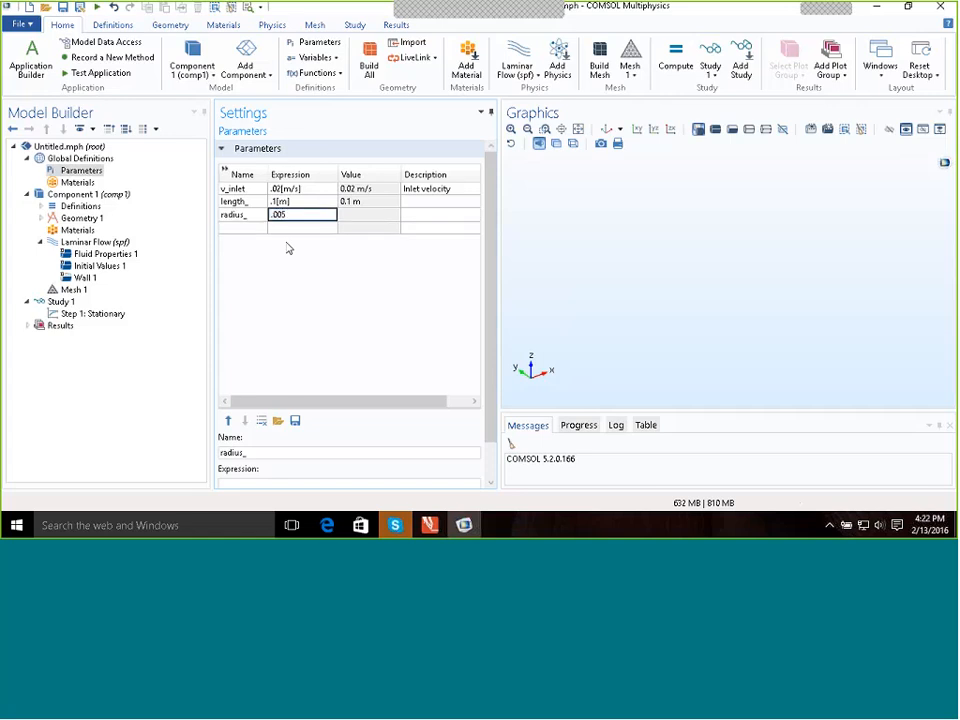
{"action": "type", "text": "[m]"}
Step: Add a global parameter named test_1 that is calculated as length_*radius_
{"action": "left_click", "coordinate": [249, 230]}
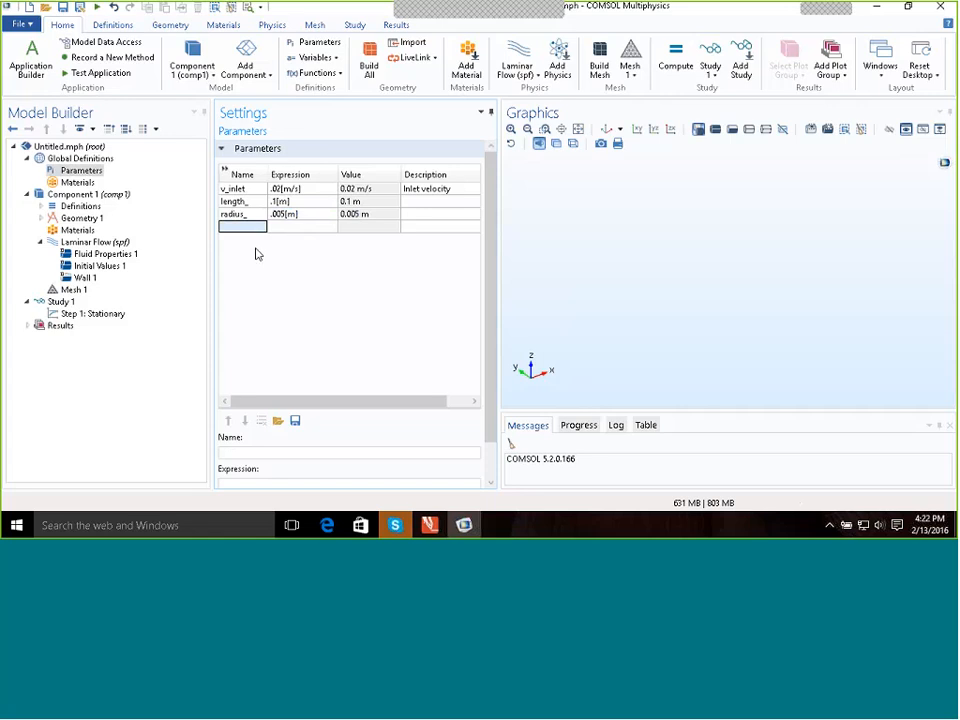
{"action": "type", "text": "teste"}
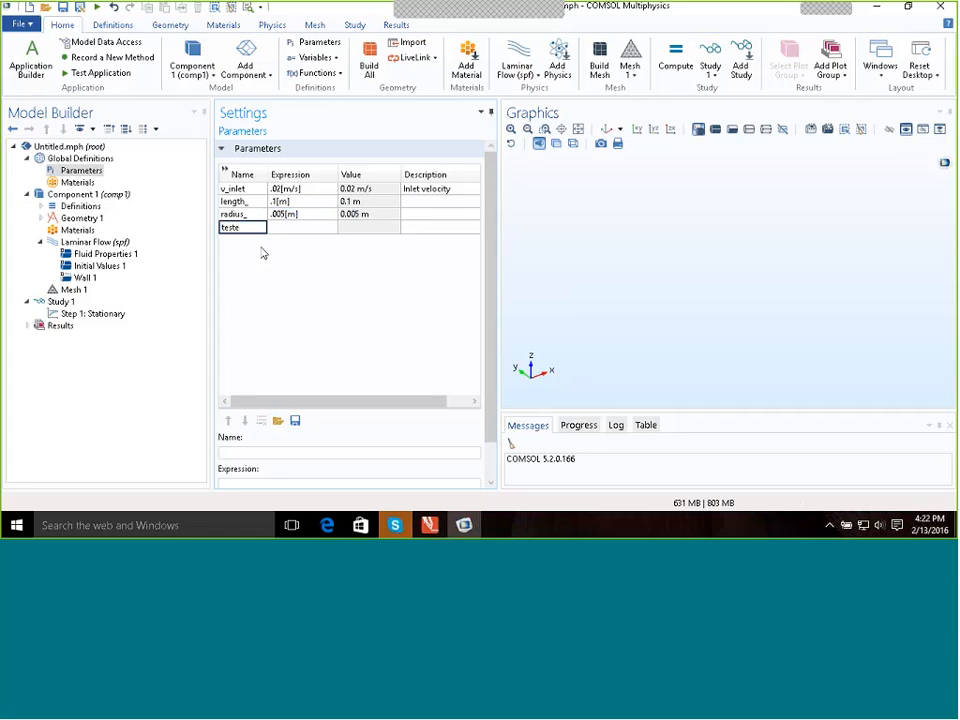
{"action": "key", "text": "BackSpace"}
{"action": "type", "text": "_1"}
{"action": "left_click", "coordinate": [287, 229]}
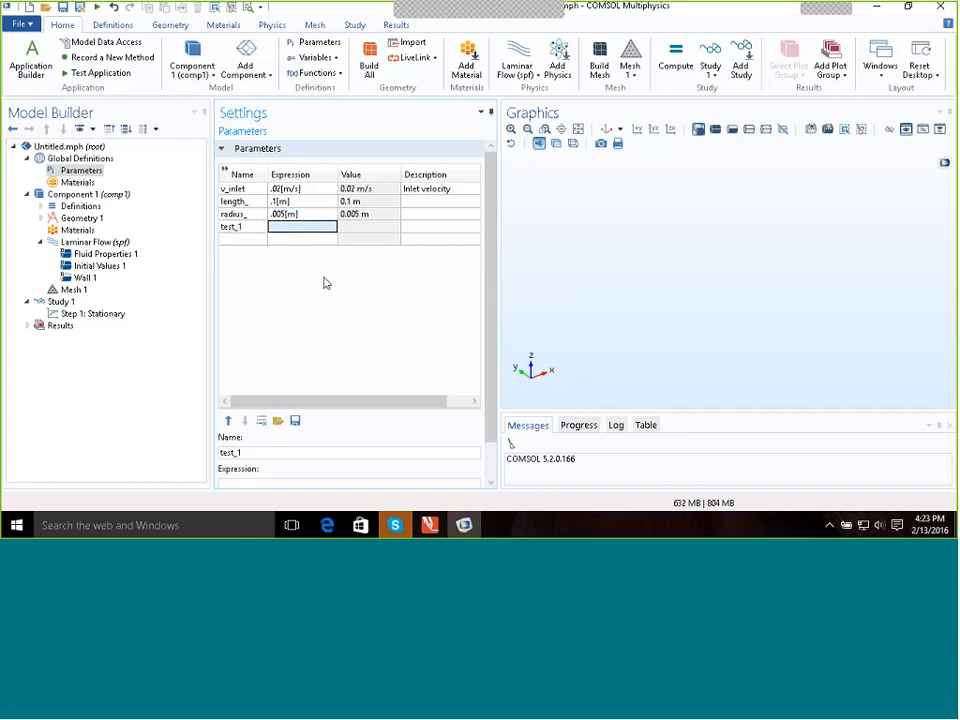
{"action": "type", "text": "lengh"}
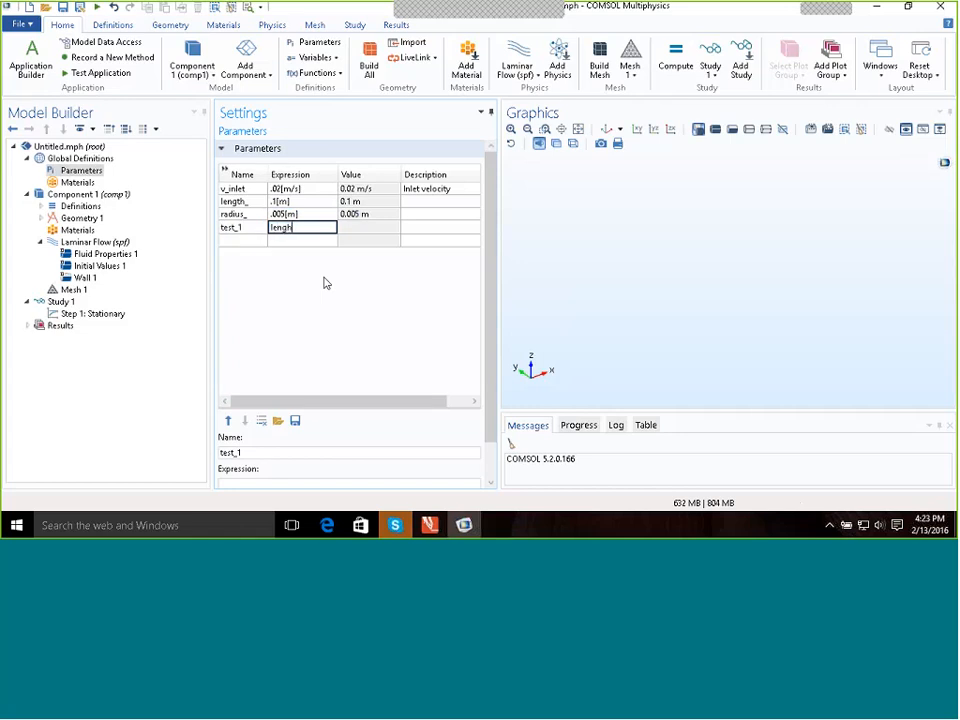
{"action": "key", "text": "BackSpace"}
{"action": "type", "text": "th_*radius_"}
{"action": "left_click", "coordinate": [236, 228]}
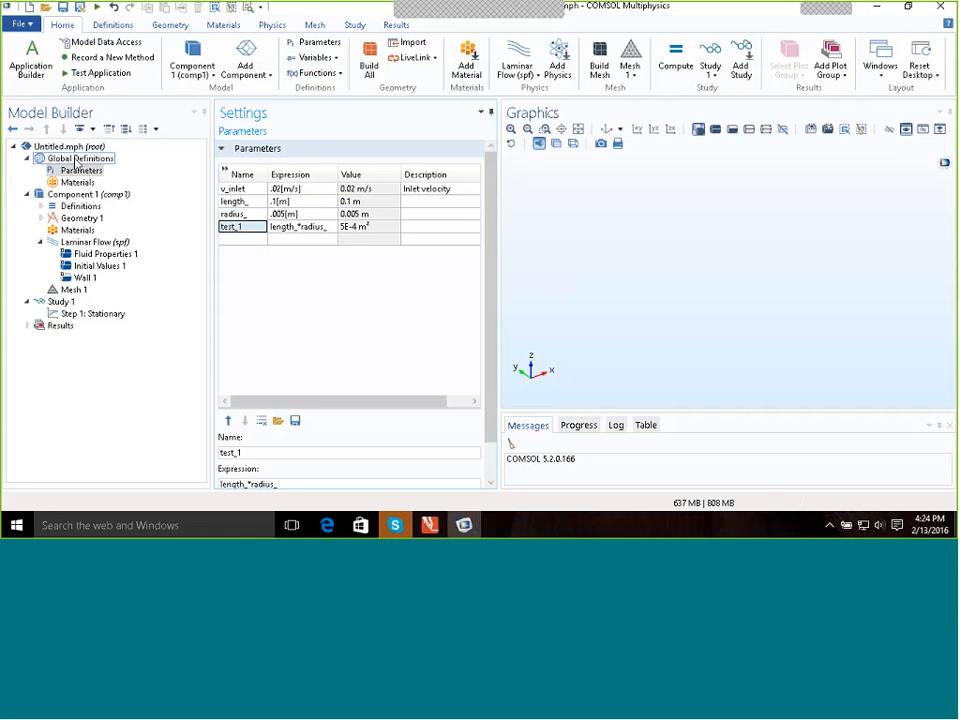
Step: Add a Variables node to the model's global definitions
{"action": "left_click", "coordinate": [77, 162]}
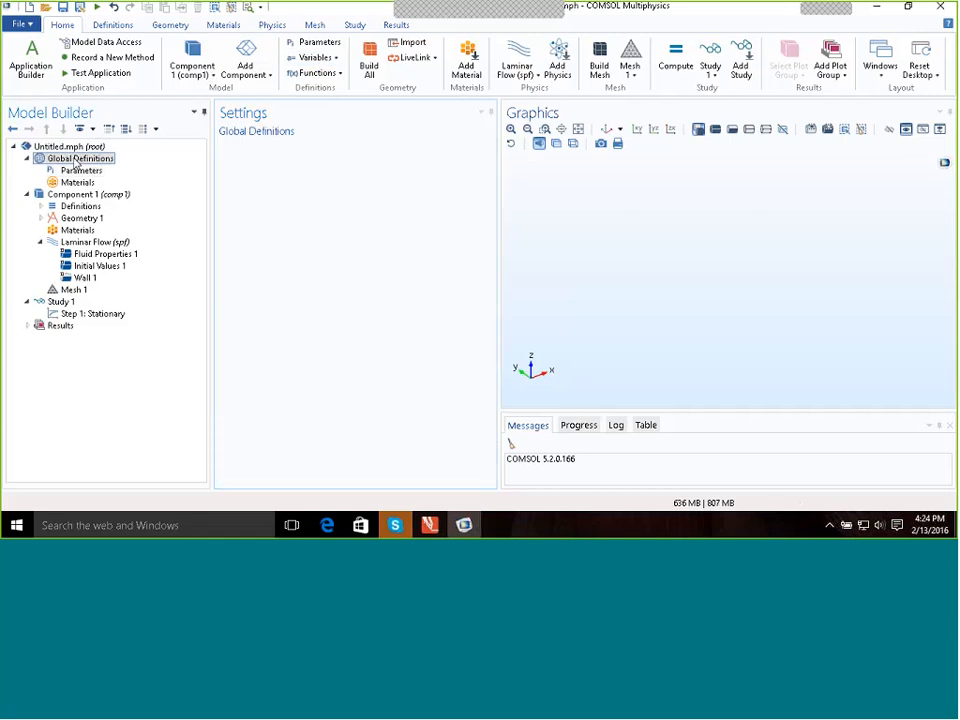
{"action": "right_click", "coordinate": [77, 162]}
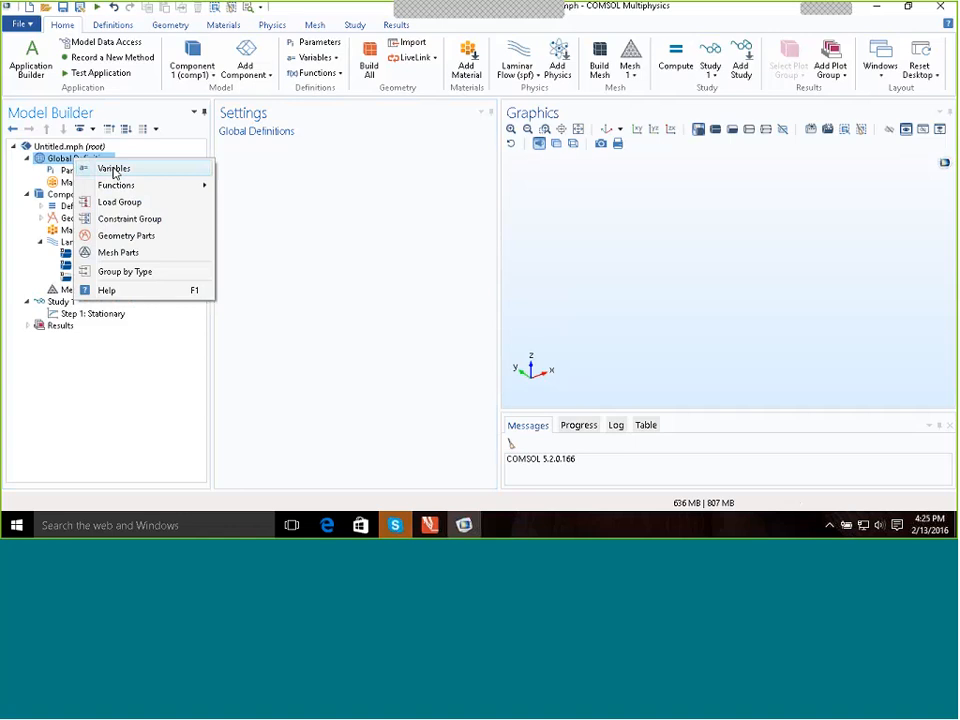
{"action": "key", "text": "Escape"}
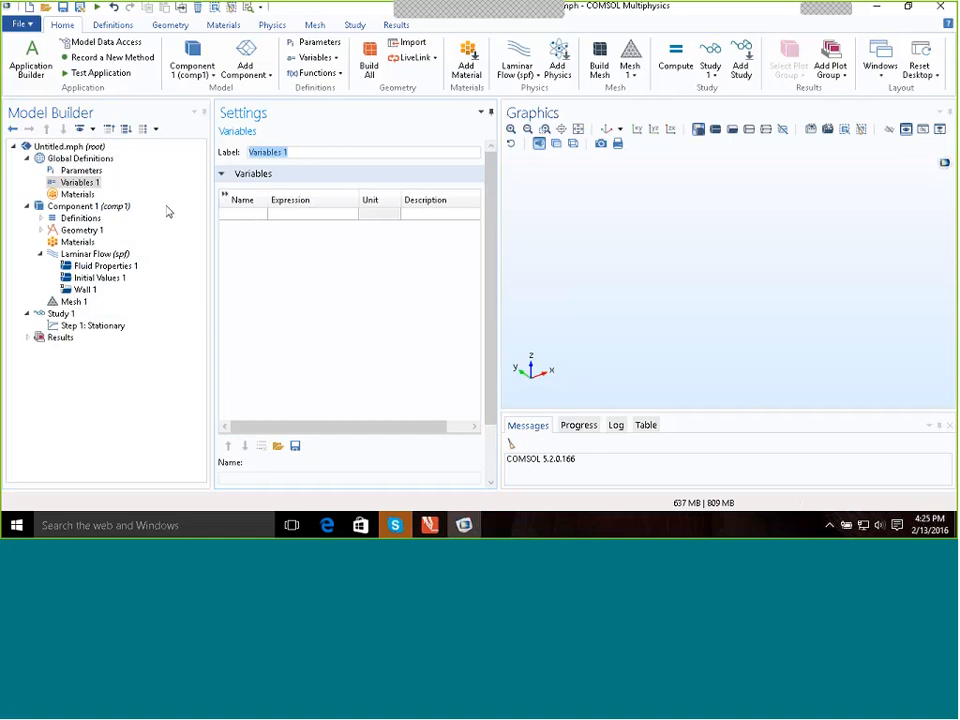
Step: Define the global variable test_2 with the expression x*y^2
{"action": "left_click", "coordinate": [246, 214]}
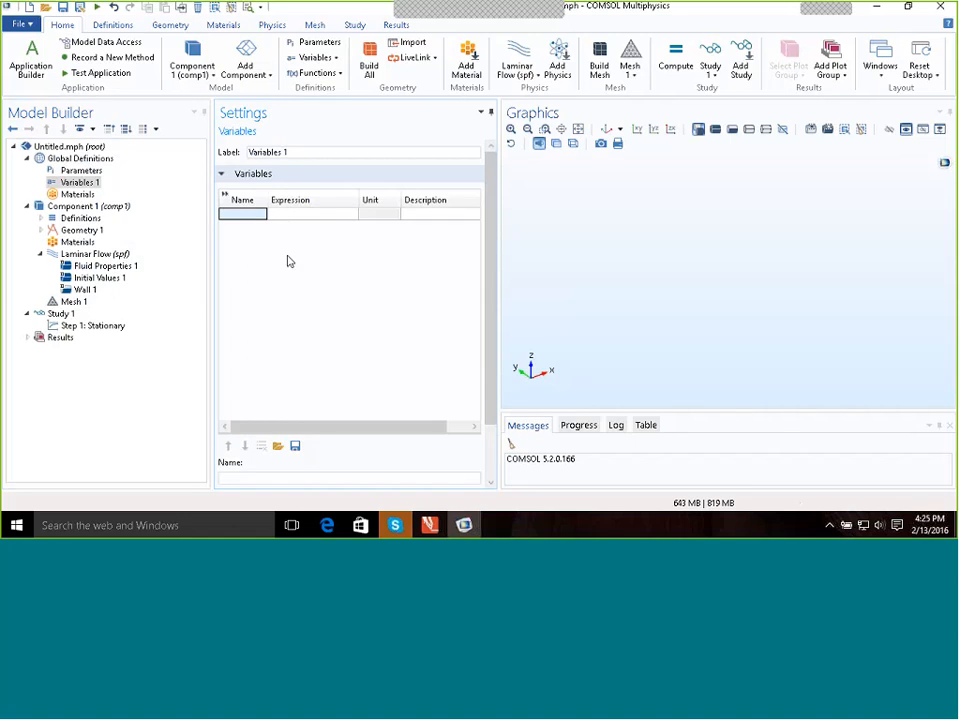
{"action": "type", "text": "te"}
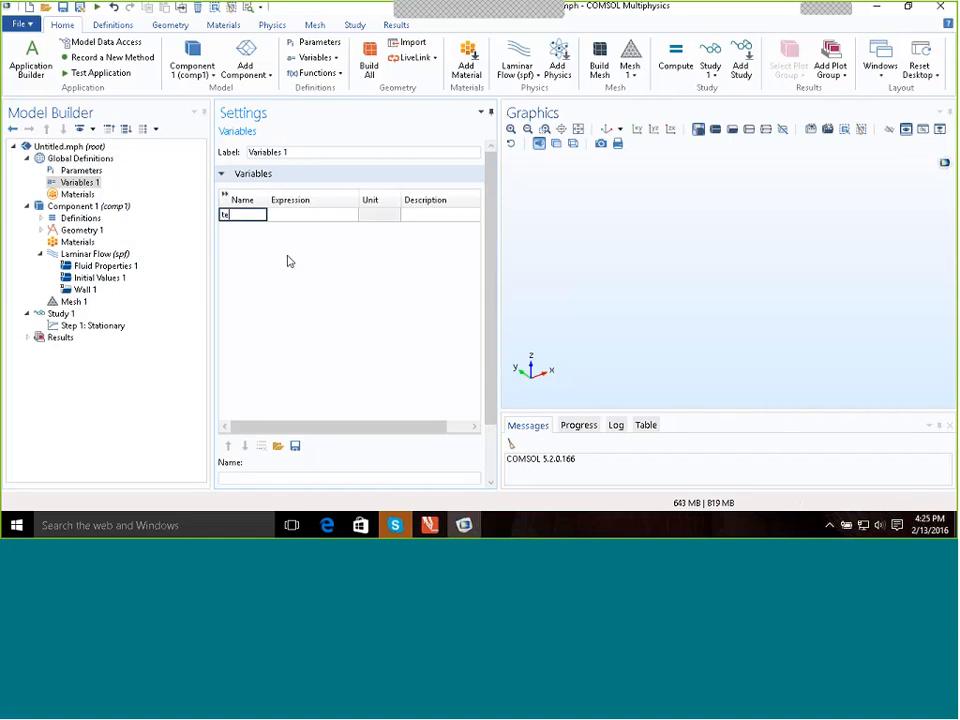
{"action": "type", "text": "st_2"}
{"action": "left_click", "coordinate": [294, 215]}
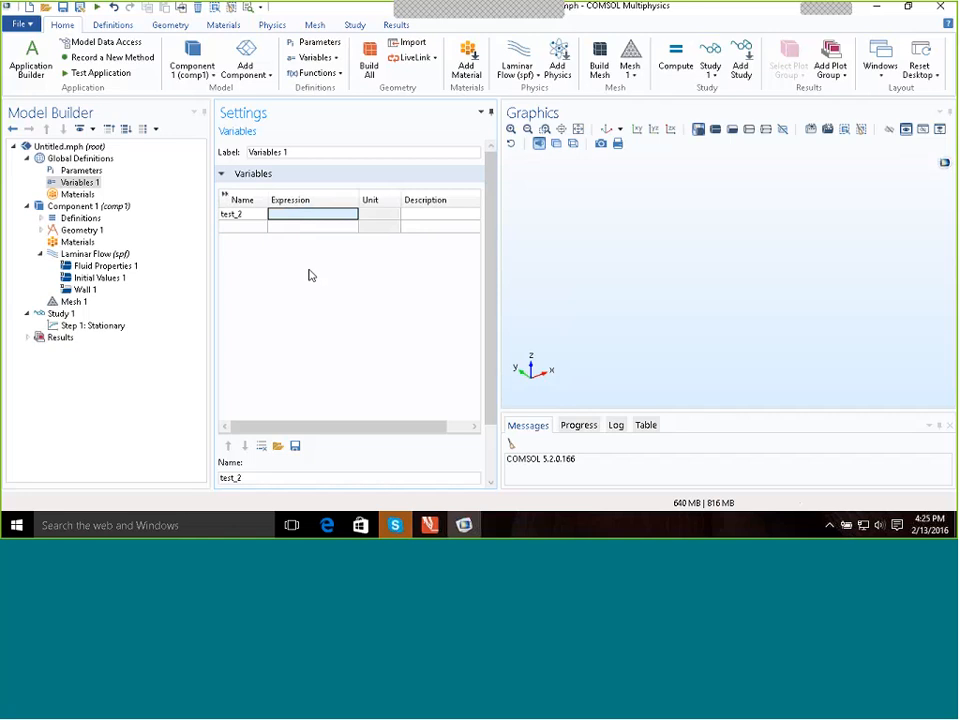
{"action": "type", "text": "x"}
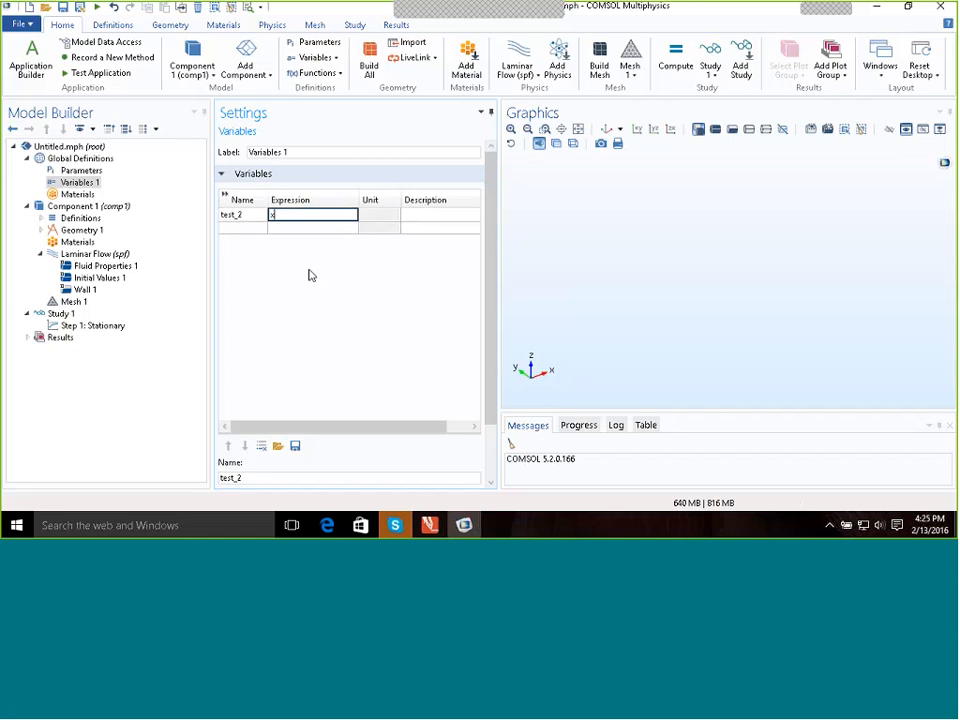
{"action": "type", "text": "*y"}
{"action": "type", "text": "^2"}
{"action": "left_click", "coordinate": [240, 218]}
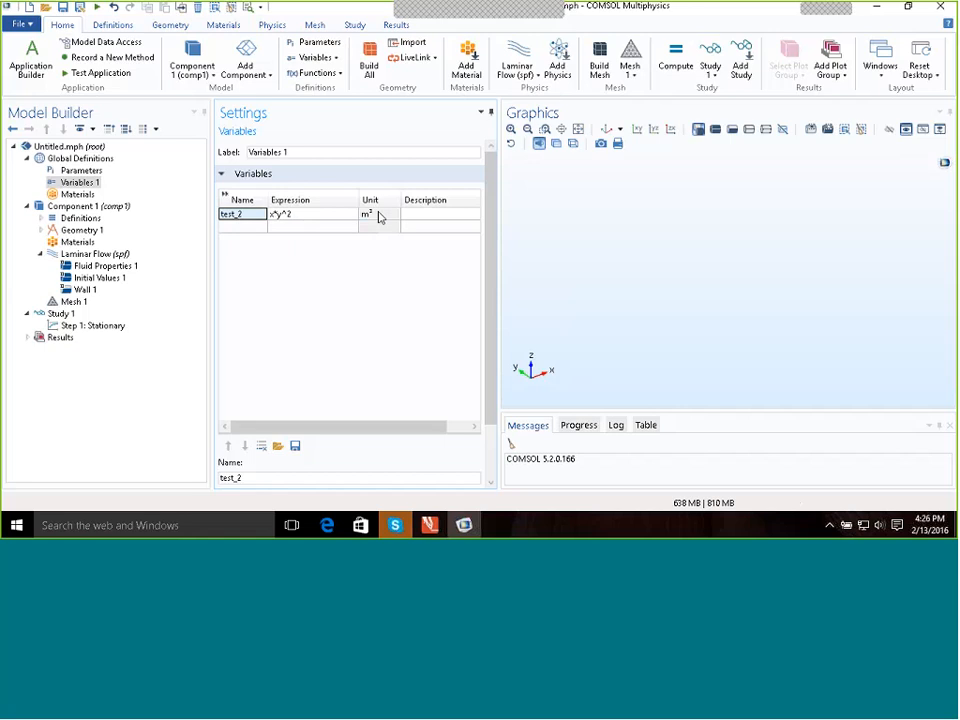
{"action": "left_click", "coordinate": [272, 217]}
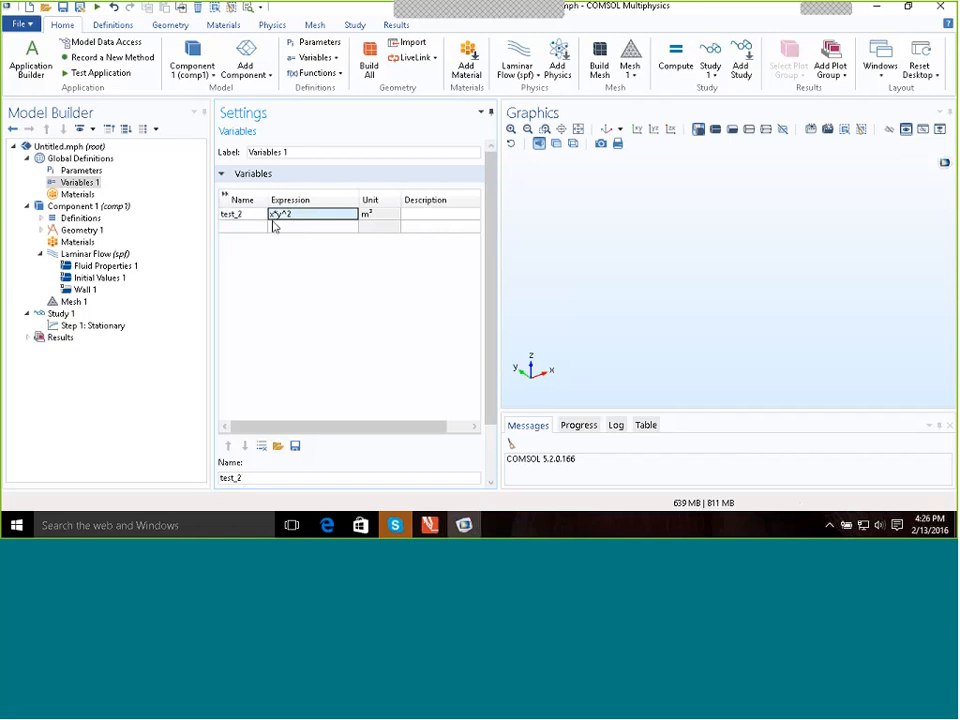
{"action": "left_click_drag", "start_coordinate": [270, 218], "coordinate": [306, 253]}
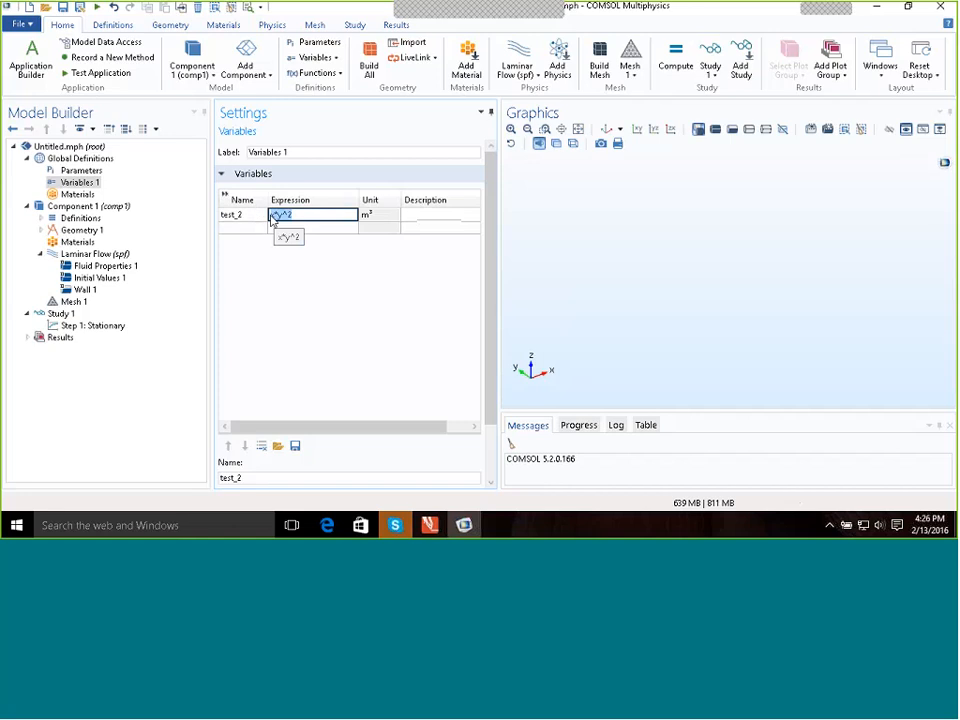
{"action": "left_click", "coordinate": [272, 217]}
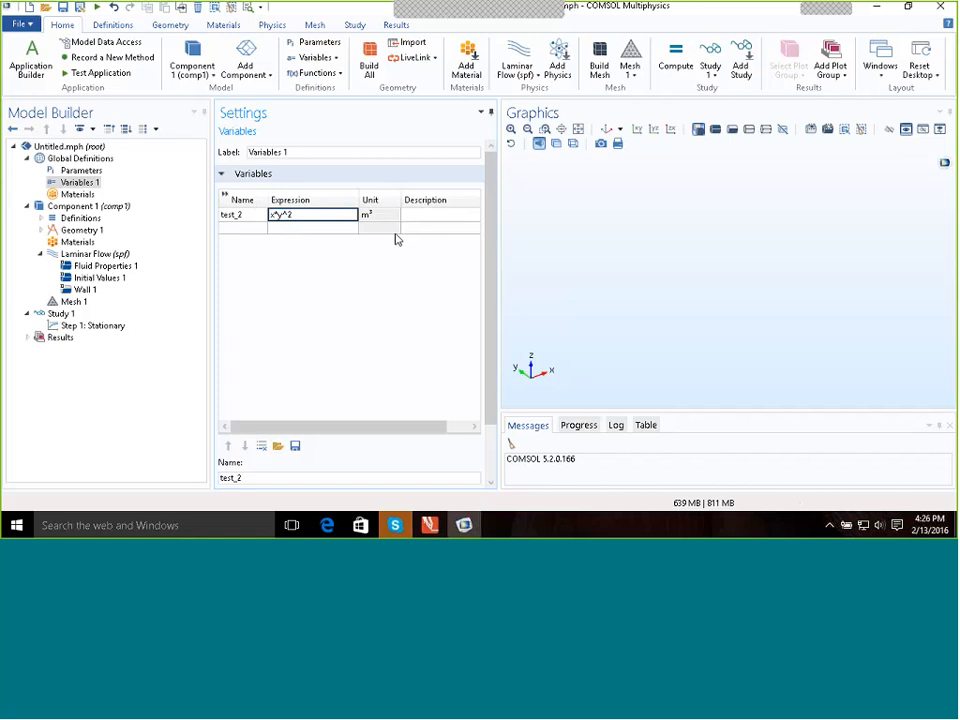
Step: Try multiplying the test_2 expression by the undefined variable abc, making it abc*x*y^2
{"action": "type", "text": "abc*"}
{"action": "left_click", "coordinate": [251, 219]}
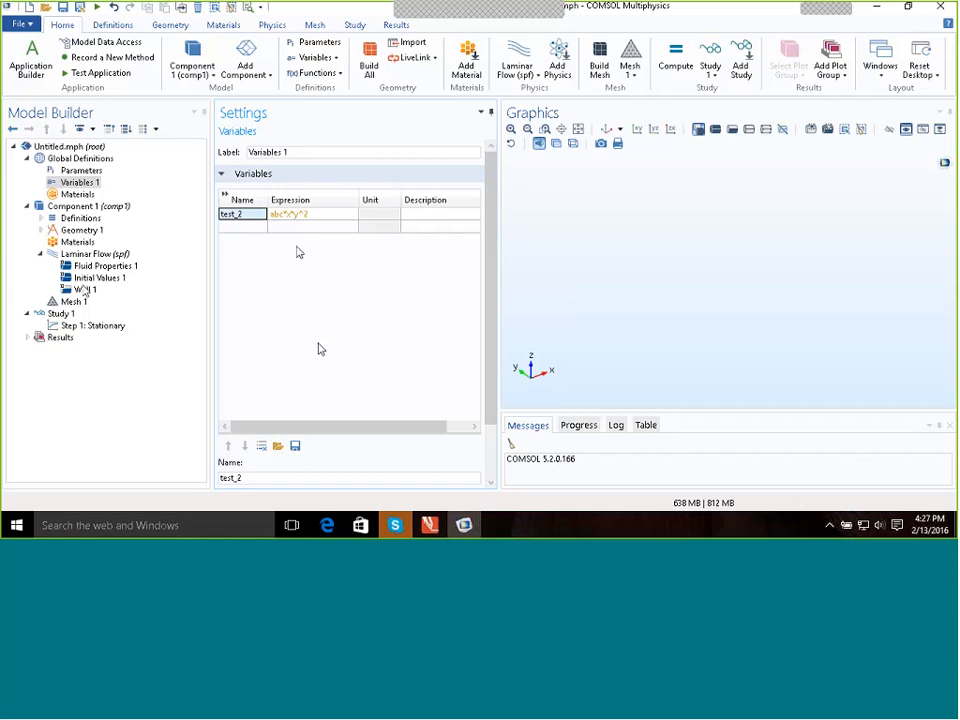
{"action": "mouse_move", "coordinate": [283, 219]}
Step: Remove the abc factor so that the test_2 expression is x*y^2
{"action": "left_click", "coordinate": [289, 216]}
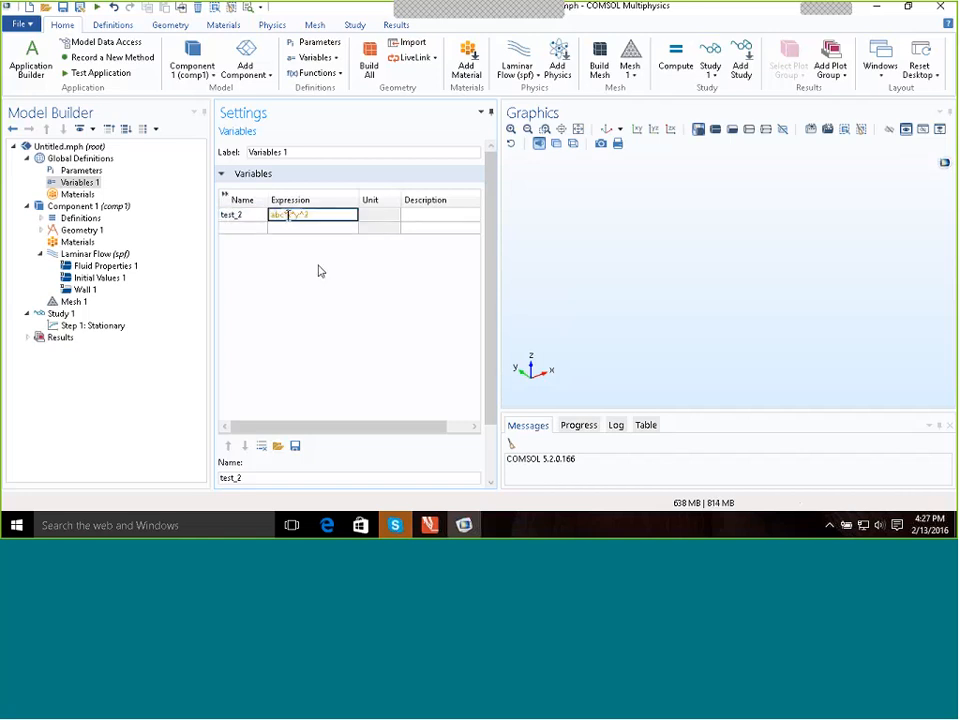
{"action": "key", "text": "BackSpace"}
{"action": "key", "text": "BackSpace"}
{"action": "key", "text": "BackSpace"}
{"action": "key", "text": "BackSpace"}
{"action": "left_click", "coordinate": [241, 216]}
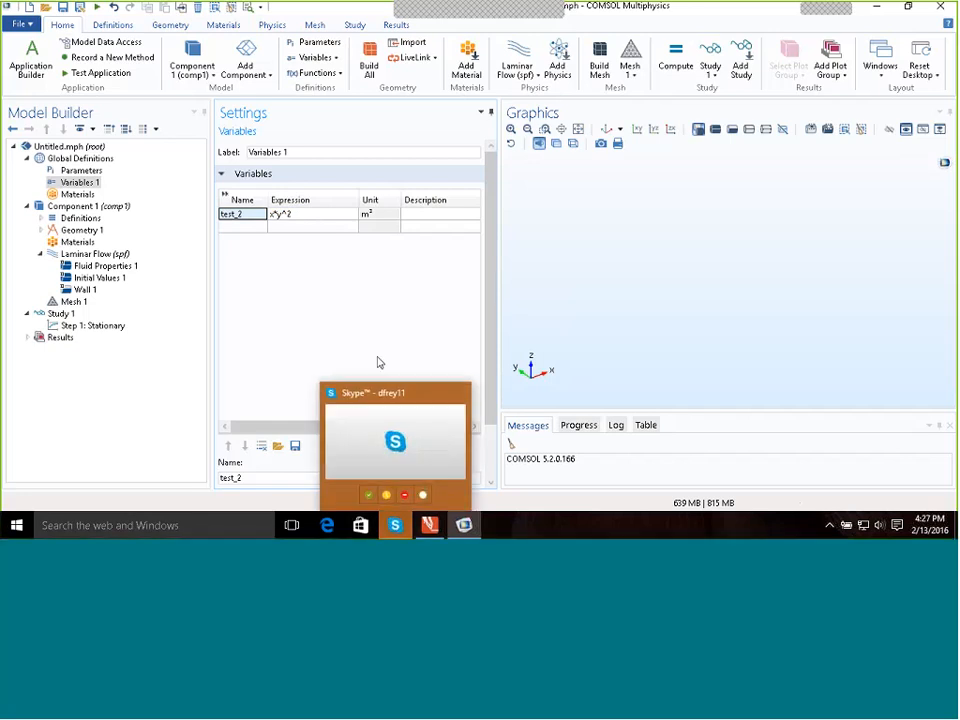
Step: Try the expression (x*y^2)) with unbalanced parentheses for the variable test_2
{"action": "key", "text": "Tab"}
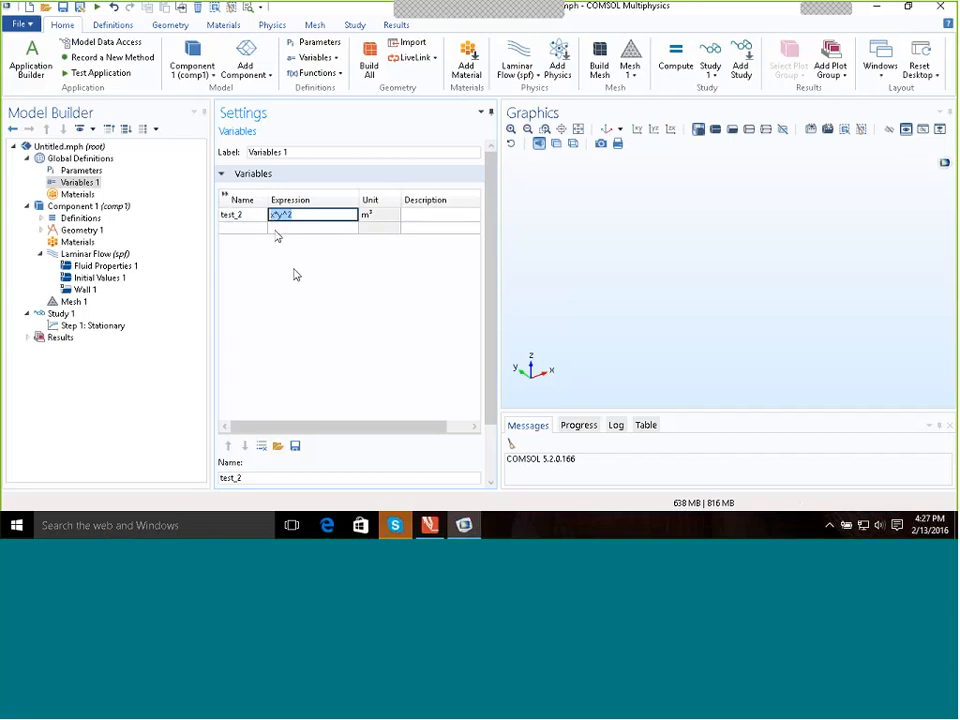
{"action": "key", "text": "End"}
{"action": "type", "text": "("}
{"action": "key", "text": "End"}
{"action": "type", "text": ")"}
{"action": "left_click", "coordinate": [233, 216]}
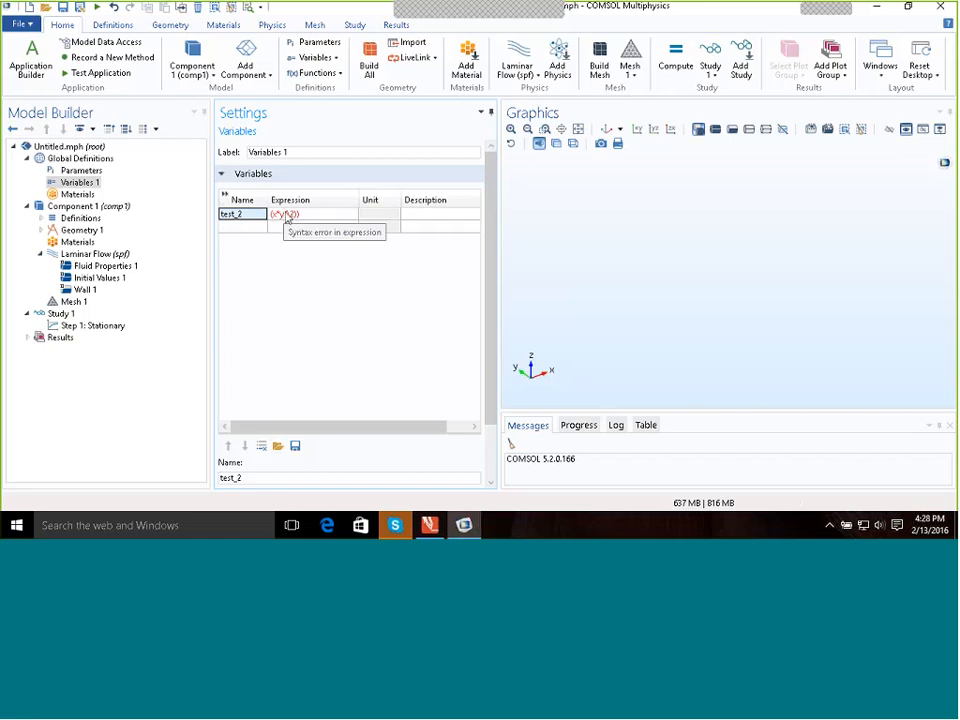
Step: Remove the parentheses from the test_2 expression, leaving x*y^2
{"action": "left_click", "coordinate": [285, 218]}
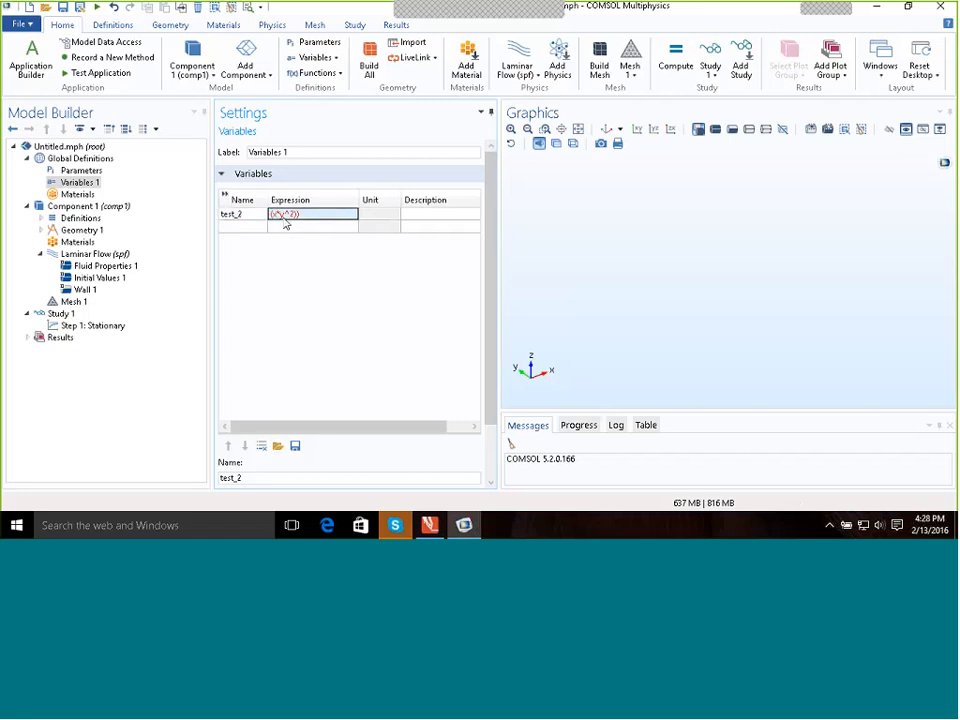
{"action": "left_click", "coordinate": [306, 216]}
{"action": "left_click", "coordinate": [312, 216]}
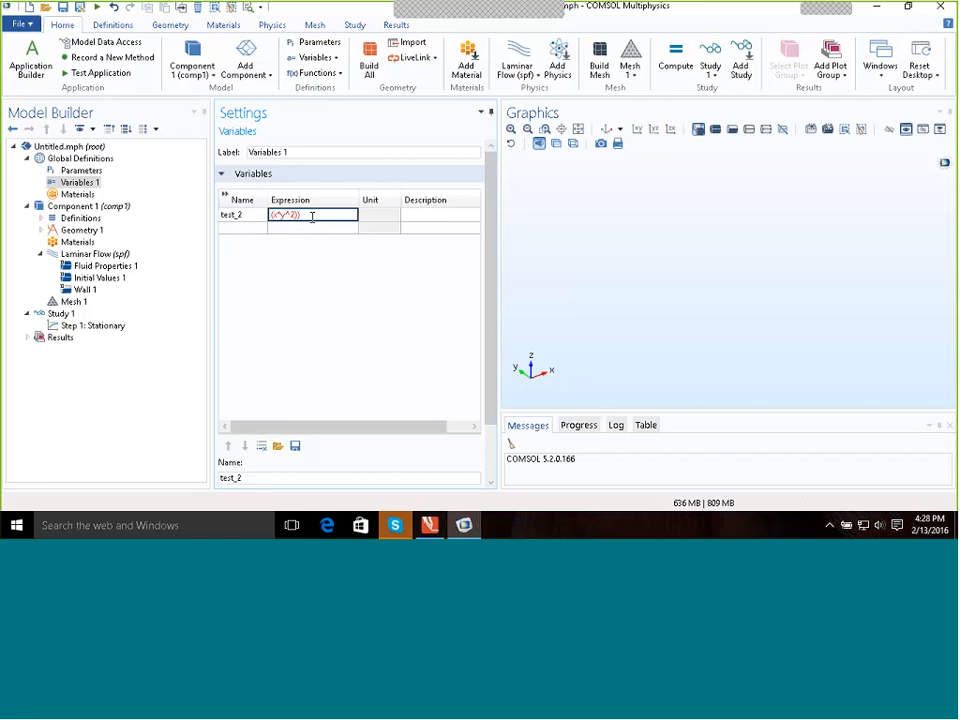
{"action": "key", "text": "BackSpace"}
{"action": "key", "text": "BackSpace"}
{"action": "left_click", "coordinate": [262, 253]}
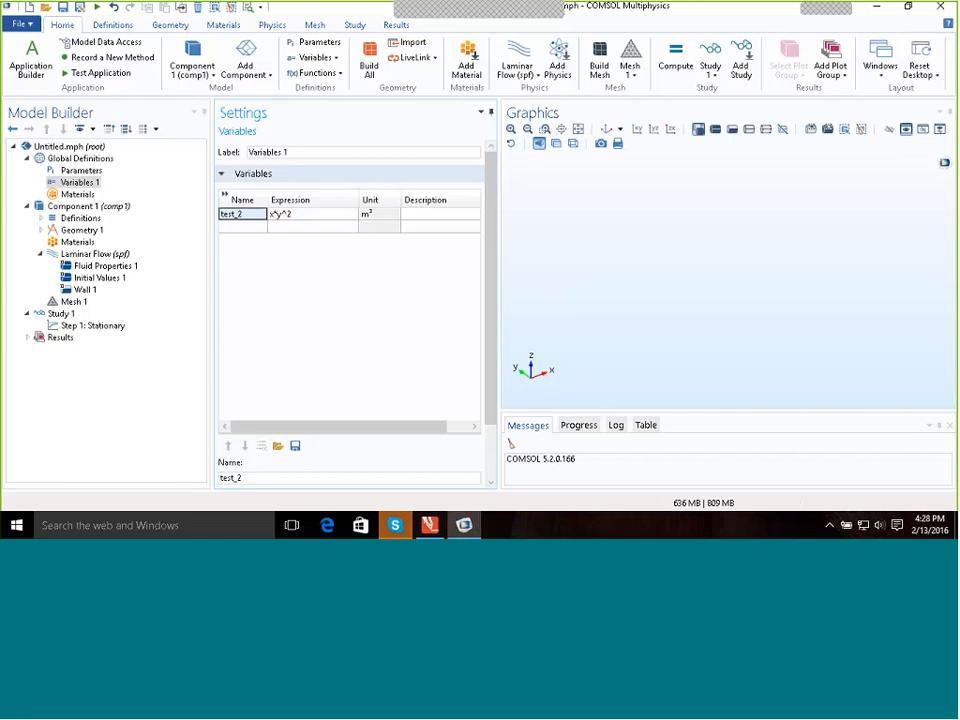
Step: Add a second global variable named test_3 with the expression test_2*5
{"action": "key", "text": "Down"}
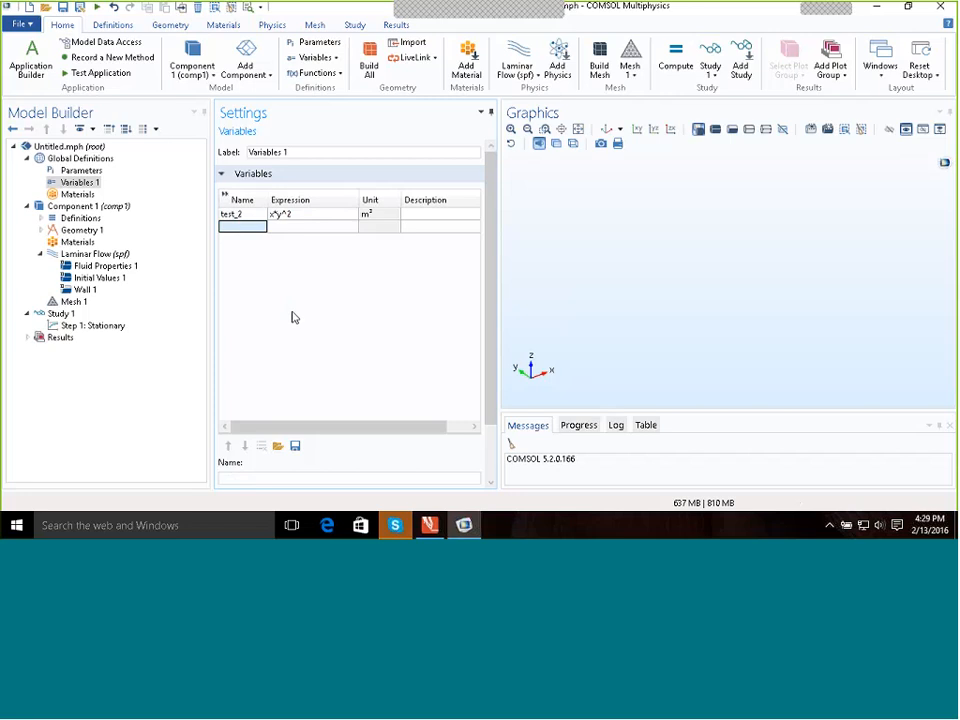
{"action": "type", "text": "test"}
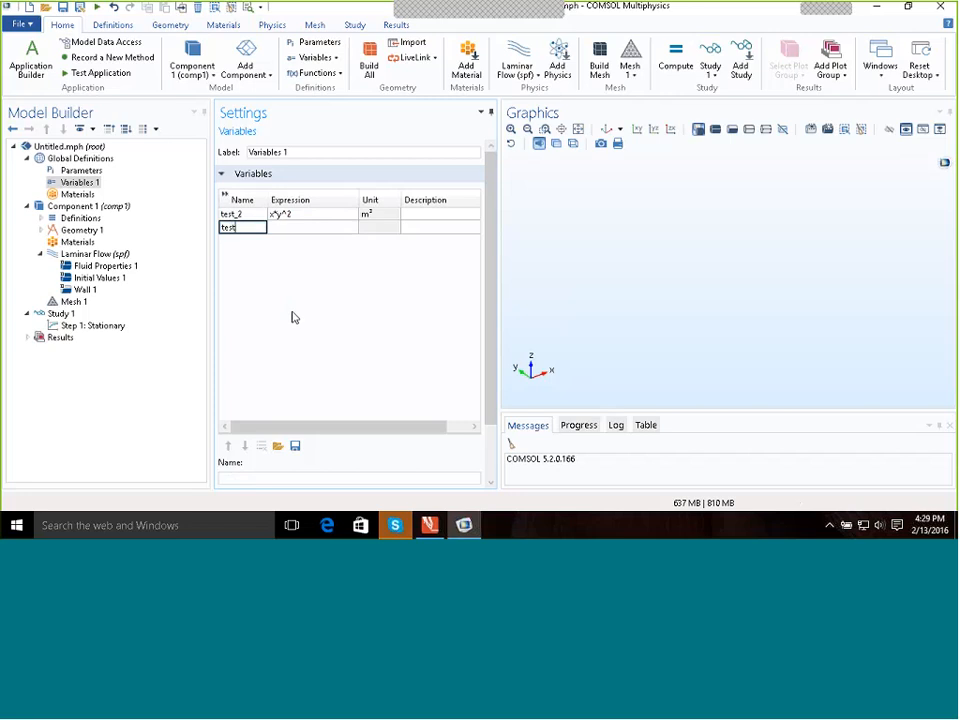
{"action": "type", "text": "_3"}
{"action": "key", "text": "Tab"}
{"action": "type", "text": "t"}
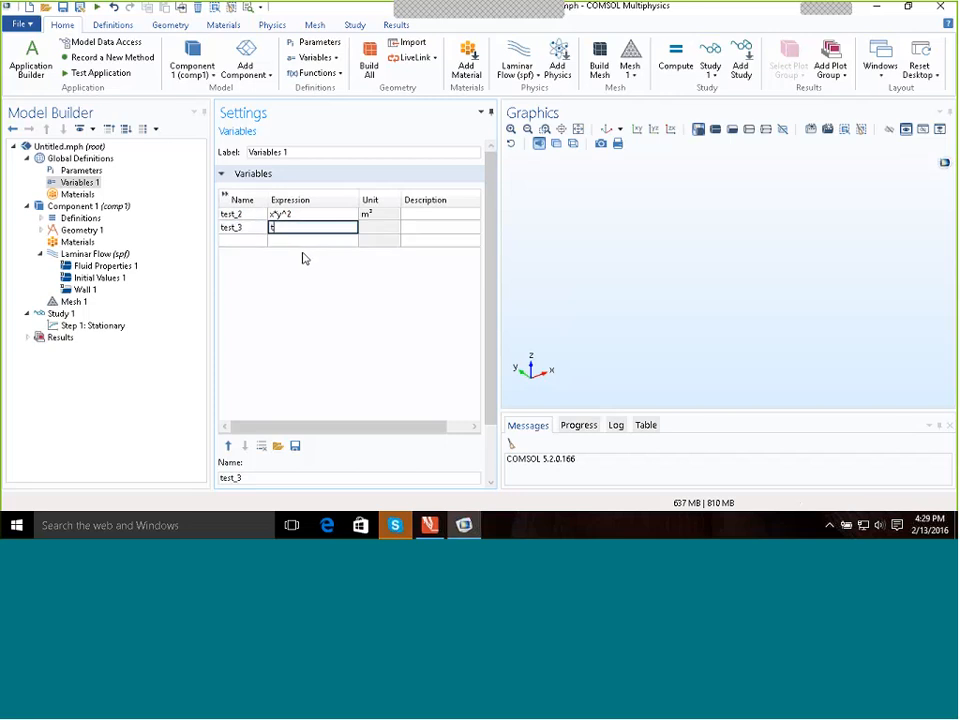
{"action": "type", "text": "est_2*"}
{"action": "type", "text": "5"}
{"action": "left_click", "coordinate": [249, 230]}
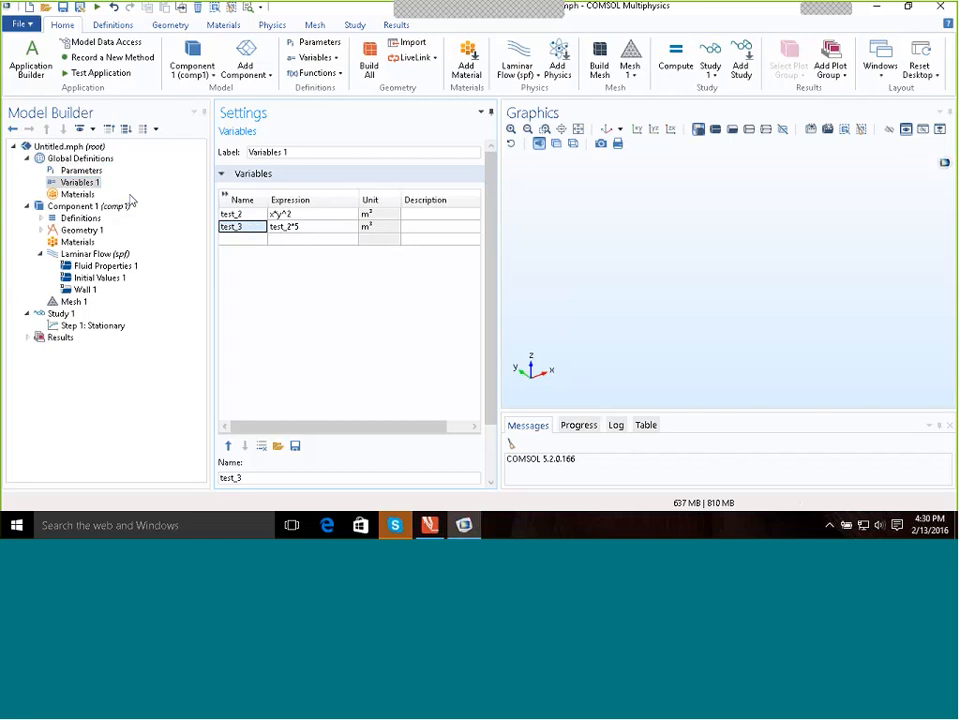
Step: Add an Analytic function to the model's global definitions
{"action": "left_click", "coordinate": [72, 160]}
{"action": "right_click", "coordinate": [72, 162]}
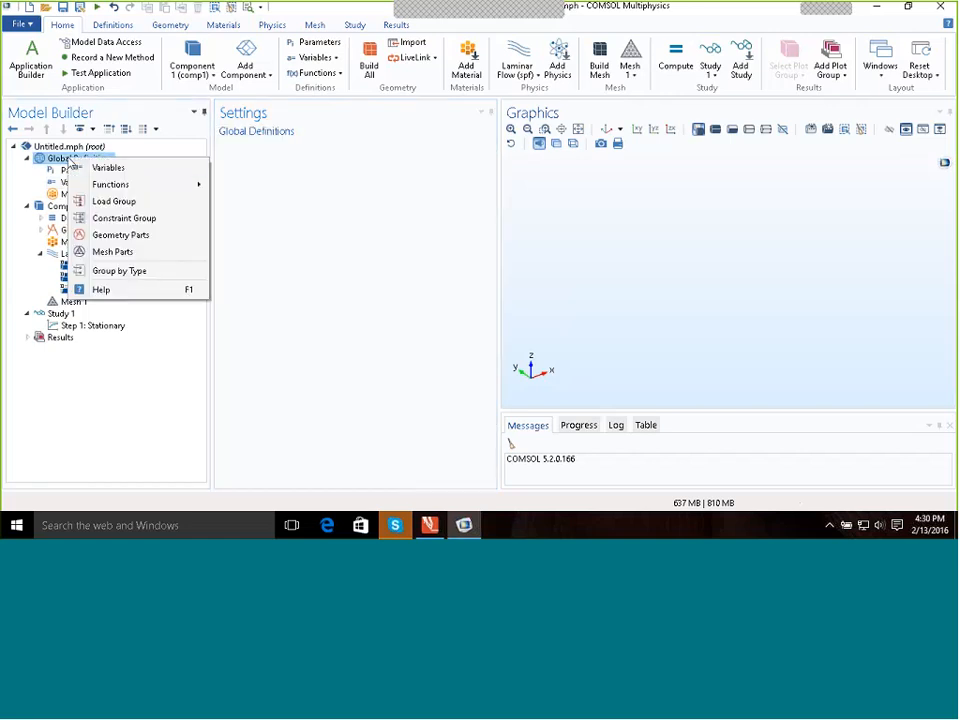
{"action": "mouse_move", "coordinate": [110, 188]}
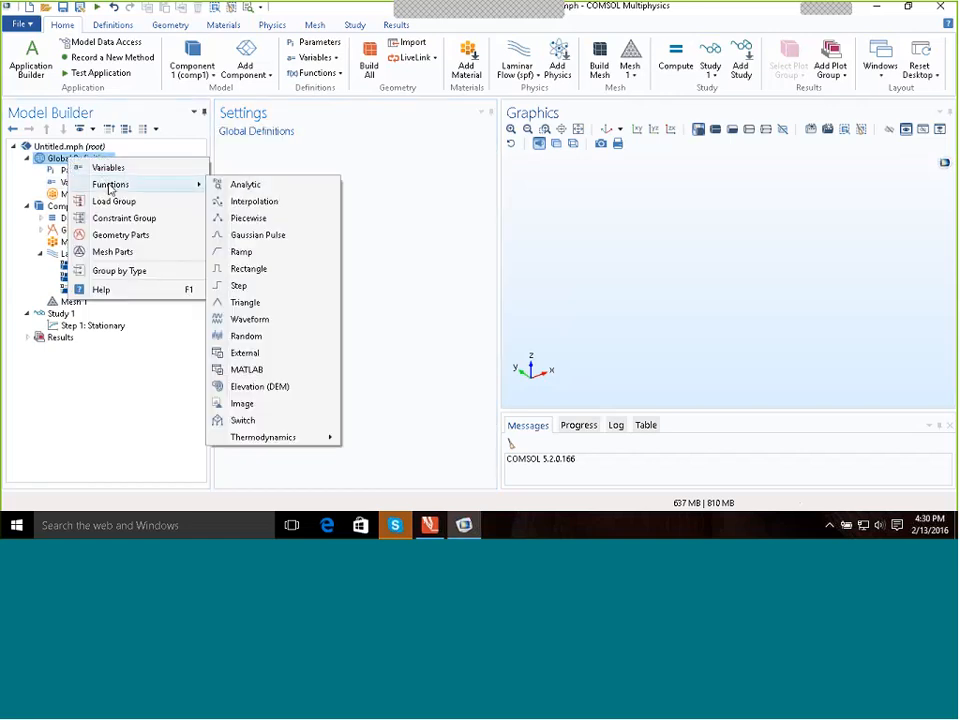
{"action": "left_click", "coordinate": [246, 185]}
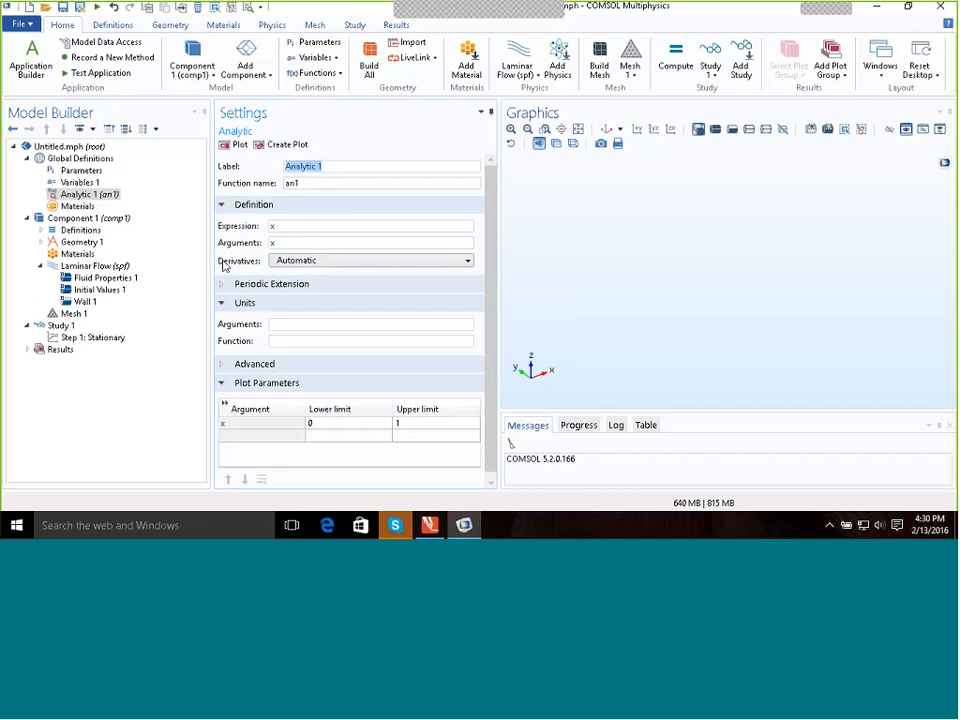
Step: Set the analytic function's expression to x^2 with the argument x and plot it
{"action": "left_click", "coordinate": [283, 226]}
{"action": "left_click", "coordinate": [290, 242]}
{"action": "left_click", "coordinate": [322, 229]}
{"action": "type", "text": "^2"}
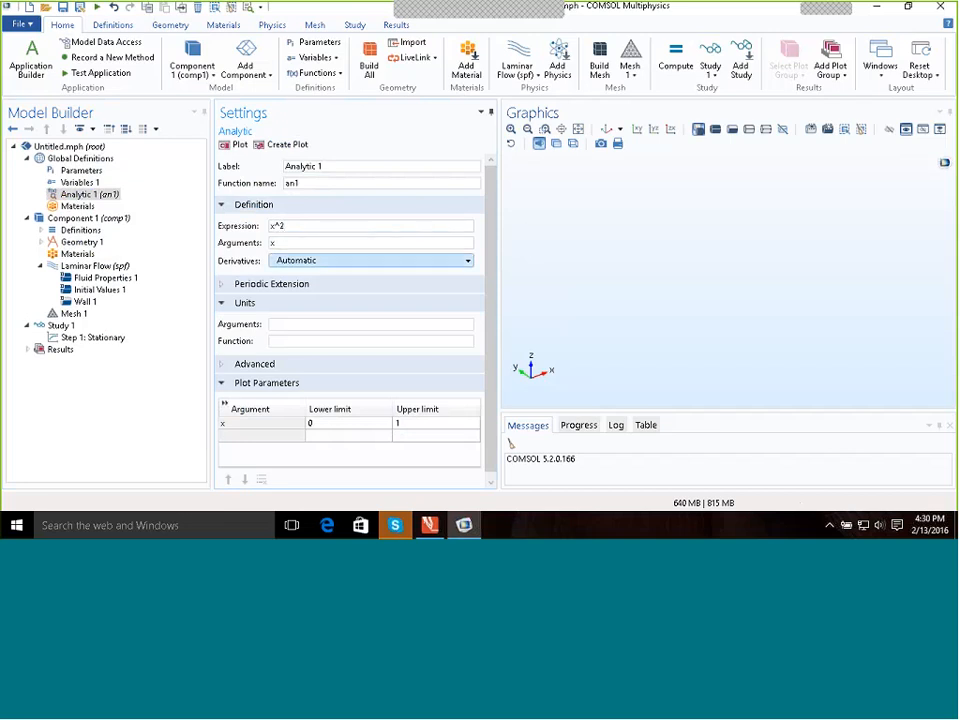
{"action": "left_click", "coordinate": [300, 243]}
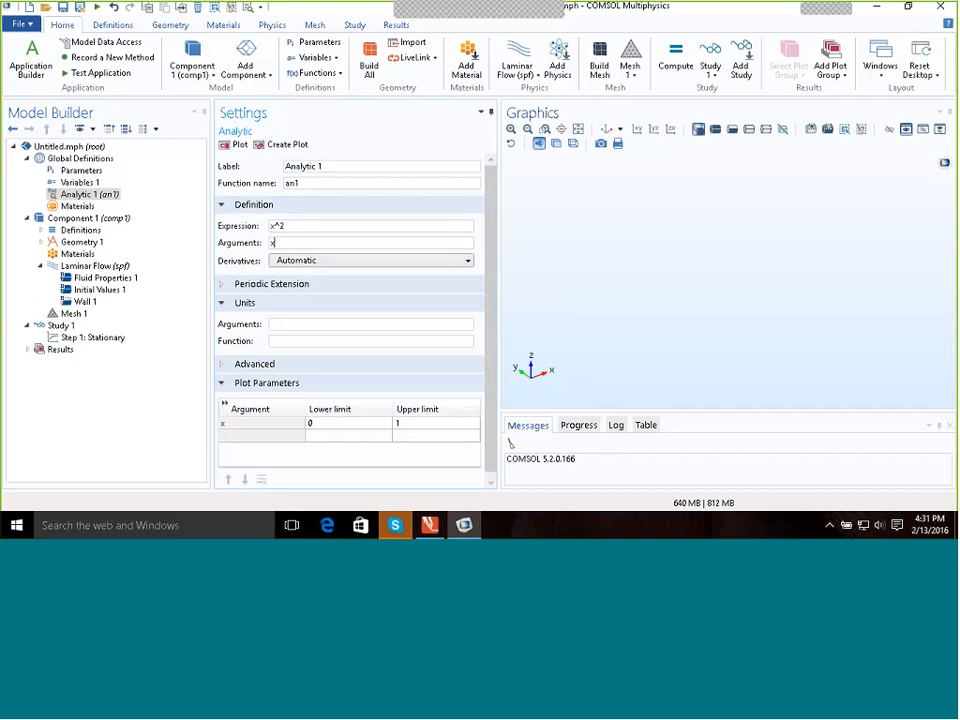
{"action": "left_click", "coordinate": [239, 146]}
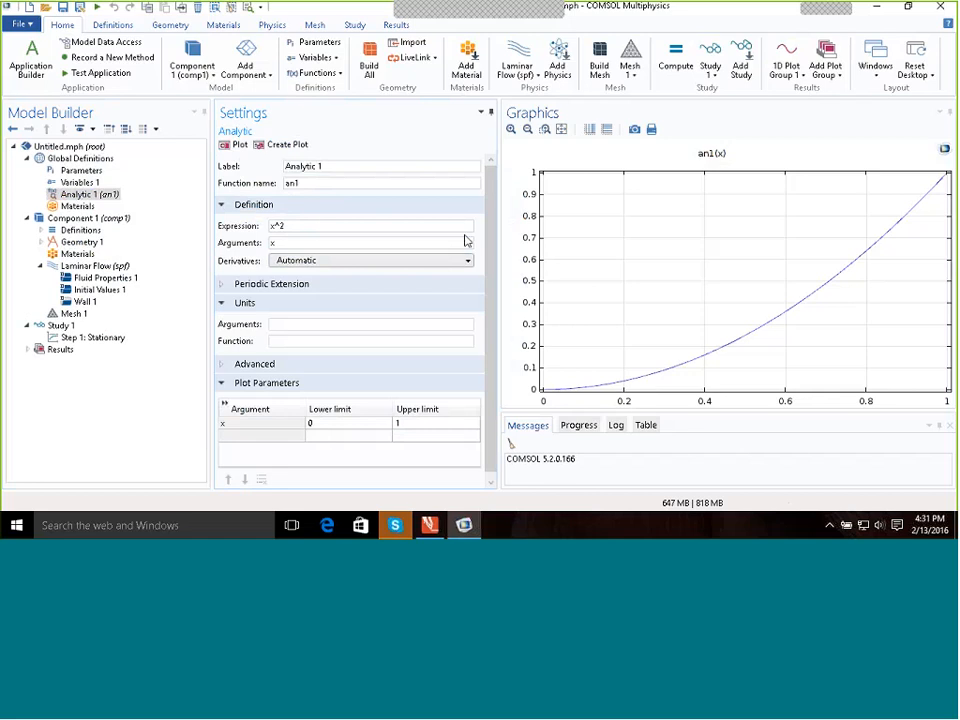
Step: Change the analytic function's expression to x and plot it again
{"action": "scroll", "coordinate": [492, 258], "scroll_direction": "down", "scroll_amount": 1}
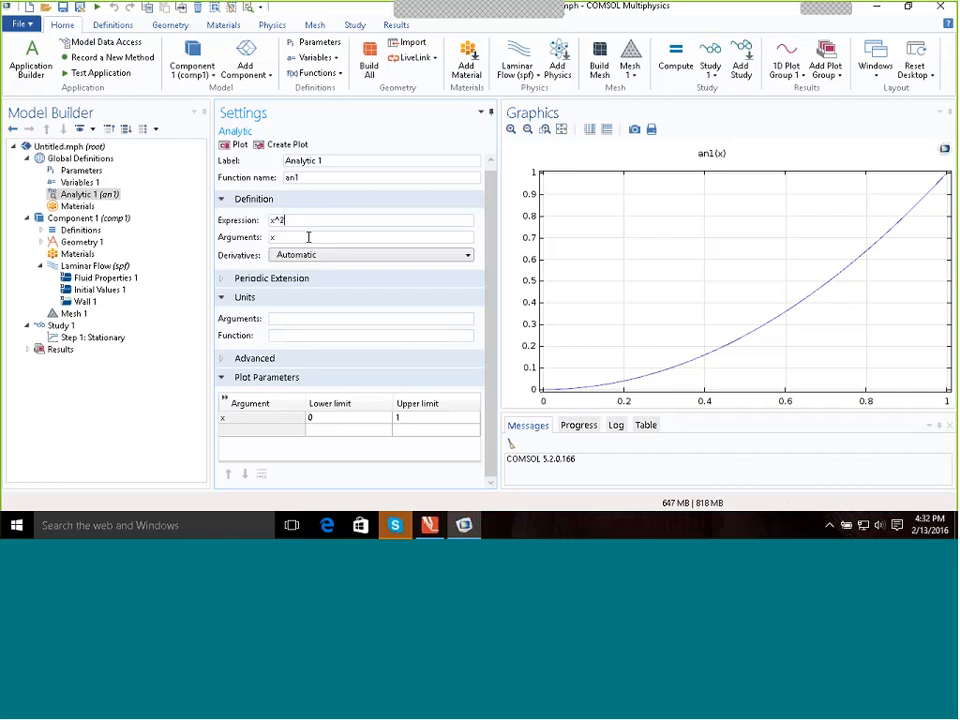
{"action": "key", "text": "BackSpace"}
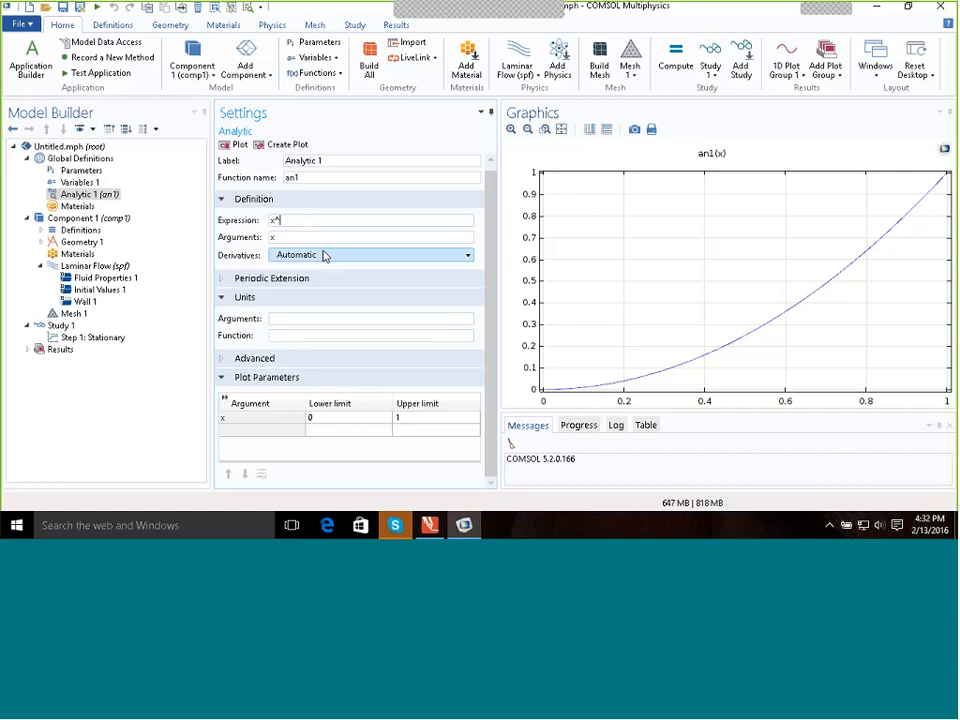
{"action": "key", "text": "BackSpace"}
{"action": "left_click", "coordinate": [326, 237]}
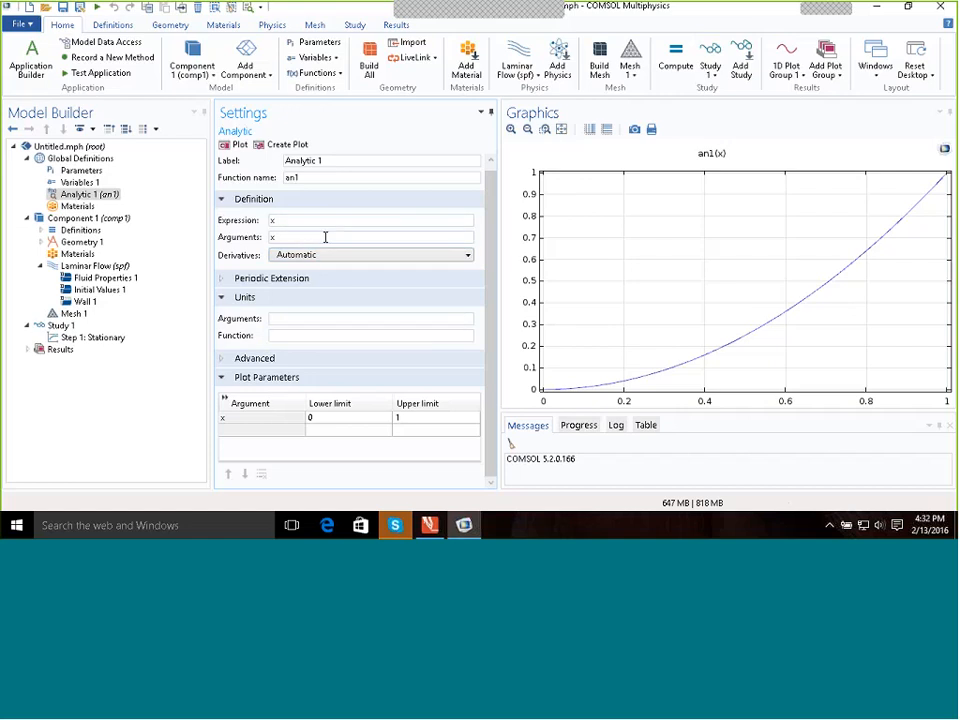
{"action": "left_click", "coordinate": [238, 146]}
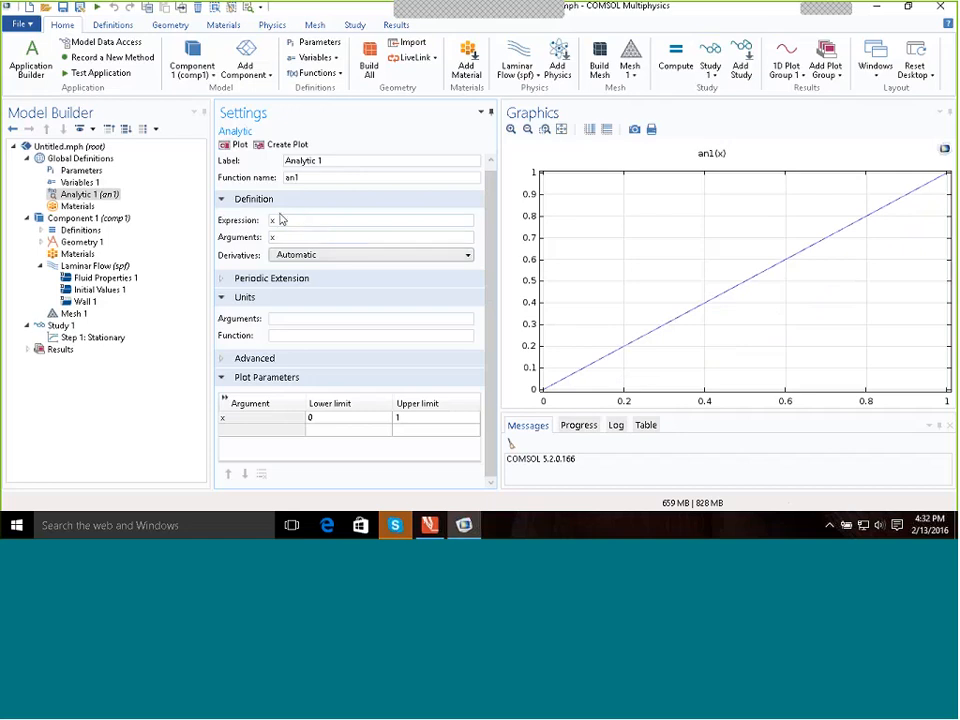
Step: Try to rename the analytic function as an1(x)
{"action": "left_click", "coordinate": [321, 180]}
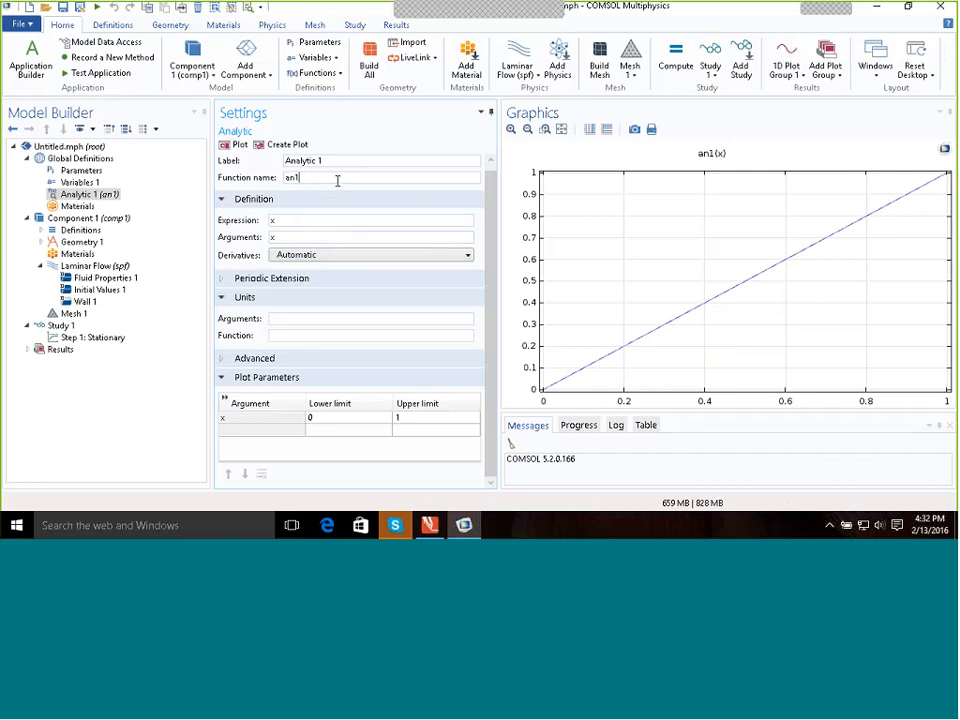
{"action": "type", "text": "(x)"}
{"action": "left_click", "coordinate": [299, 221]}
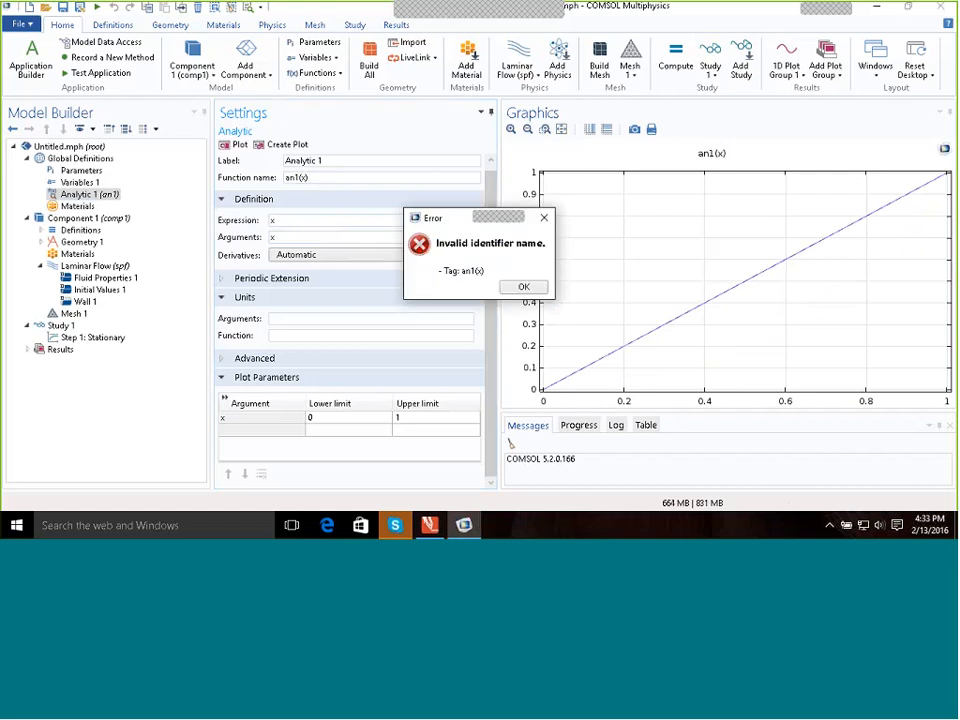
{"action": "left_click", "coordinate": [545, 219]}
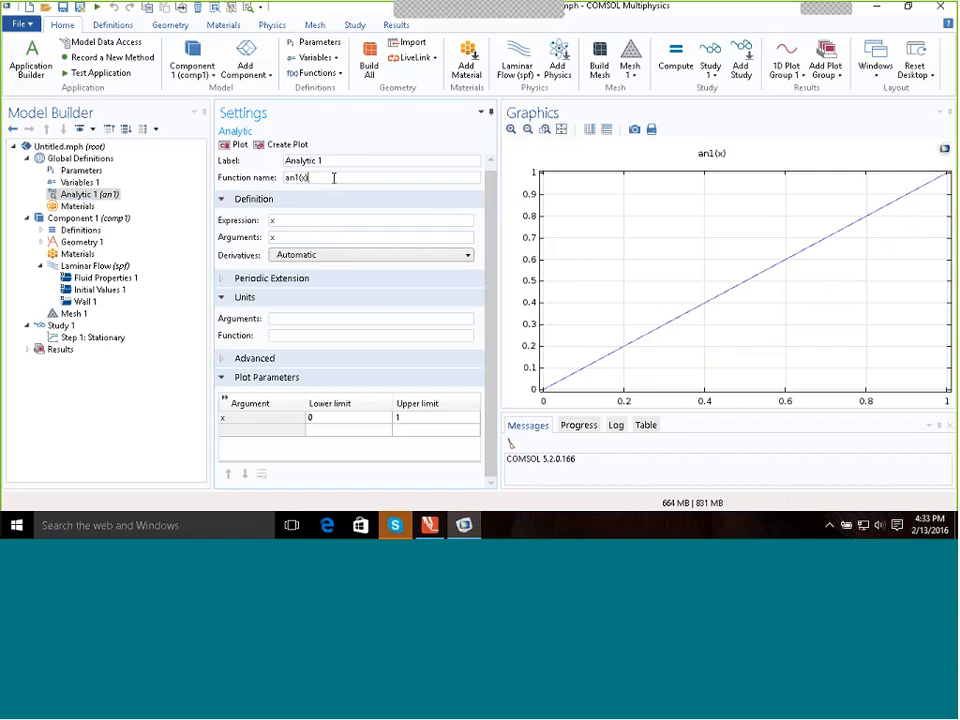
Step: Restore the analytic function's name to an1
{"action": "key", "text": "BackSpace"}
{"action": "key", "text": "BackSpace"}
{"action": "key", "text": "BackSpace"}
{"action": "left_click", "coordinate": [296, 219]}
{"action": "left_click", "coordinate": [304, 237]}
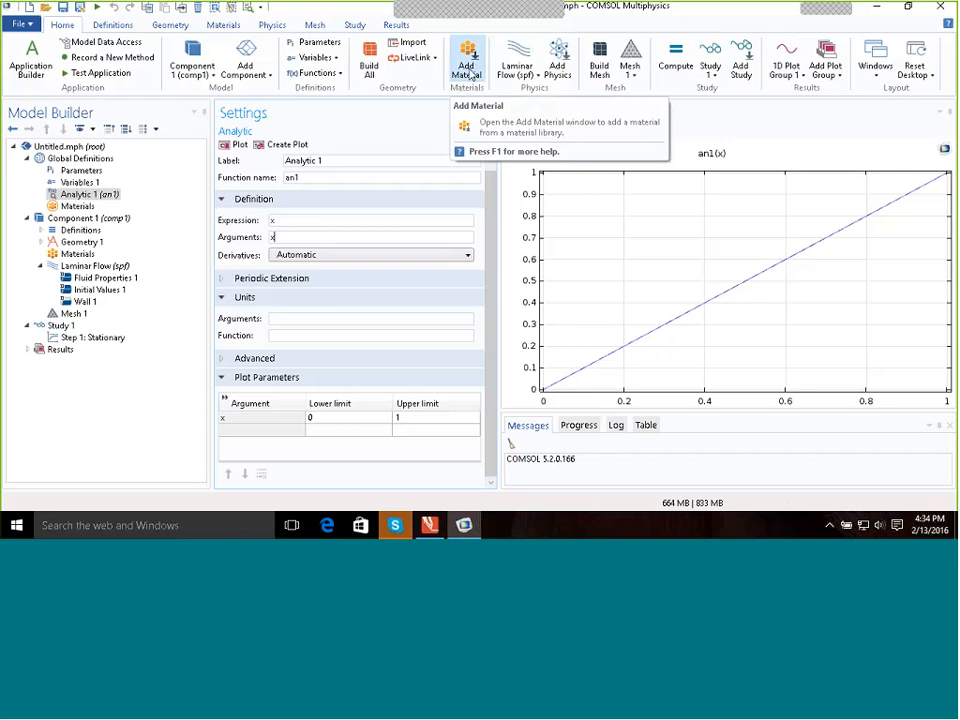
Step: Add Water from the Liquids and Gases material library to the component, accepting the geometry rebuild with the COMSOL kernel
{"action": "left_click", "coordinate": [470, 75]}
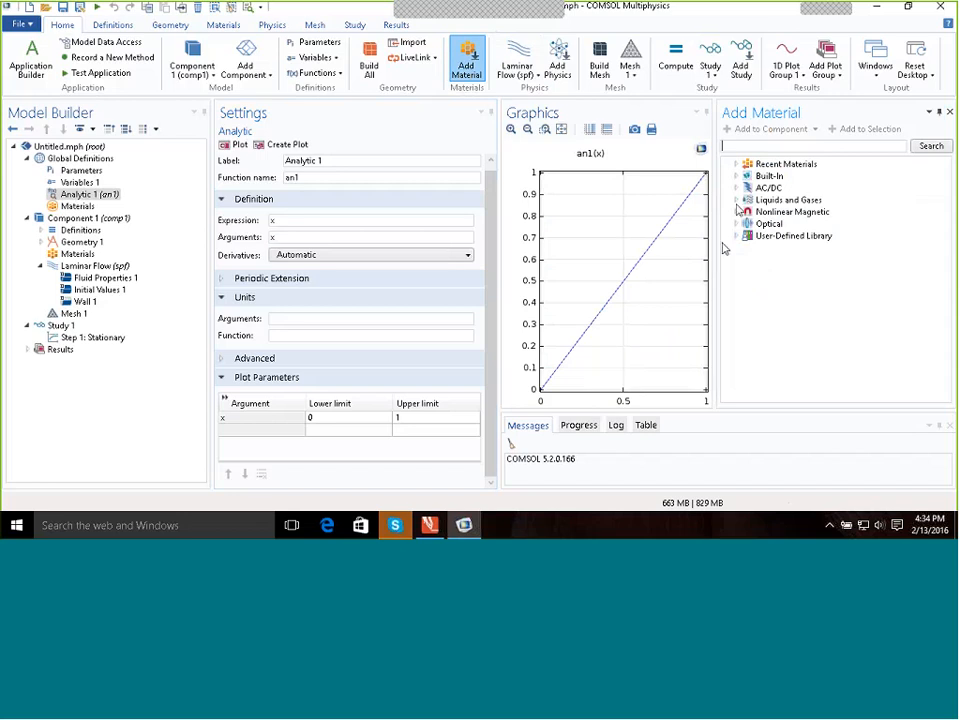
{"action": "left_click", "coordinate": [736, 200]}
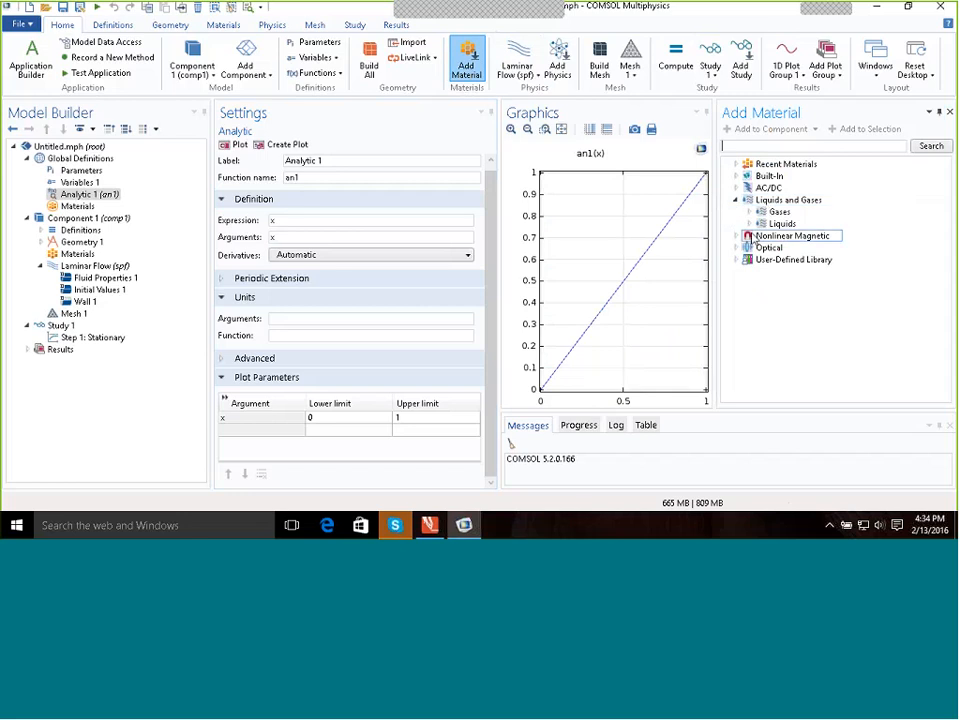
{"action": "left_click", "coordinate": [749, 224]}
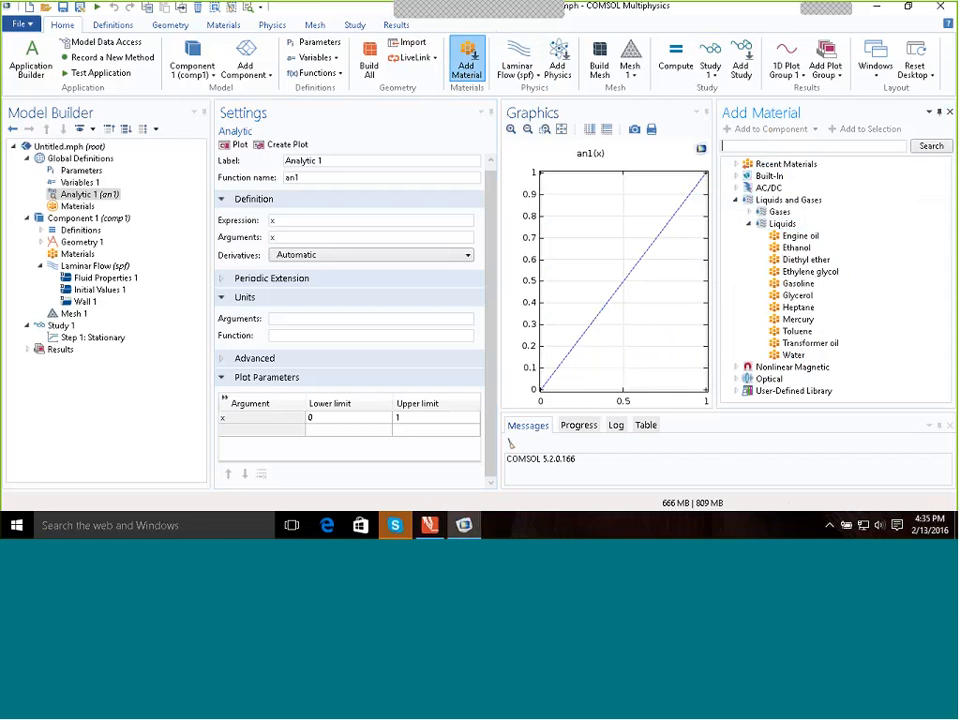
{"action": "left_click", "coordinate": [794, 356]}
{"action": "left_click", "coordinate": [797, 345]}
{"action": "left_click", "coordinate": [797, 336]}
{"action": "left_click", "coordinate": [792, 262]}
{"action": "left_click", "coordinate": [803, 238]}
{"action": "left_click", "coordinate": [822, 261]}
{"action": "left_click", "coordinate": [793, 357]}
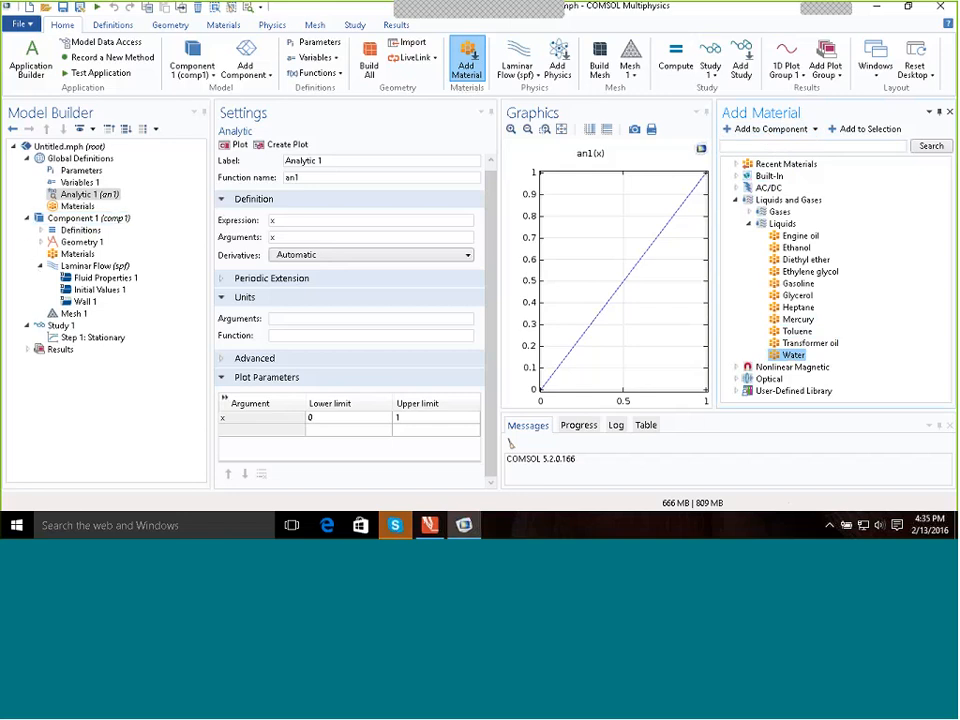
{"action": "left_click", "coordinate": [766, 131]}
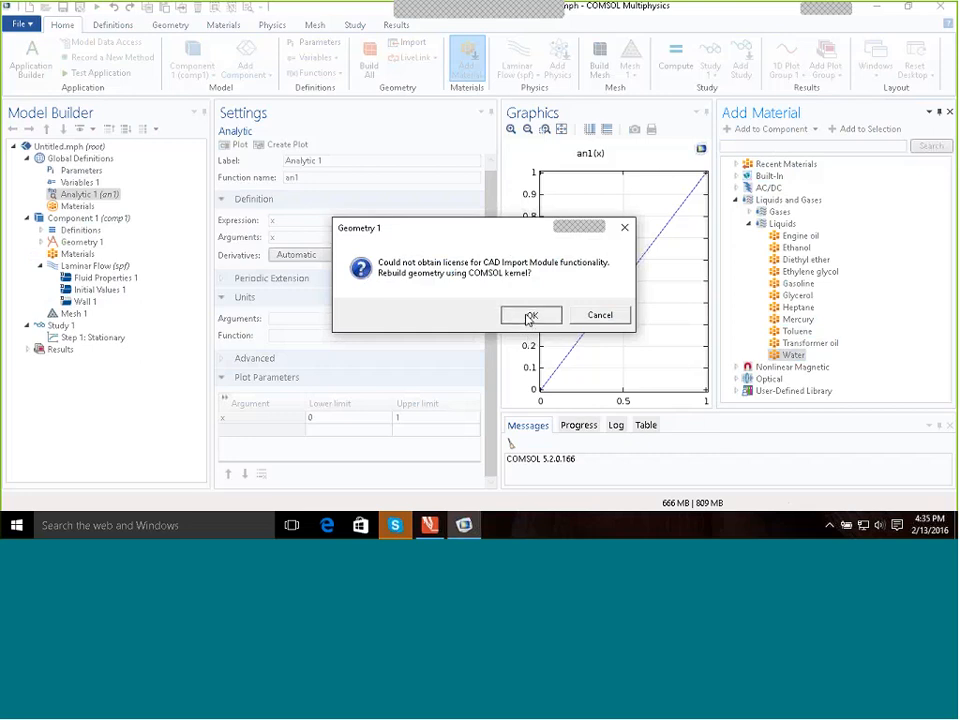
{"action": "left_click", "coordinate": [531, 317]}
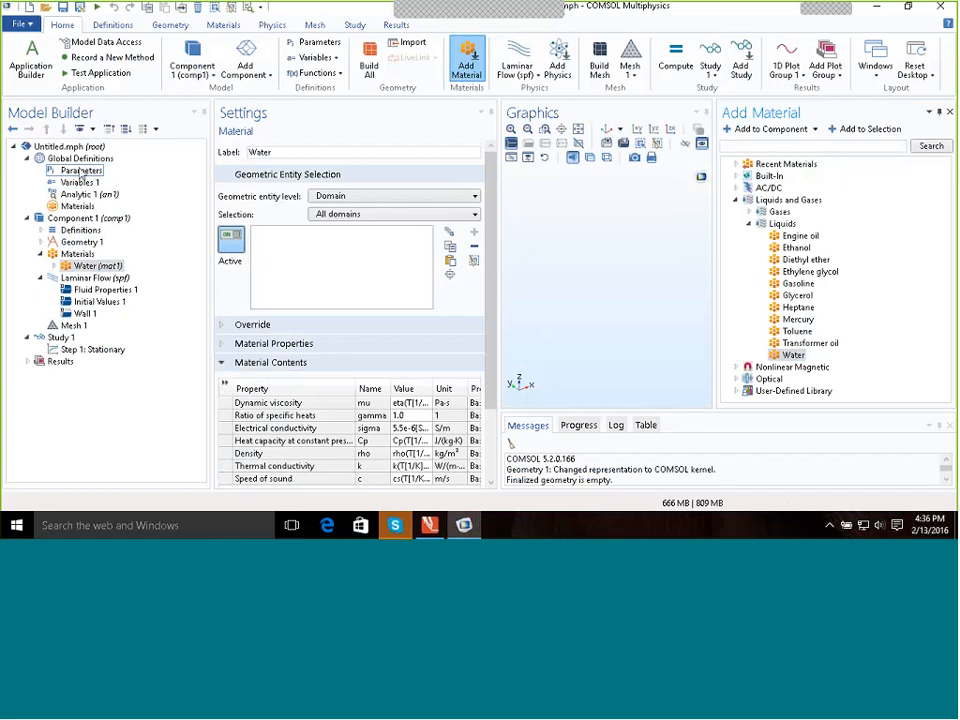
Step: Widen the Settings window to show more of the Water material's property table
{"action": "left_click", "coordinate": [27, 159]}
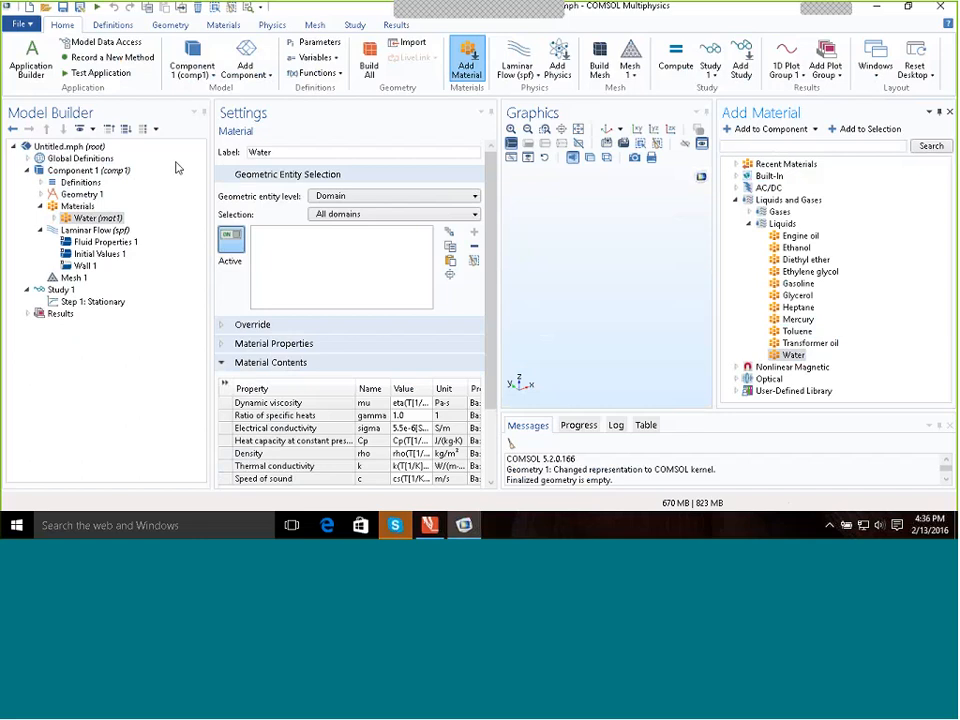
{"action": "left_click", "coordinate": [27, 159]}
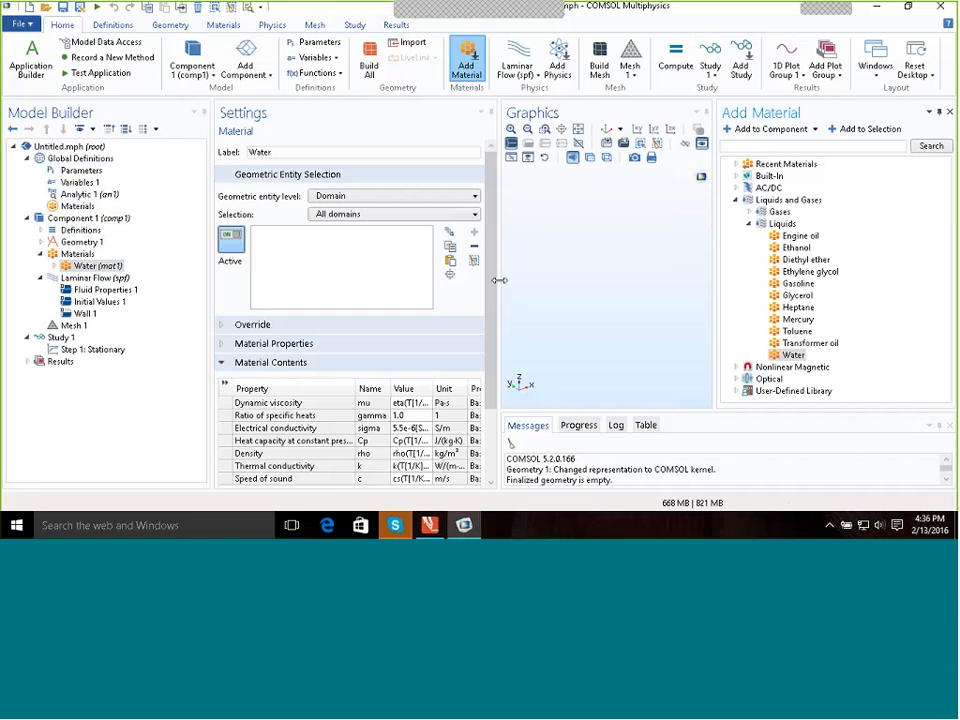
{"action": "left_click_drag", "start_coordinate": [497, 279], "coordinate": [524, 284]}
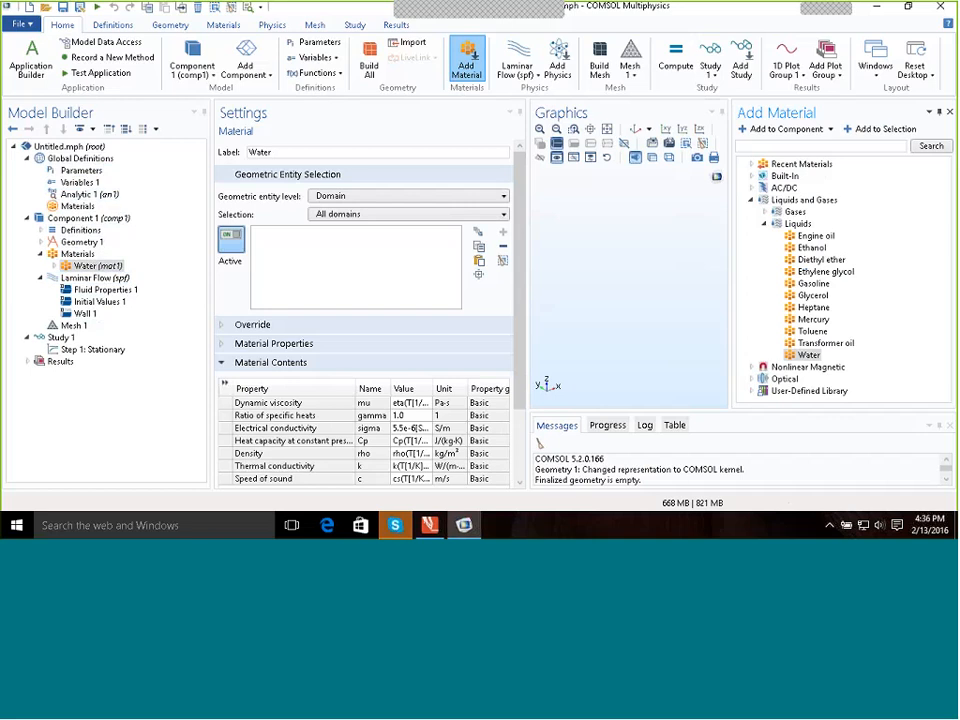
Step: Examine the Water material's property table and its piecewise temperature functions for density (rho) and dynamic viscosity (eta)
{"action": "left_click_drag", "start_coordinate": [521, 285], "coordinate": [521, 335]}
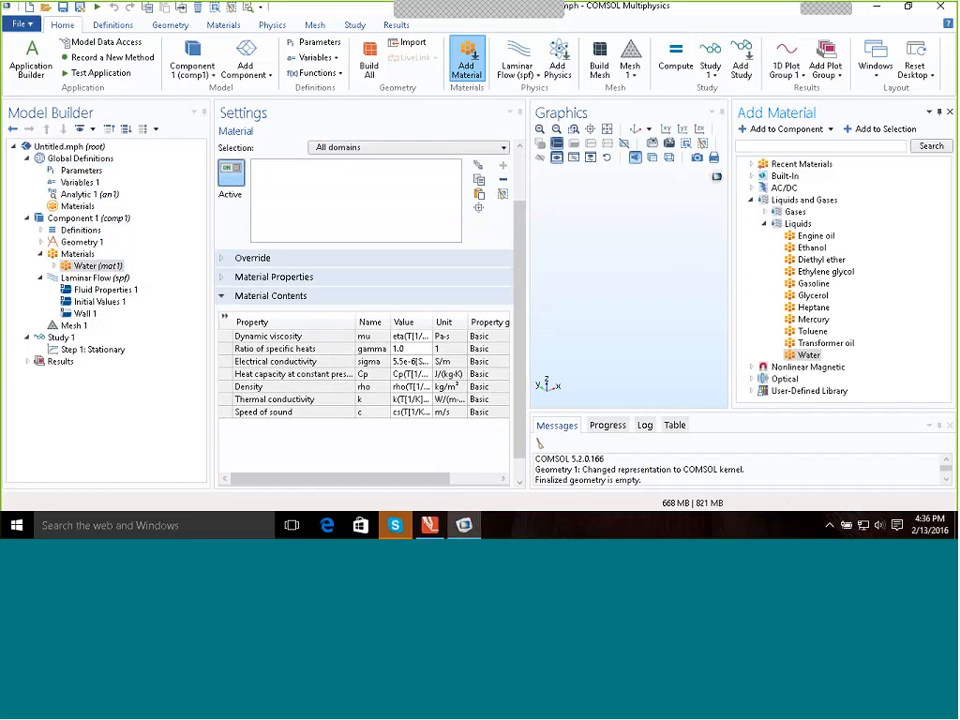
{"action": "left_click", "coordinate": [54, 266]}
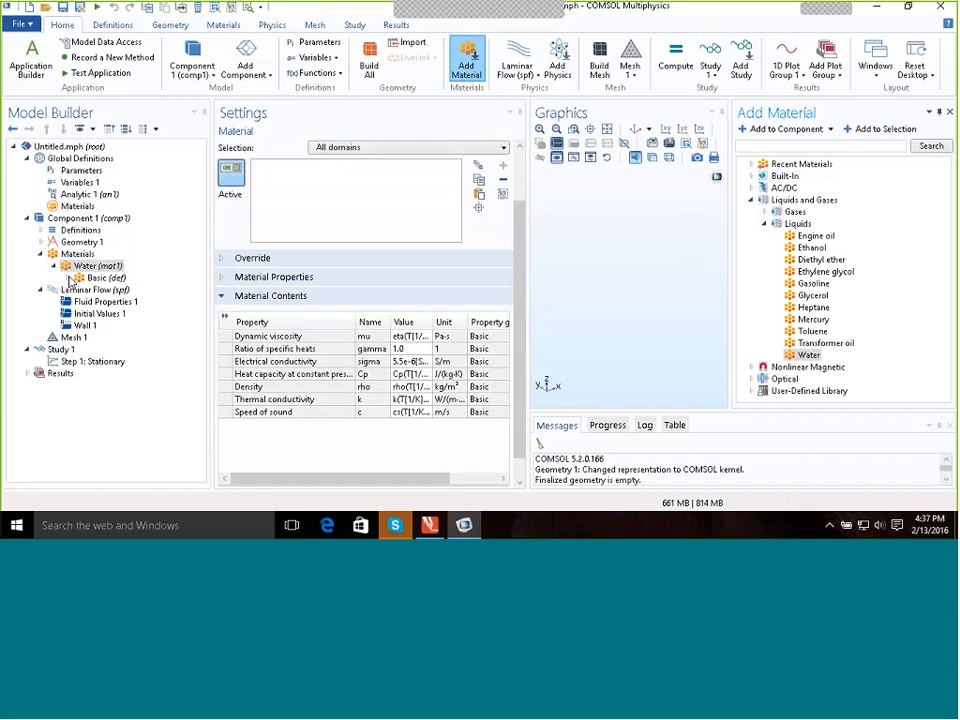
{"action": "left_click", "coordinate": [67, 278]}
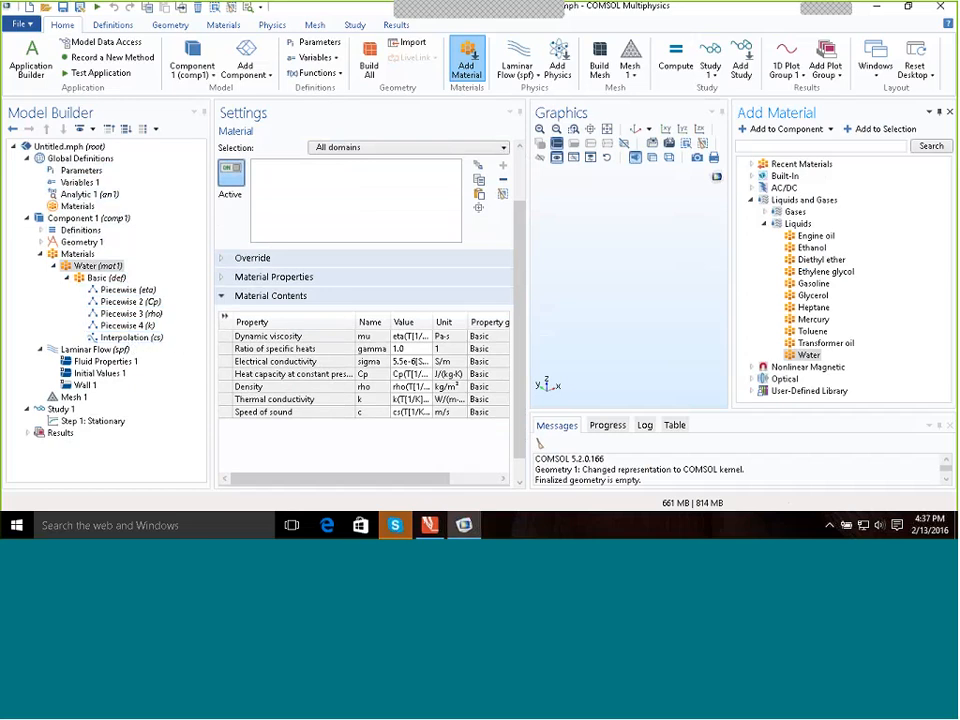
{"action": "left_click", "coordinate": [125, 314]}
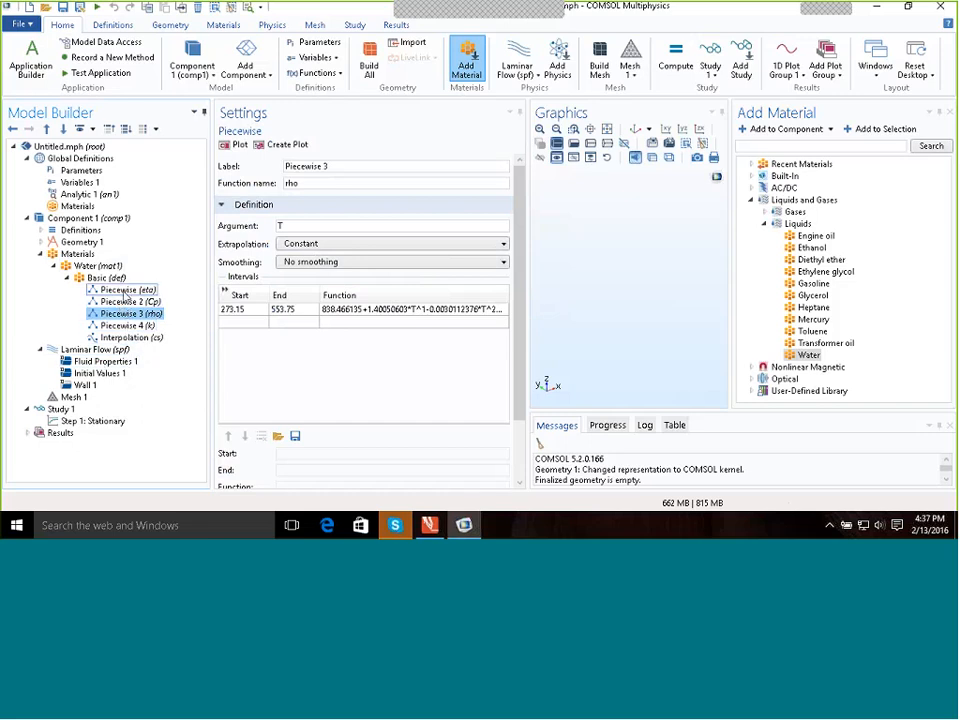
{"action": "left_click", "coordinate": [128, 291]}
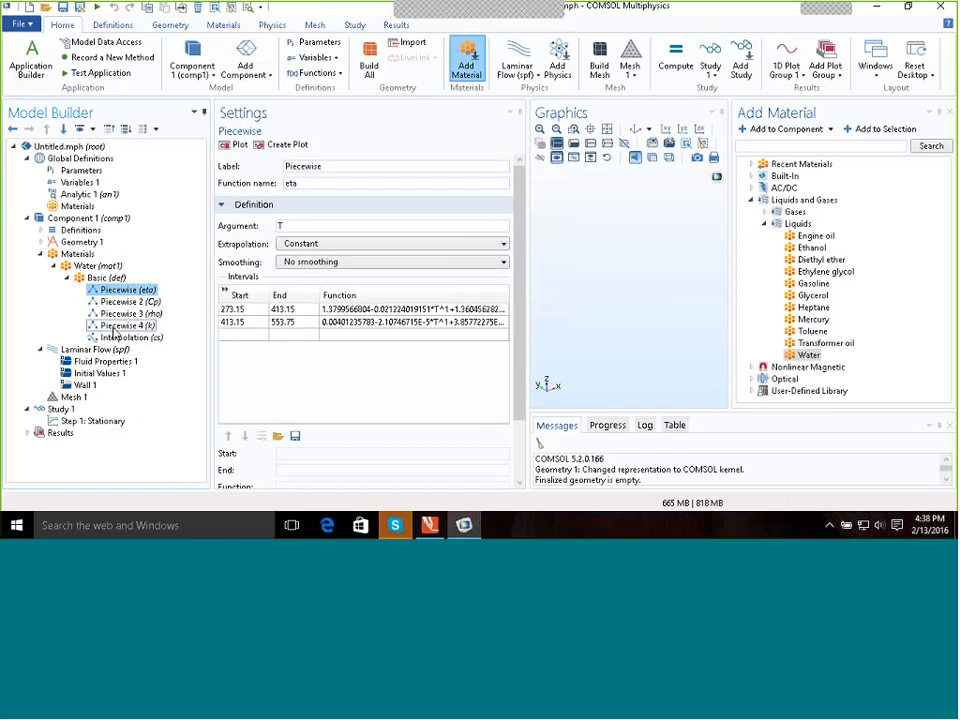
{"action": "left_click", "coordinate": [55, 267]}
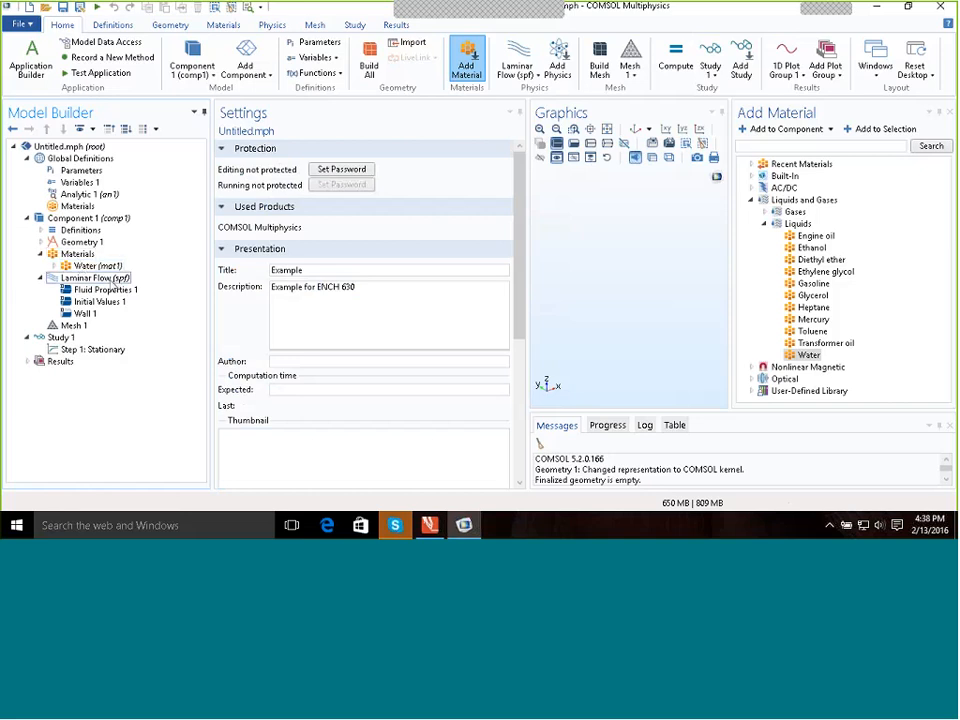
Step: Add a solid cylinder to Geometry 1 and build it with the default 1 m radius and 1 m height
{"action": "left_click", "coordinate": [40, 242]}
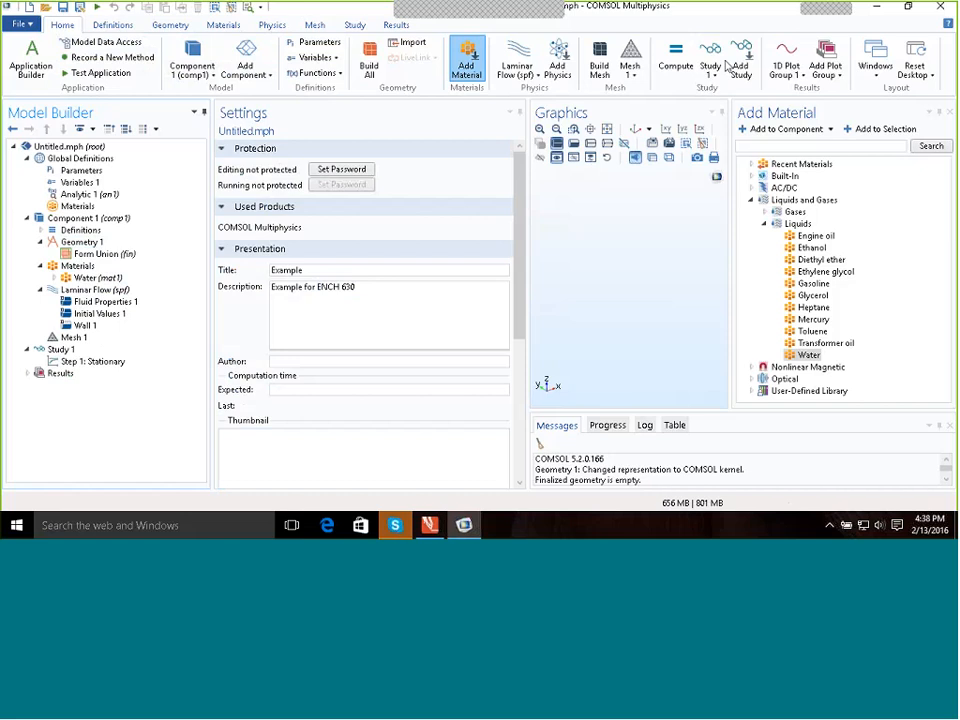
{"action": "left_click", "coordinate": [181, 31]}
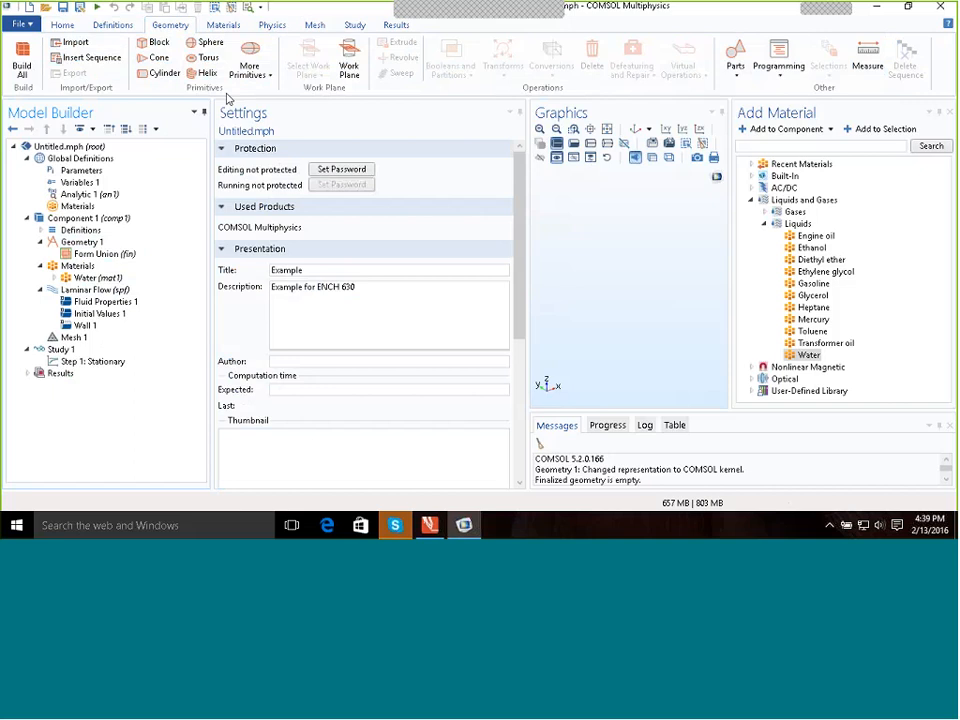
{"action": "right_click", "coordinate": [88, 242]}
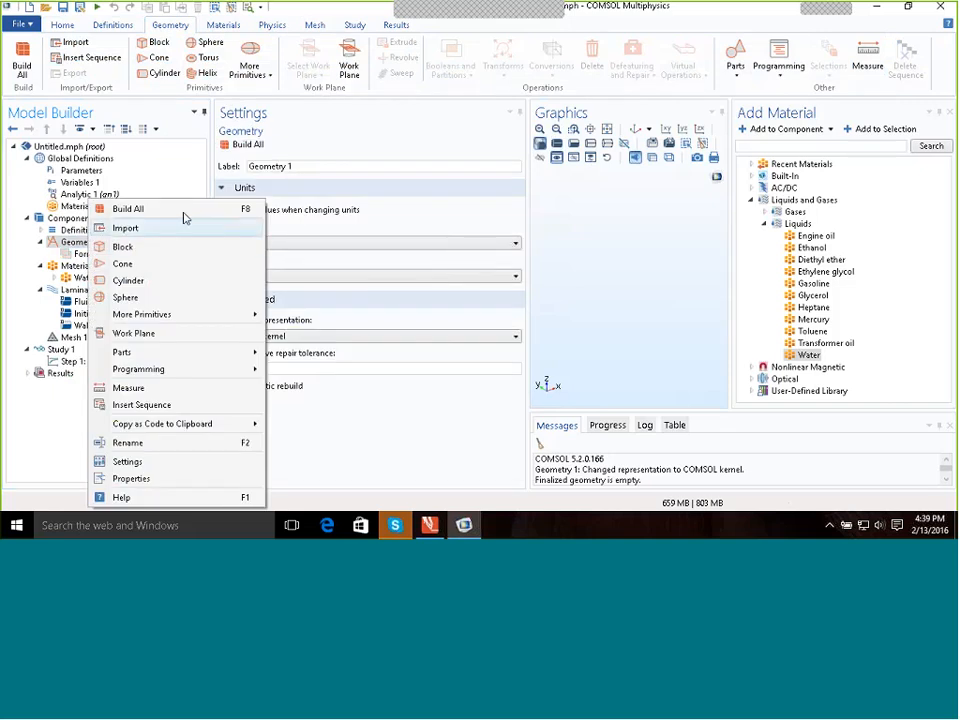
{"action": "left_click", "coordinate": [125, 283]}
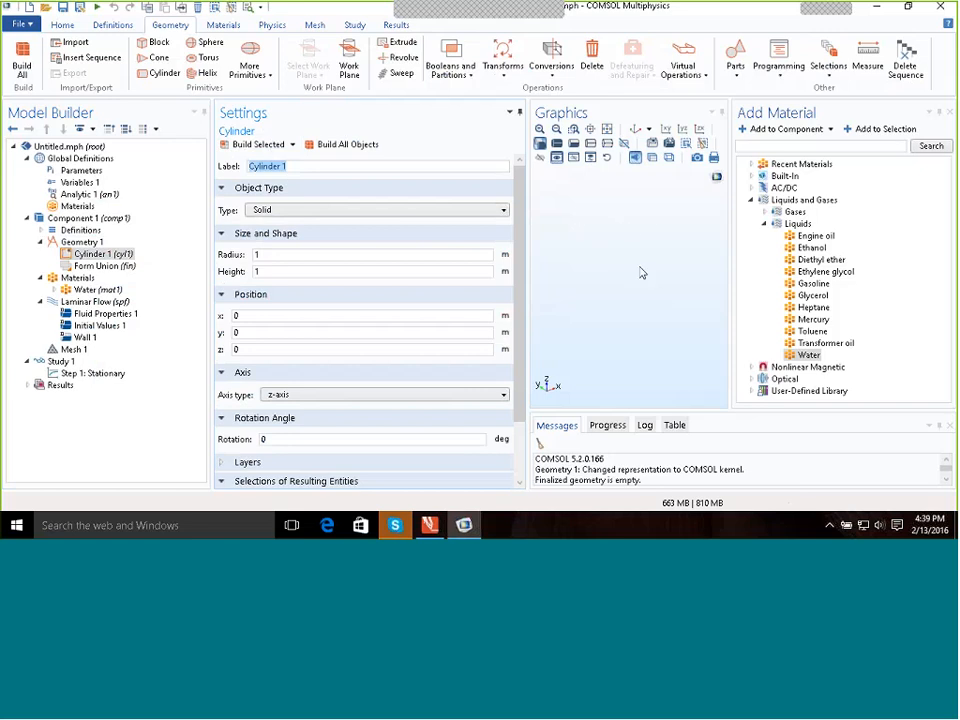
{"action": "left_click", "coordinate": [950, 113]}
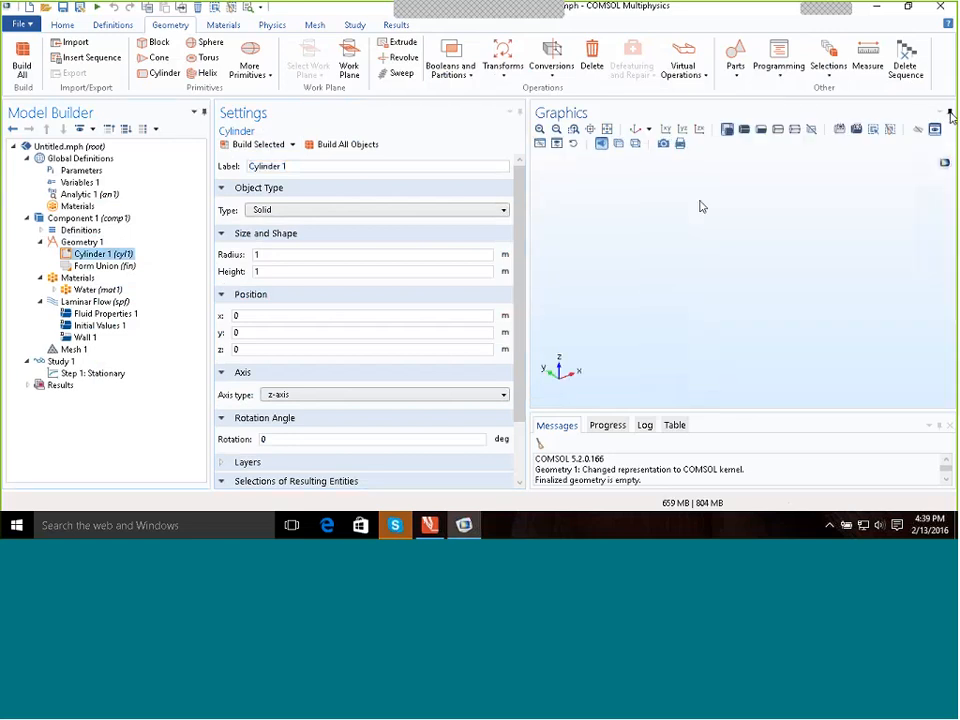
{"action": "left_click", "coordinate": [244, 147]}
{"action": "left_click", "coordinate": [262, 145]}
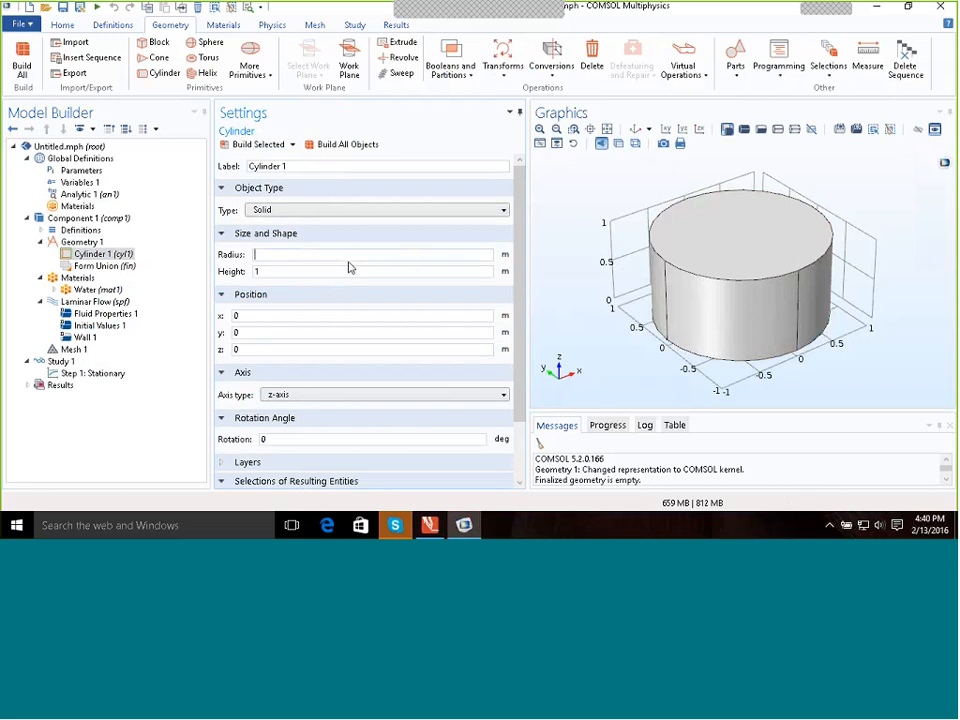
Step: Set the cylinder's radius to radius_ and its height to length_, and rebuild it to fit the default 3D view
{"action": "type", "text": "radius_"}
{"action": "left_click", "coordinate": [284, 270]}
{"action": "key", "text": "BackSpace"}
{"action": "type", "text": "length_"}
{"action": "left_click", "coordinate": [327, 258]}
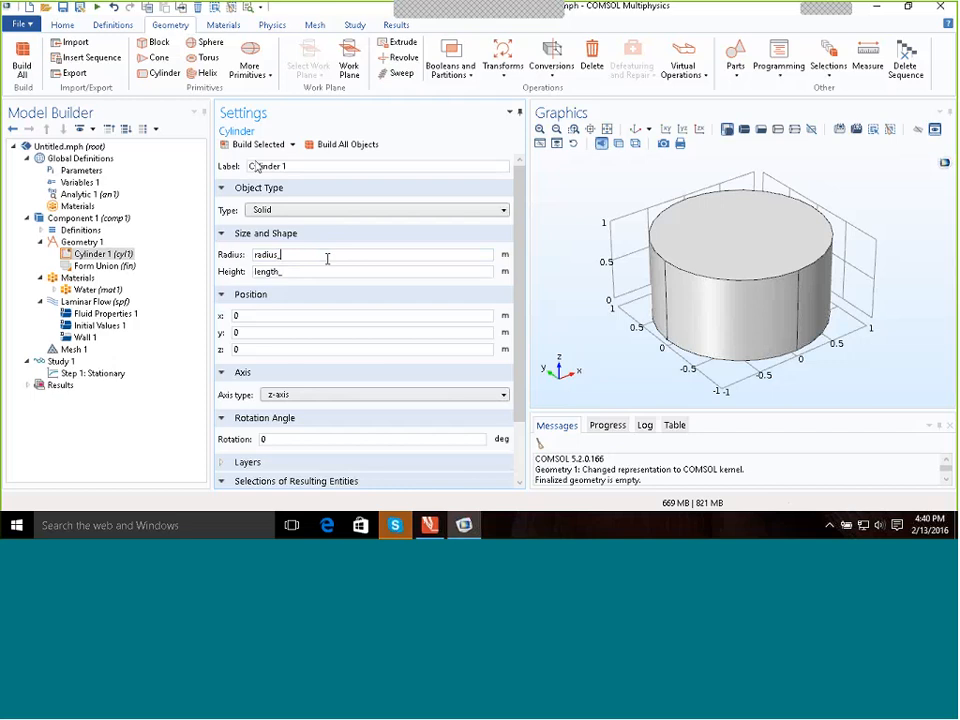
{"action": "left_click", "coordinate": [258, 144]}
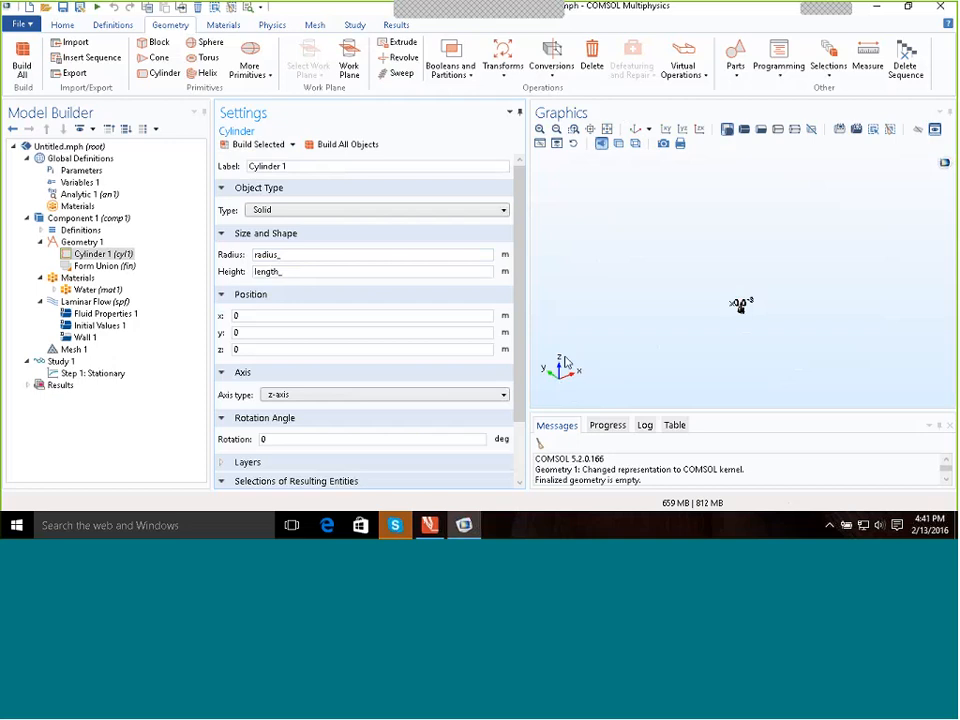
{"action": "left_click", "coordinate": [636, 131]}
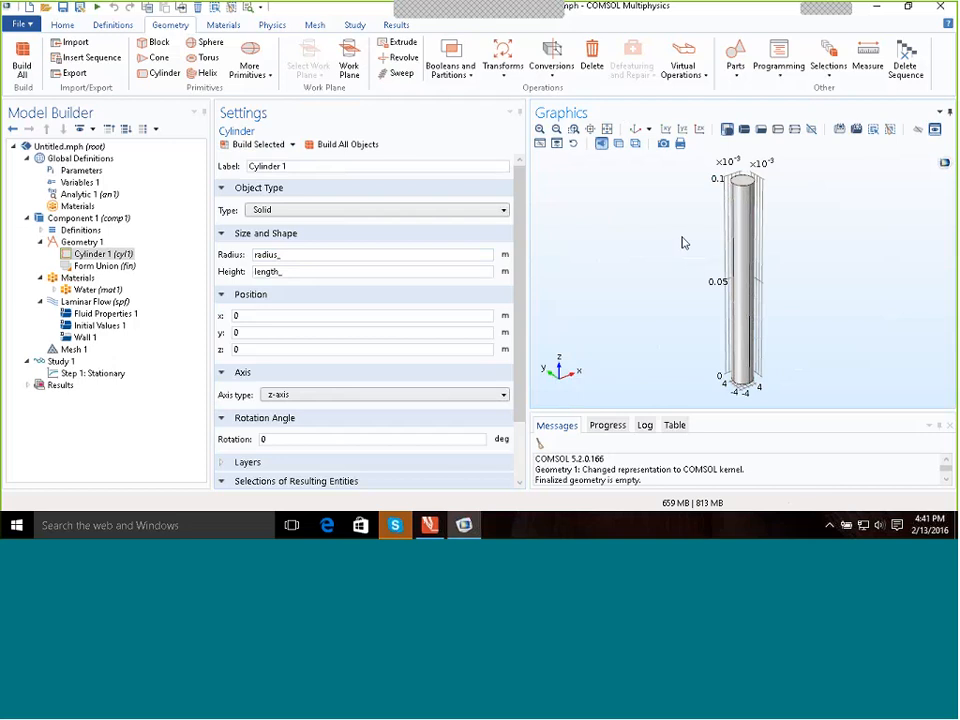
Step: Inspect the cylinder from another angle and at closer range, and restore the default 3D view
{"action": "left_click_drag", "start_coordinate": [688, 244], "coordinate": [888, 224]}
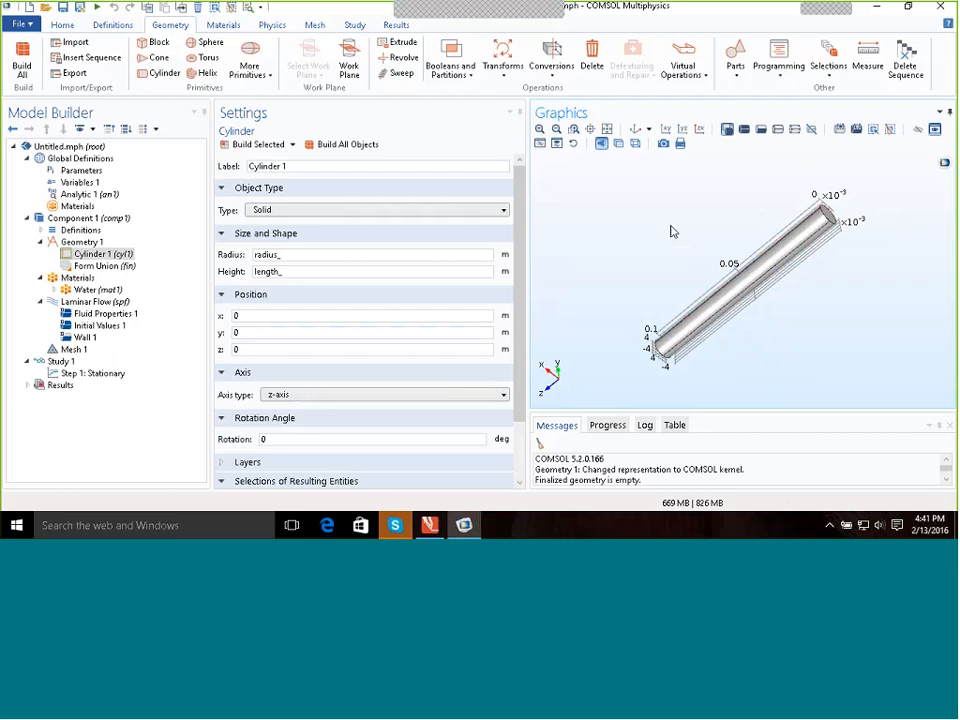
{"action": "right_click_drag", "start_coordinate": [669, 229], "coordinate": [651, 208]}
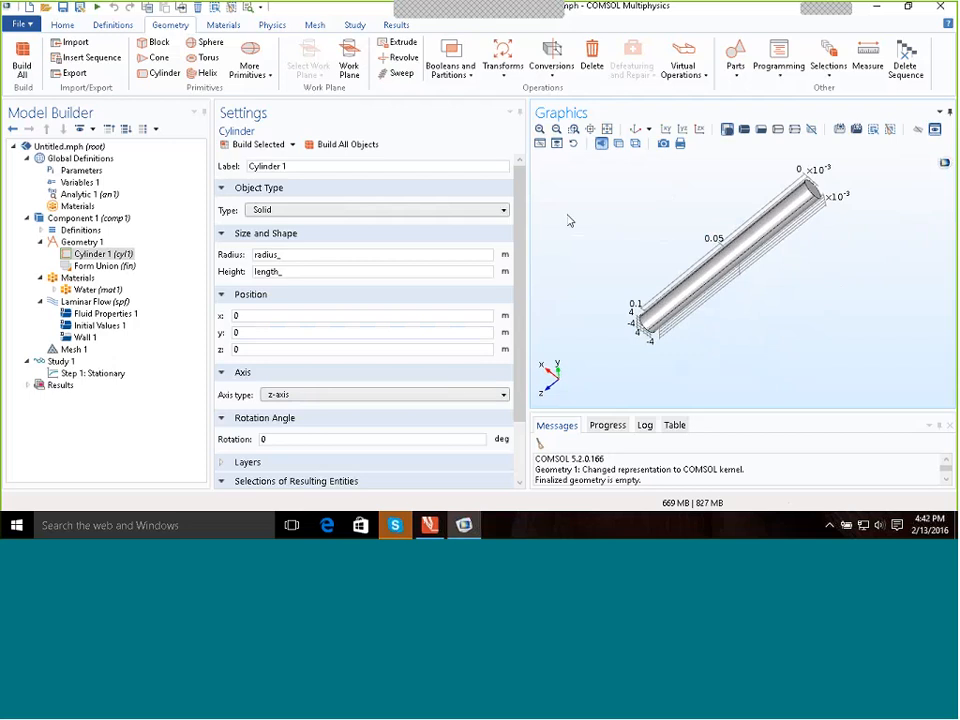
{"action": "left_click", "coordinate": [575, 131]}
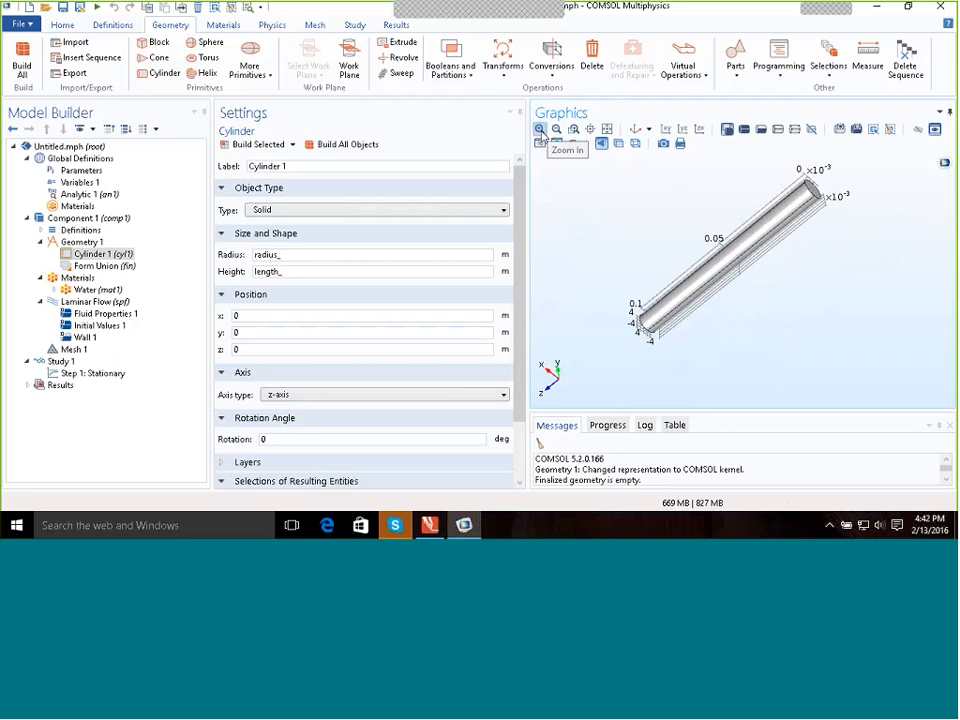
{"action": "left_click", "coordinate": [540, 130]}
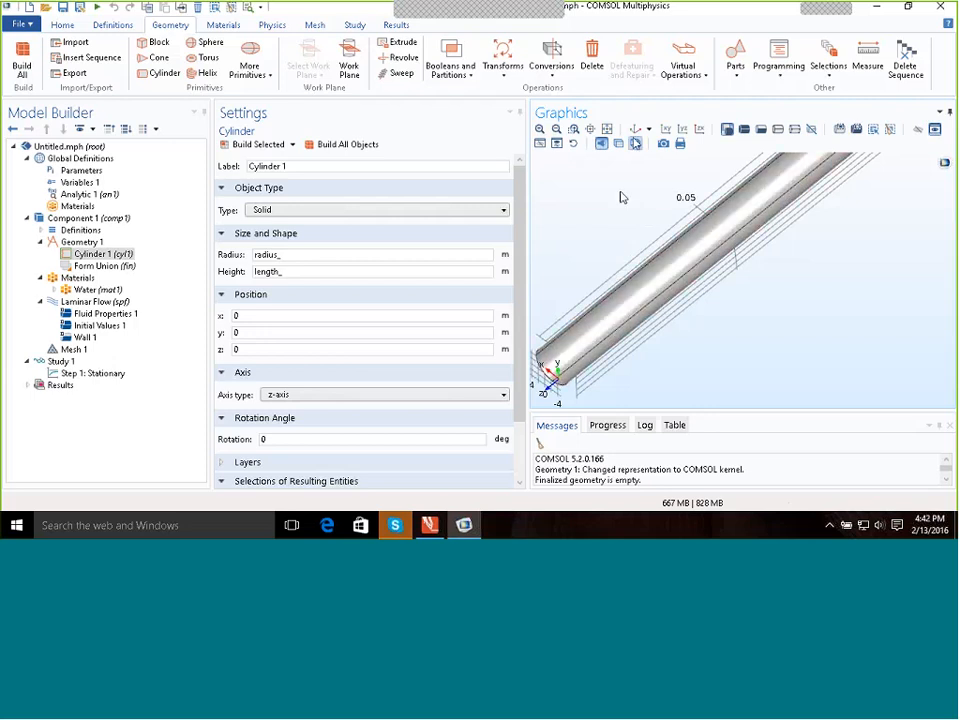
{"action": "left_click", "coordinate": [637, 130]}
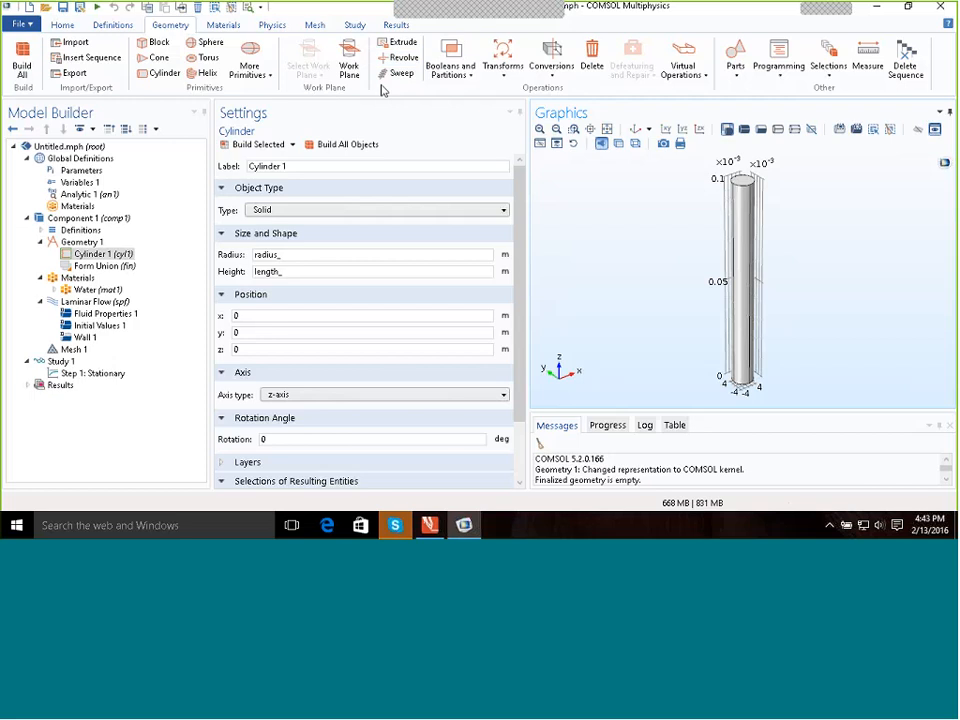
Step: Review the available Boolean and partition operations for the geometry, and minimize COMSOL to show the desktop
{"action": "left_click", "coordinate": [471, 78]}
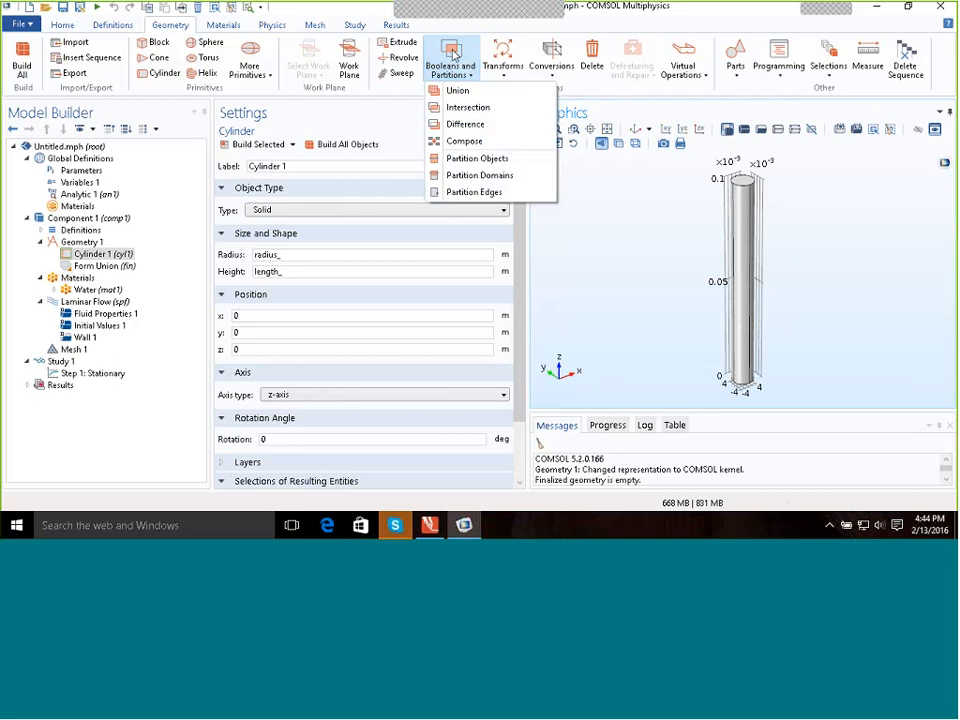
{"action": "left_click", "coordinate": [451, 55]}
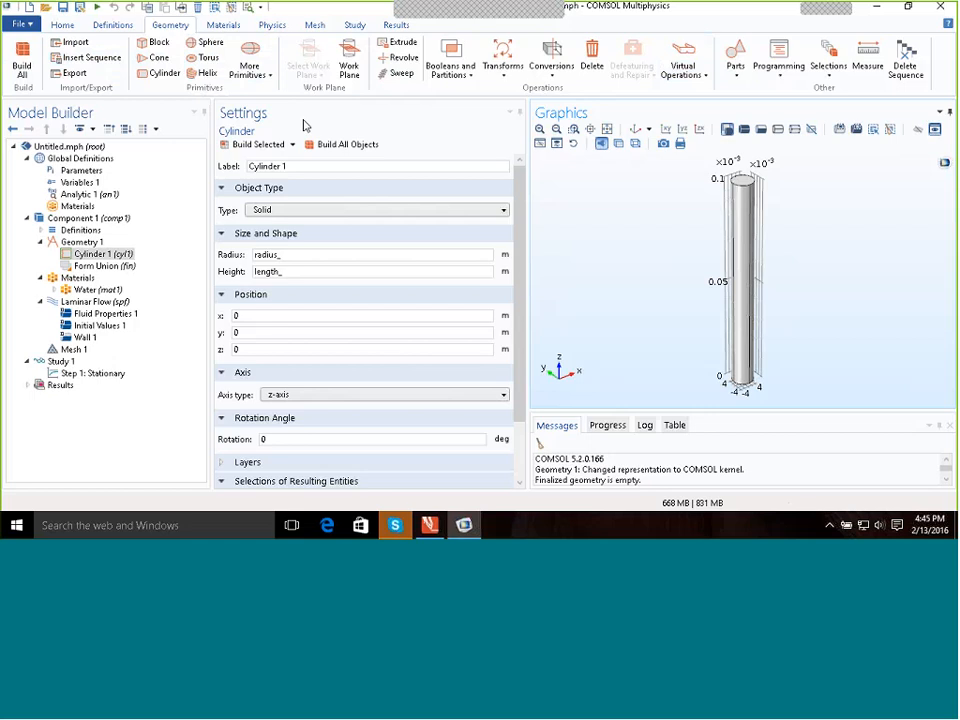
{"action": "left_click", "coordinate": [875, 9]}
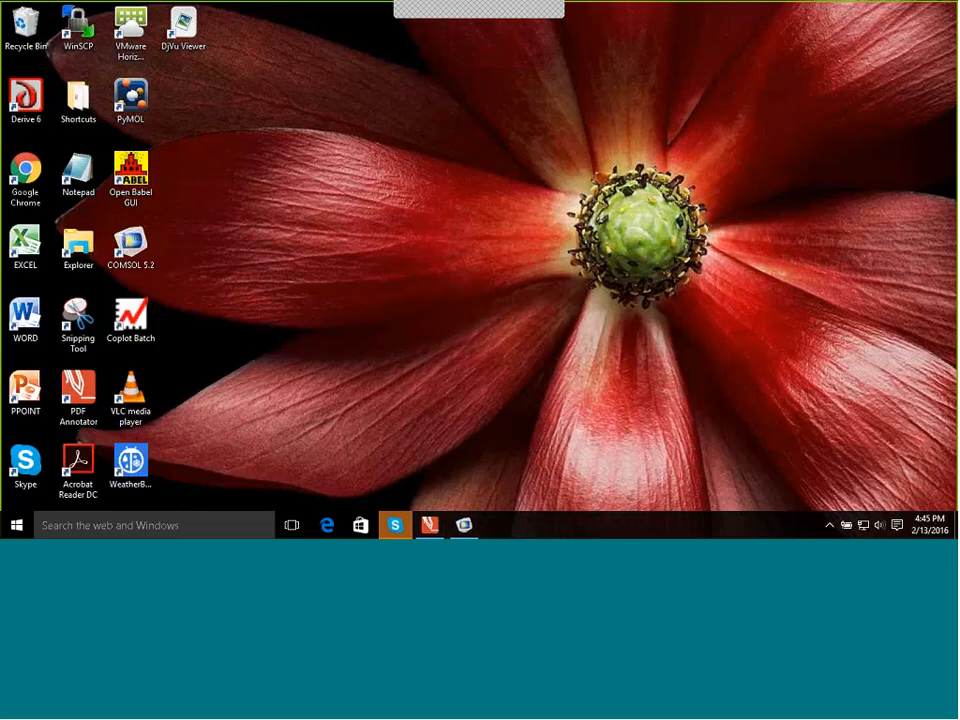